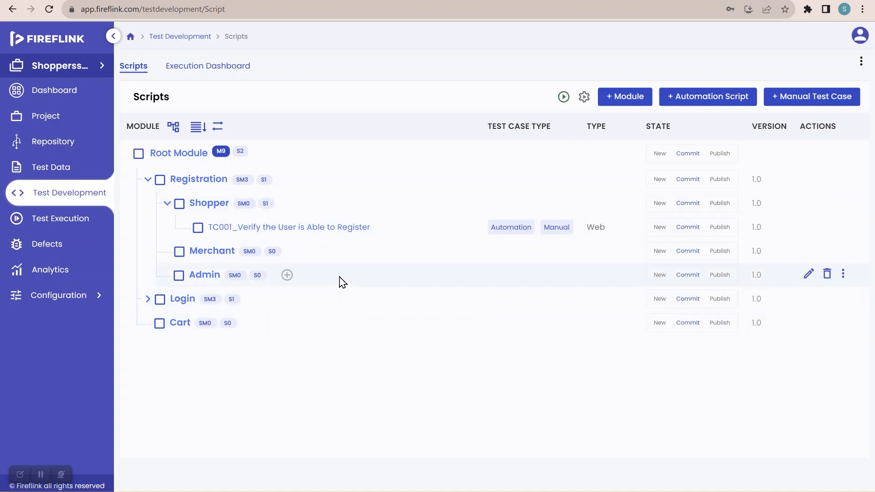
Step: Open the automation steps of the TC001_Verify the User is Able to Register script in the Shopper module
left_click(319, 236)
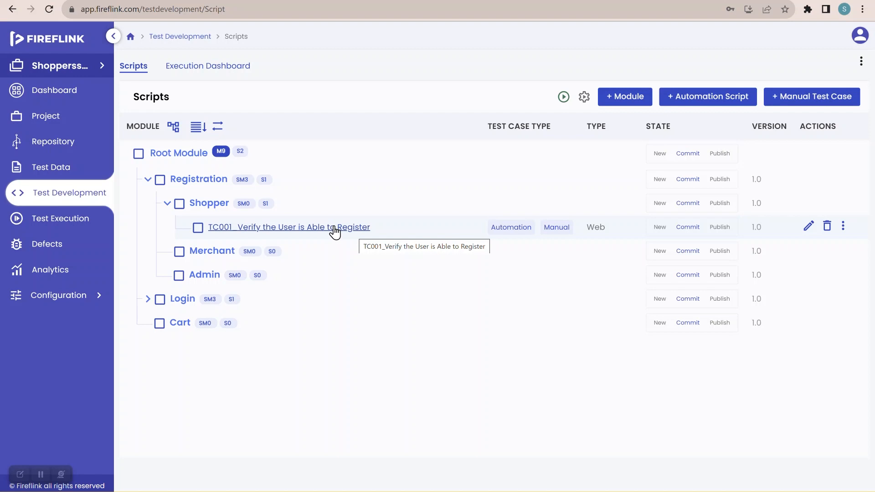
left_click(335, 228)
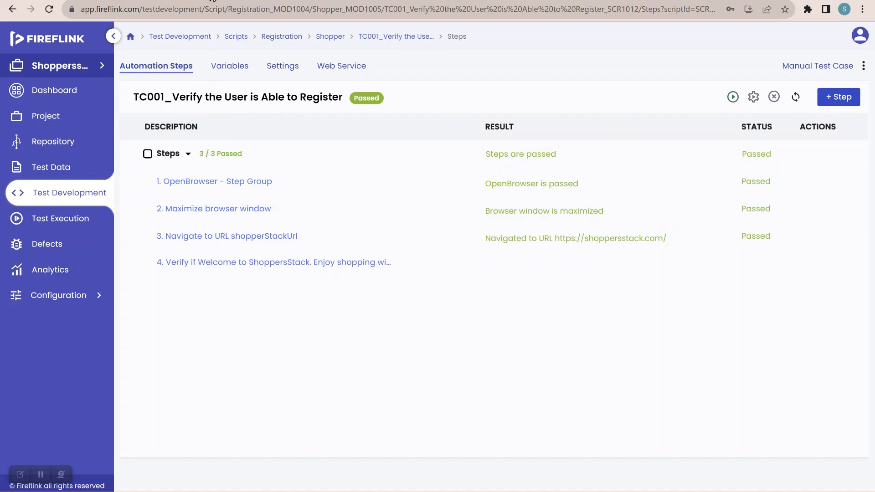
Step: Switch to the ShoppersStack website and open the account creation form from its login page
left_click(213, 1)
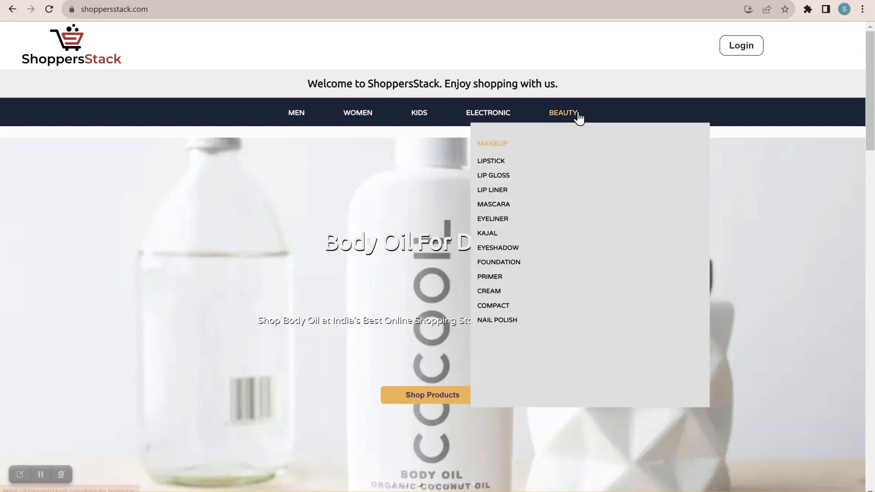
left_click(742, 46)
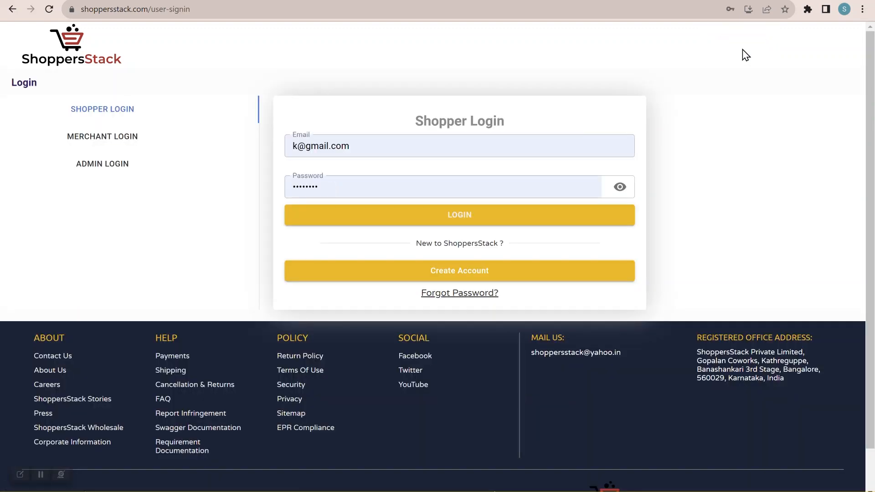
left_click(466, 272)
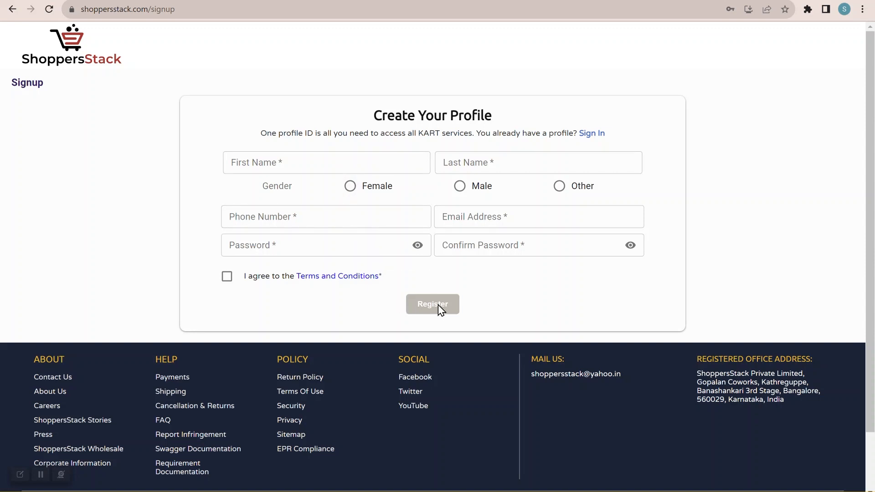
Step: Fill in the first name and last name on the signup form and set the gender to Other
left_click(324, 160)
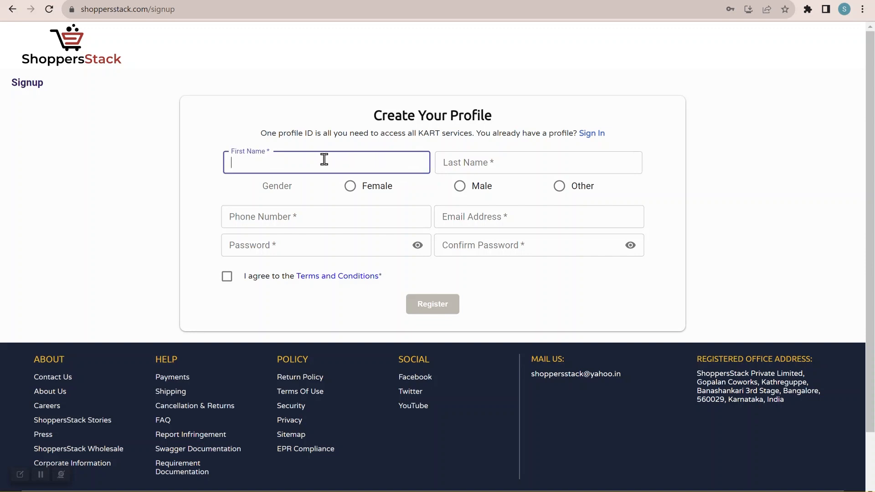
type("Dummy")
left_click(479, 166)
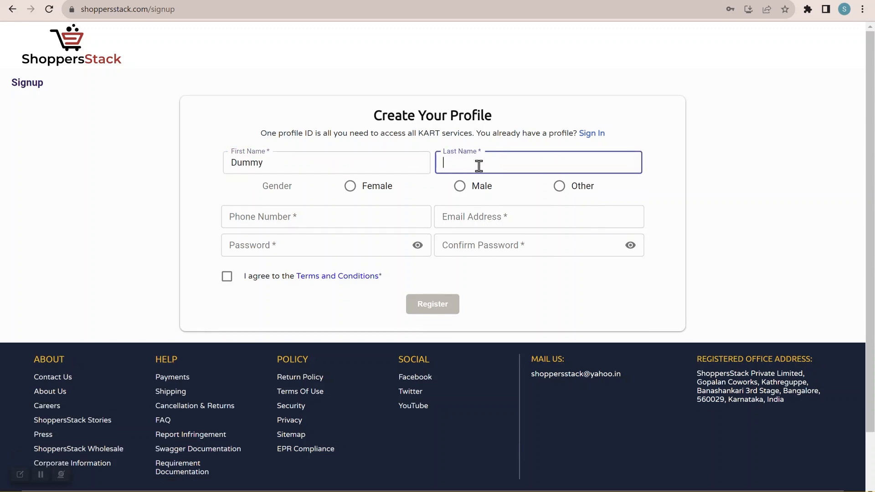
type("Data")
left_click(559, 186)
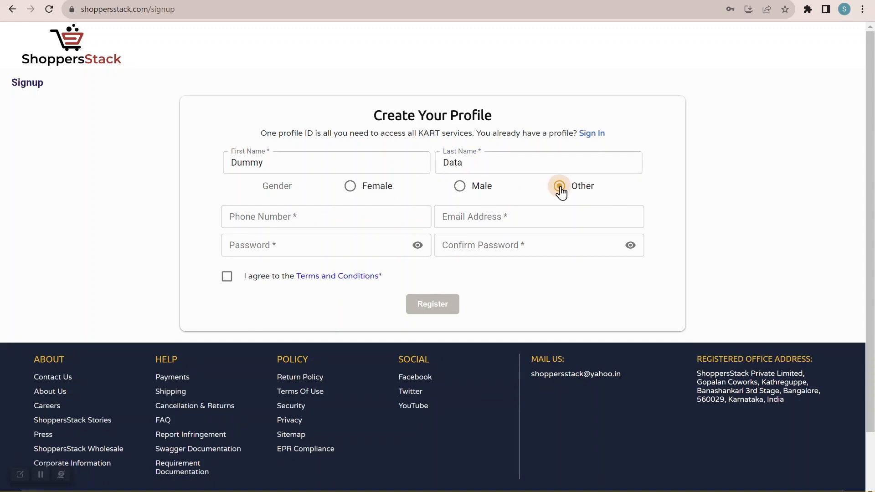
Step: Enter the phone number and the email address in the profile form
left_click(397, 221)
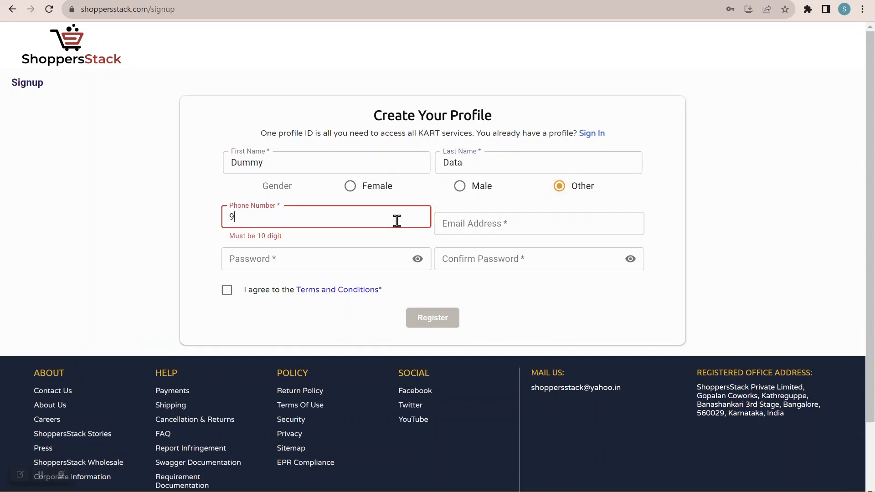
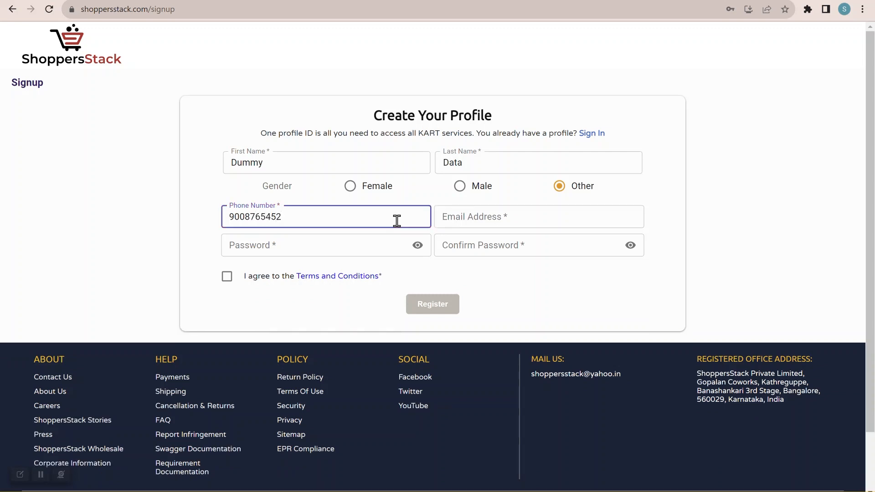
left_click(498, 219)
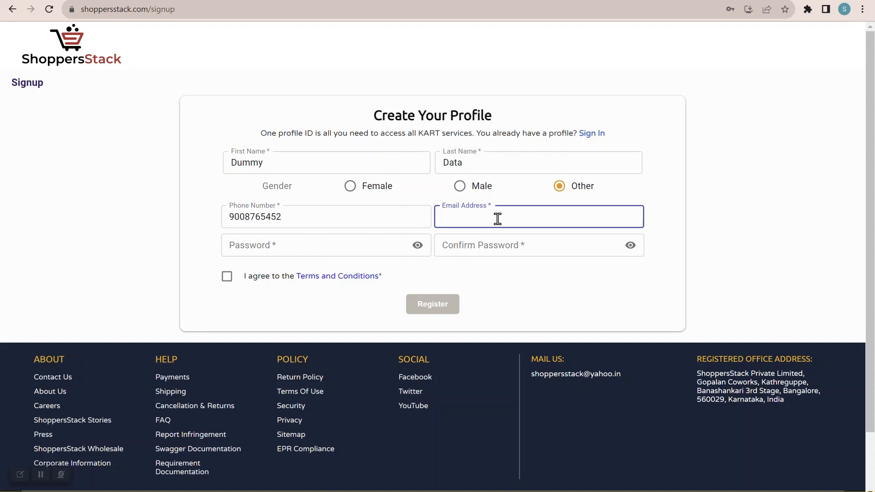
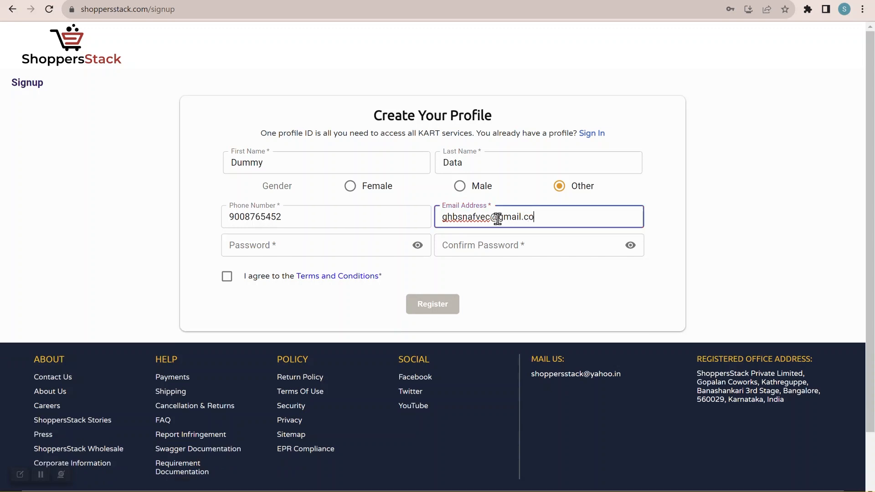
Step: Enter the account password and repeat it in the confirm password field
left_click(335, 247)
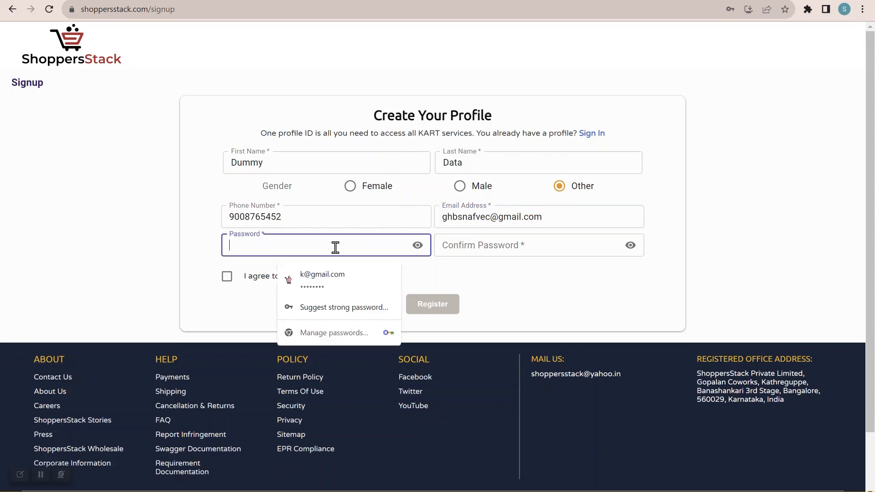
type("••")
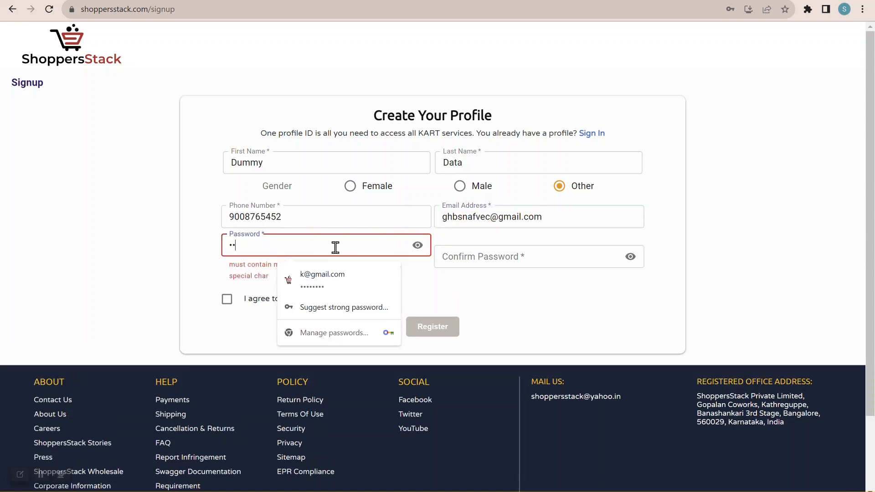
type("••••••")
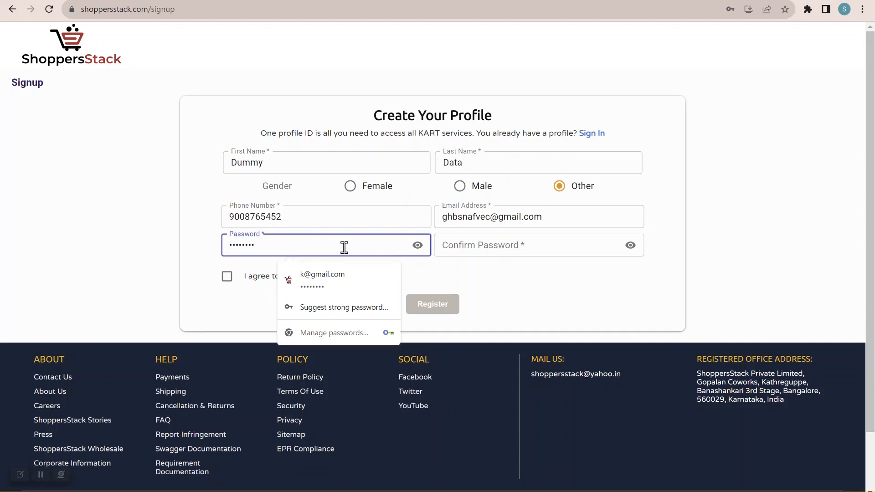
left_click(496, 244)
type("••")
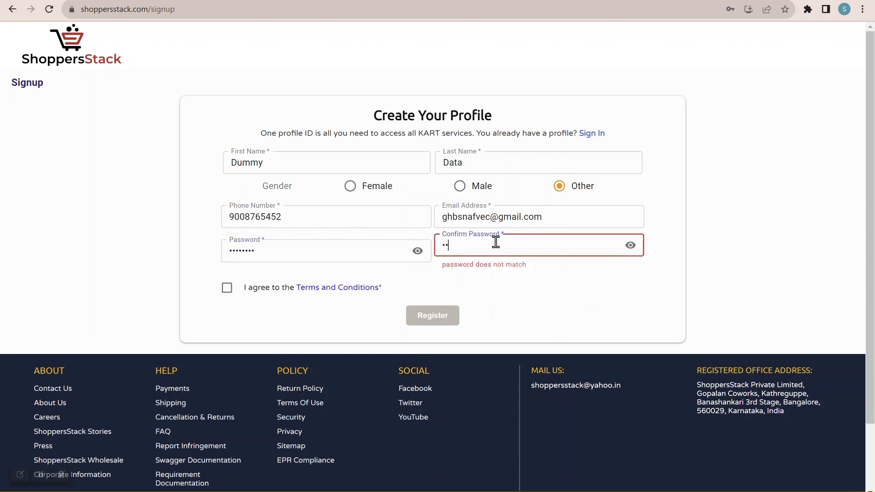
type("••••••")
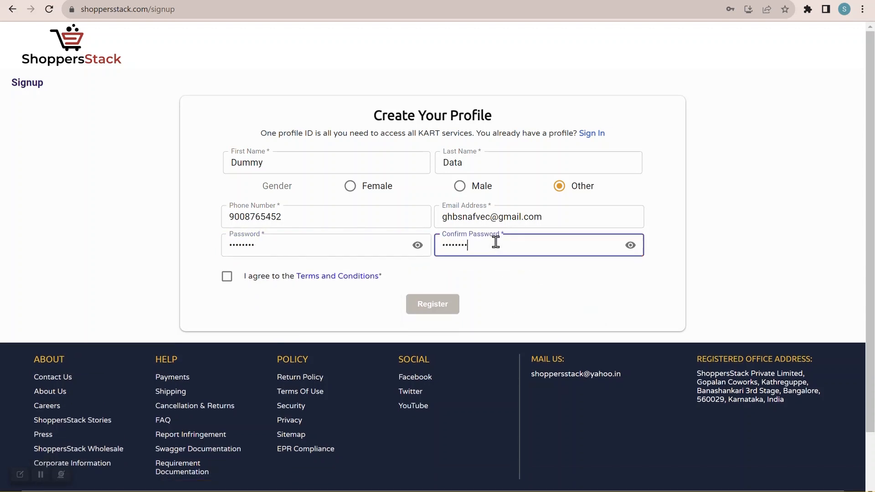
Step: Agree to the Terms and Conditions, register the account and dismiss the browser's offer to save the password
left_click(227, 279)
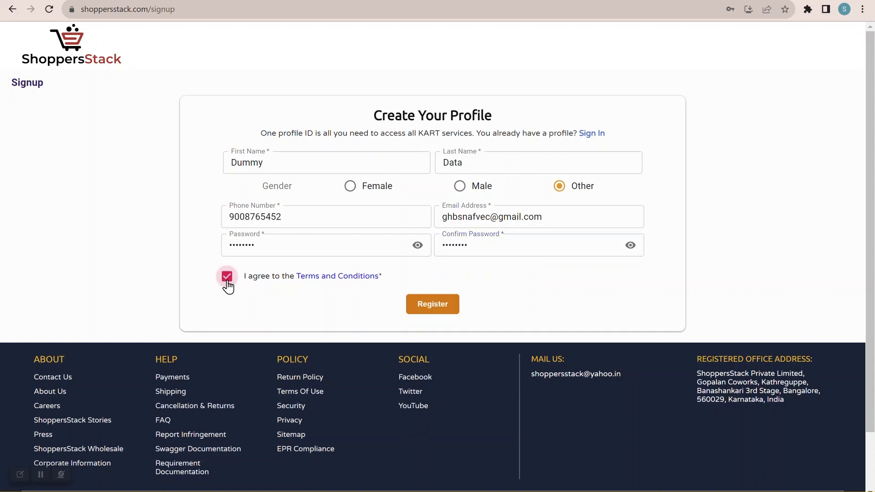
left_click(433, 304)
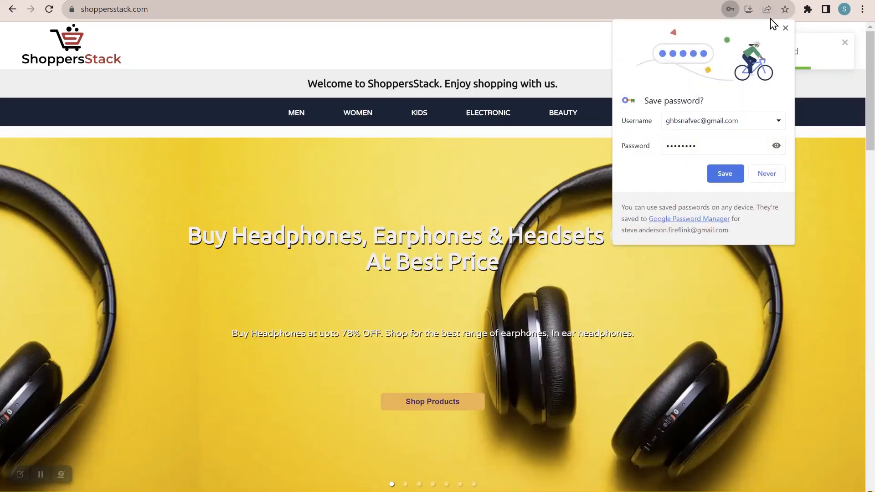
left_click(785, 28)
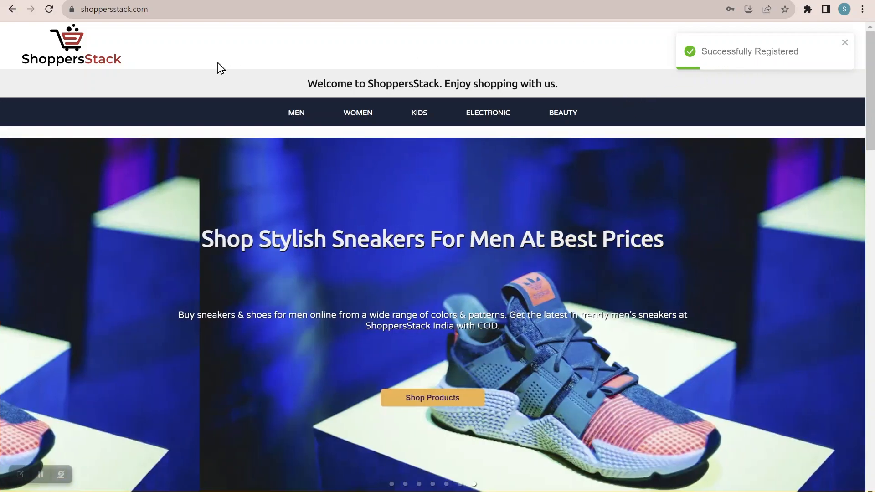
Step: Switch back to FireFlink and open the project's Repository
left_click(100, 0)
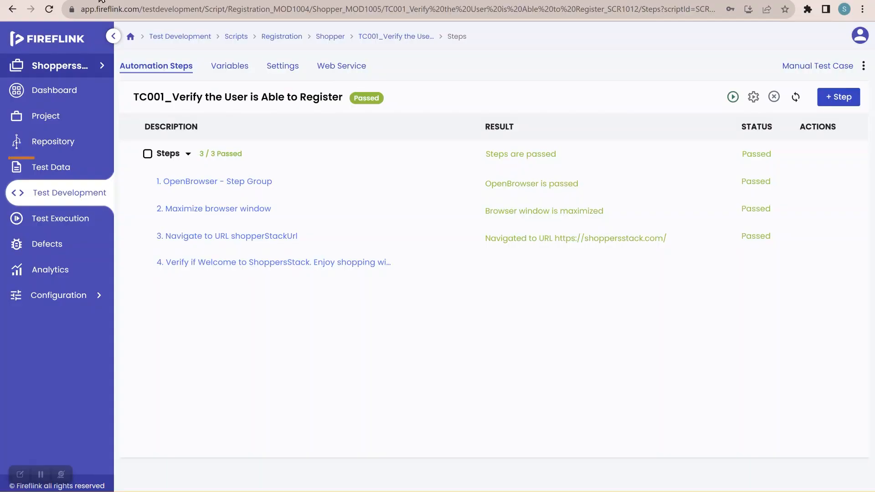
left_click(75, 148)
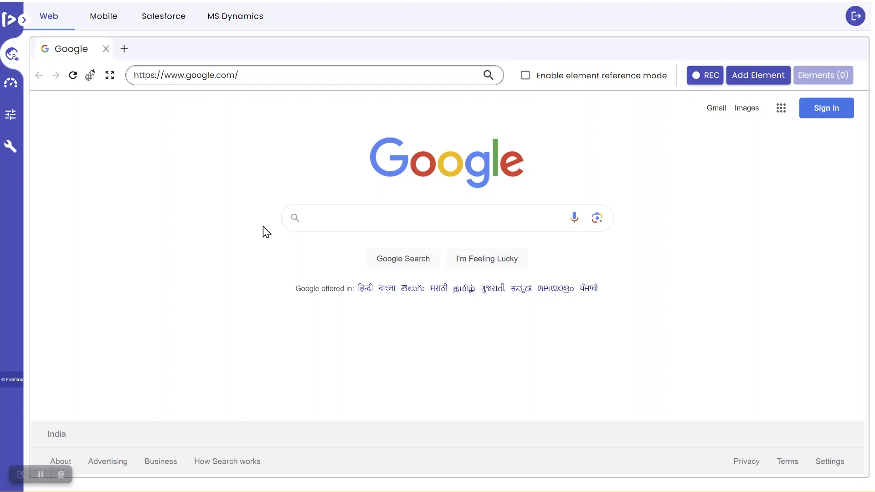
Step: Load shoppersstack.com in the FireFlink client's embedded browser and open the site's account creation form
left_click(259, 79)
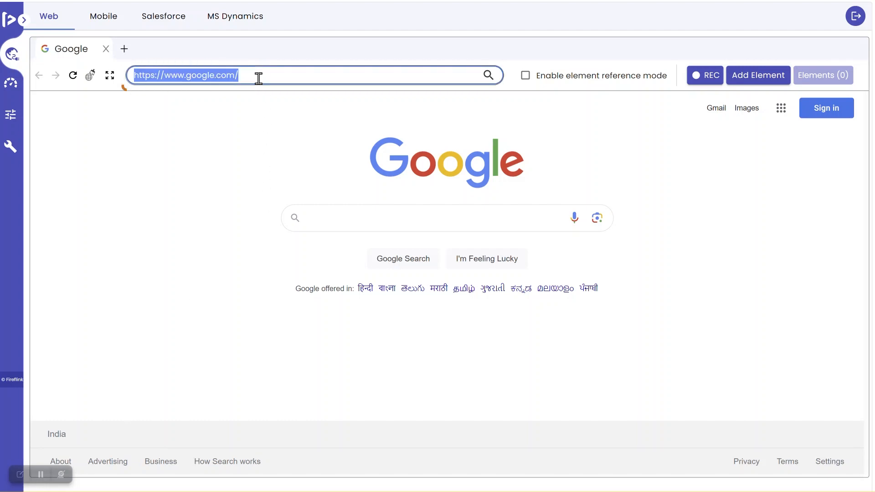
type("shoppersstack")
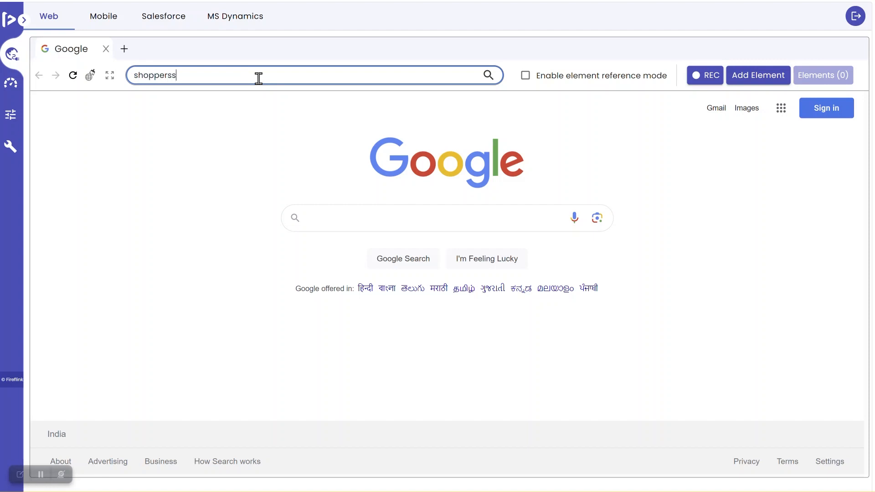
type(".com")
key("Return")
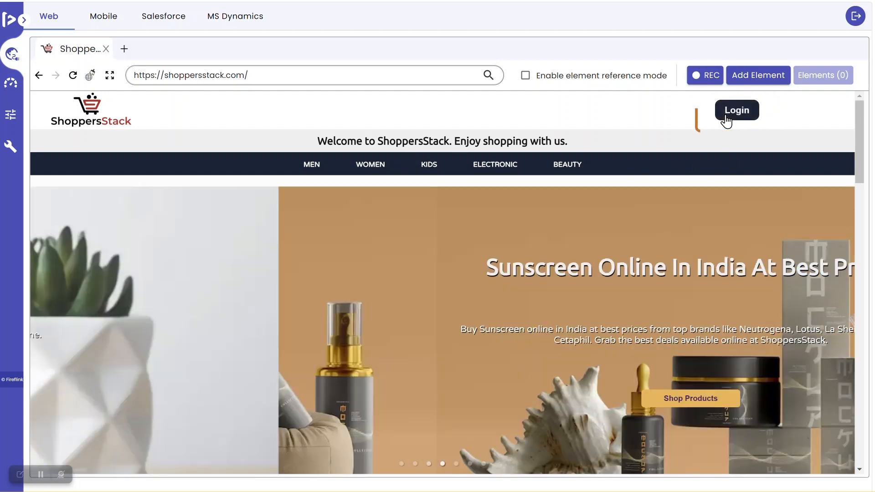
left_click(726, 119)
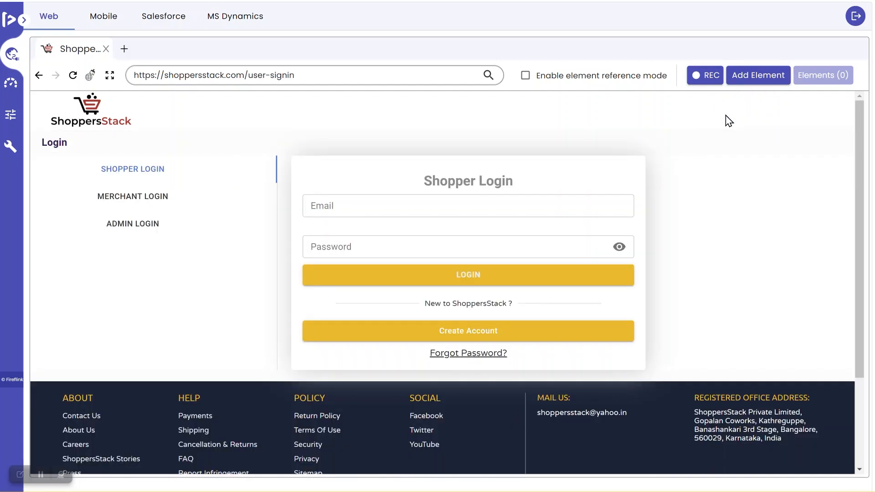
left_click(525, 334)
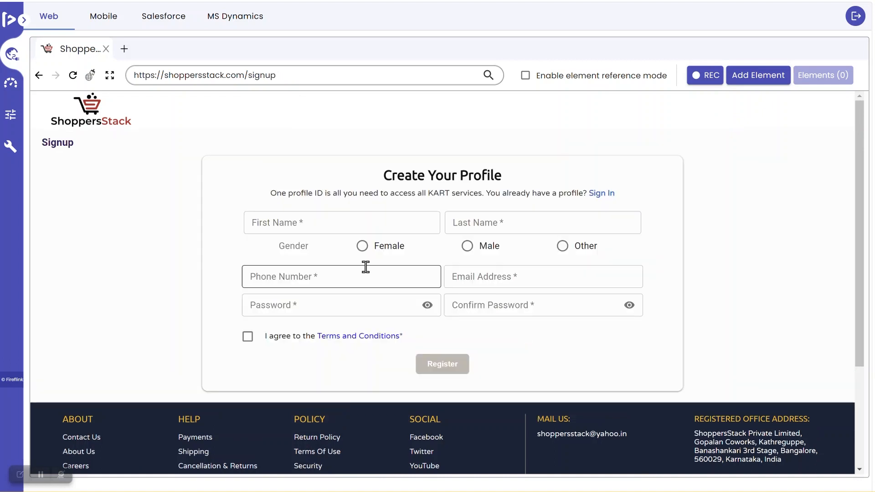
Step: In the embedded browser's signup form, enter the first and last name and choose Other as the gender
left_click(336, 223)
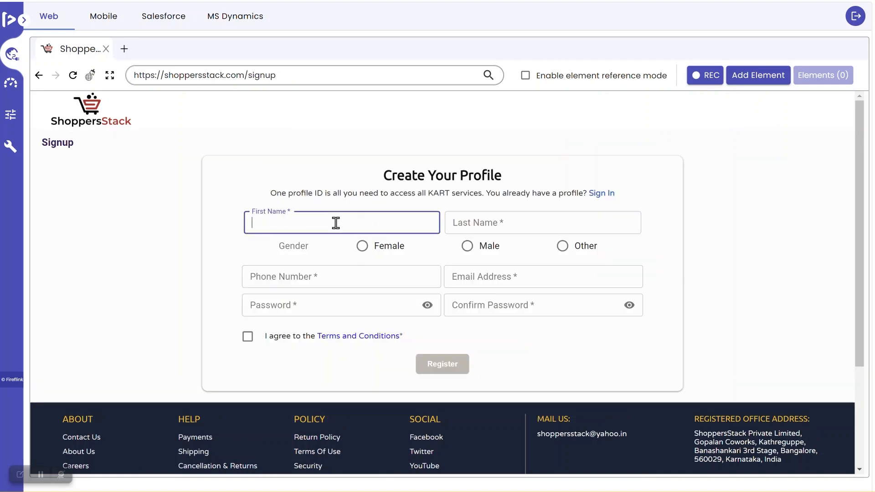
type("Dummy")
left_click(508, 213)
type("Data")
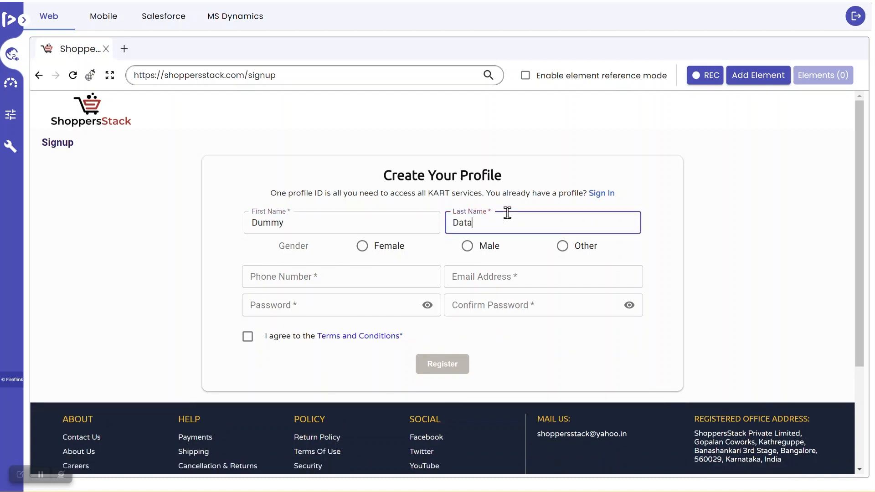
left_click(564, 249)
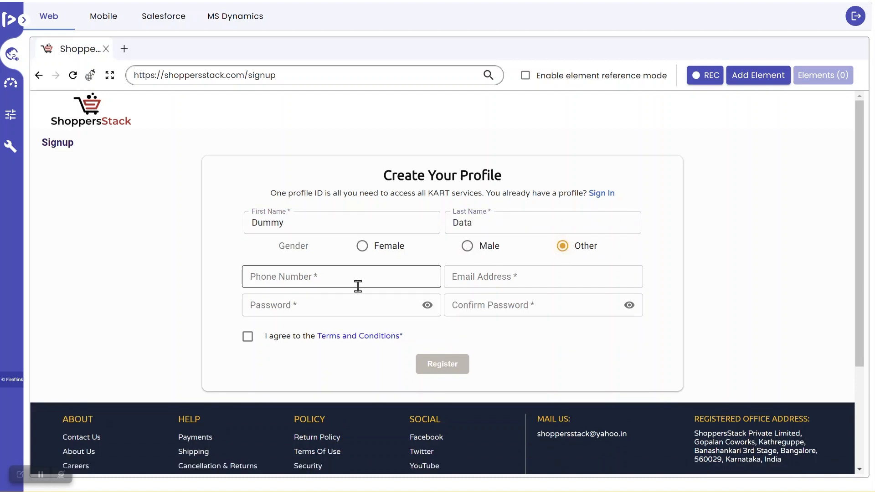
Step: Fill in the phone number and e-mail address in the embedded browser's signup form
left_click(339, 278)
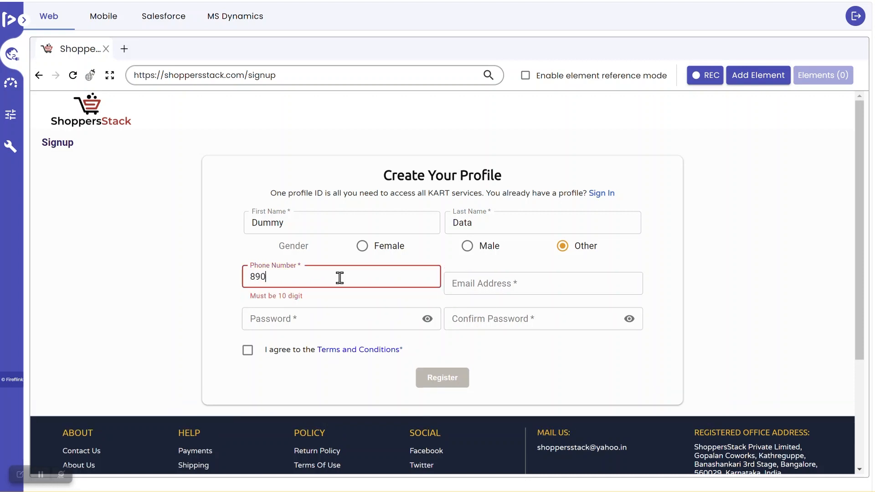
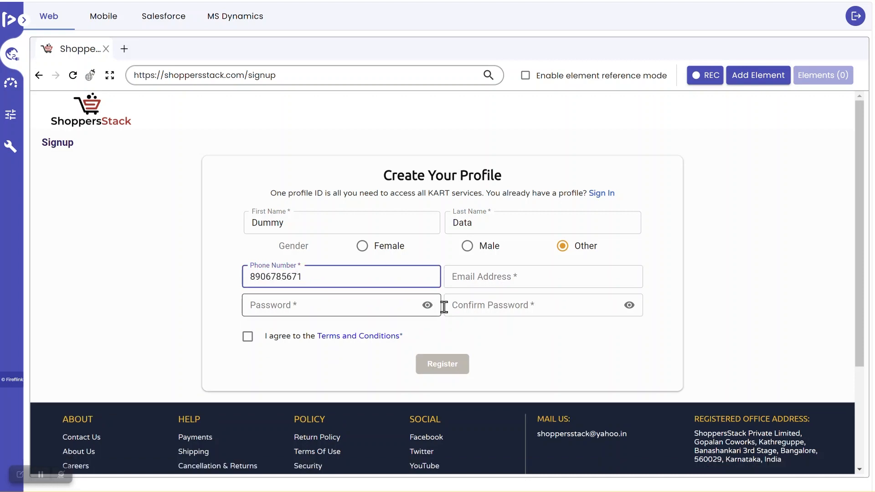
left_click(492, 280)
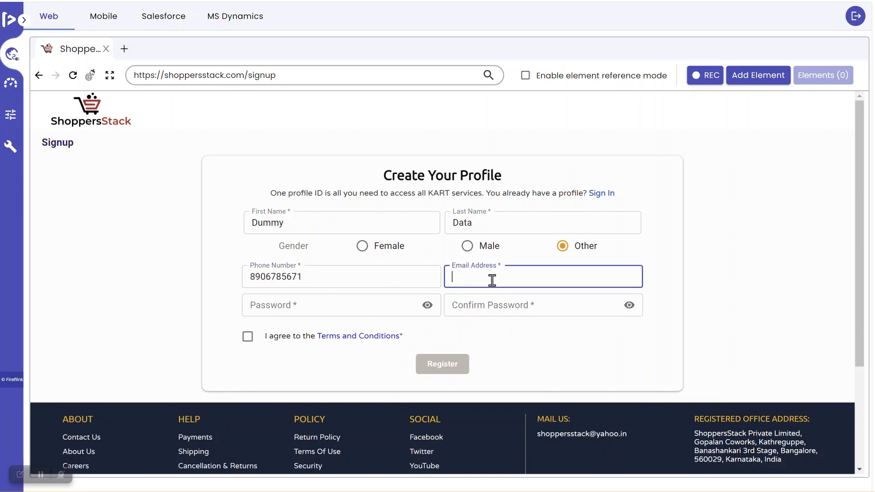
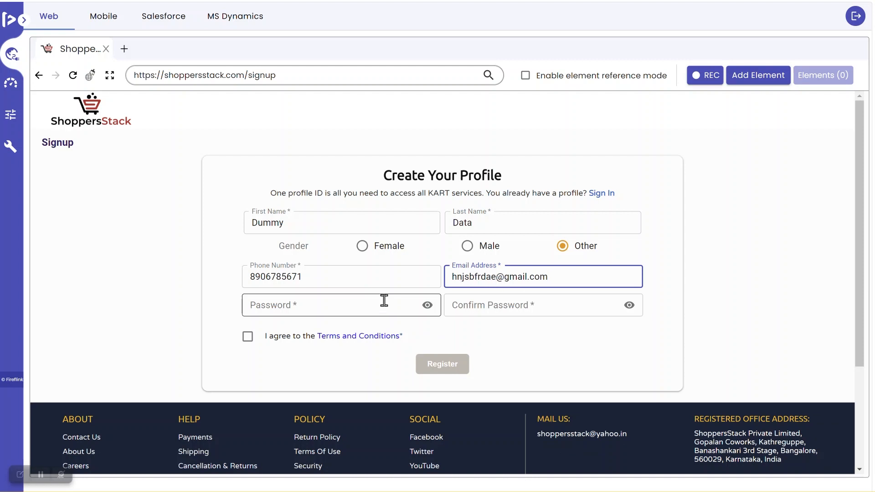
Step: Enter and confirm the account password, and register the account with the Terms and Conditions accepted
left_click(358, 306)
type("Du")
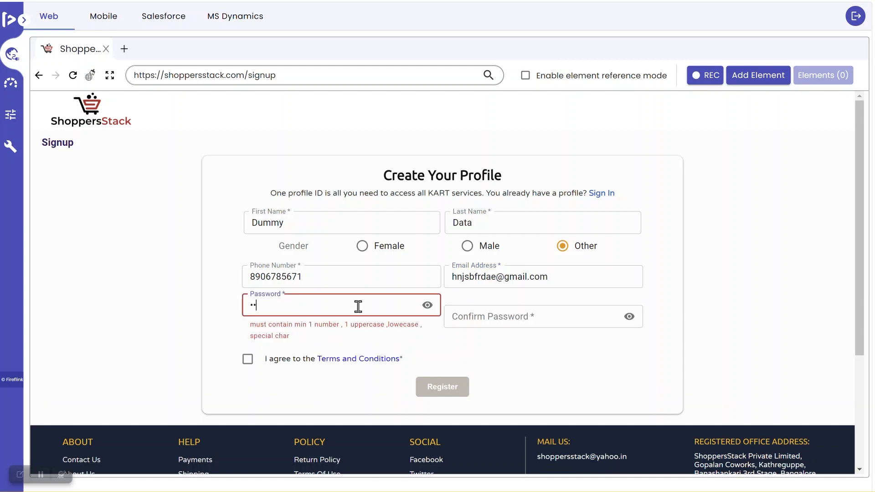
type("mmy@12")
left_click(527, 305)
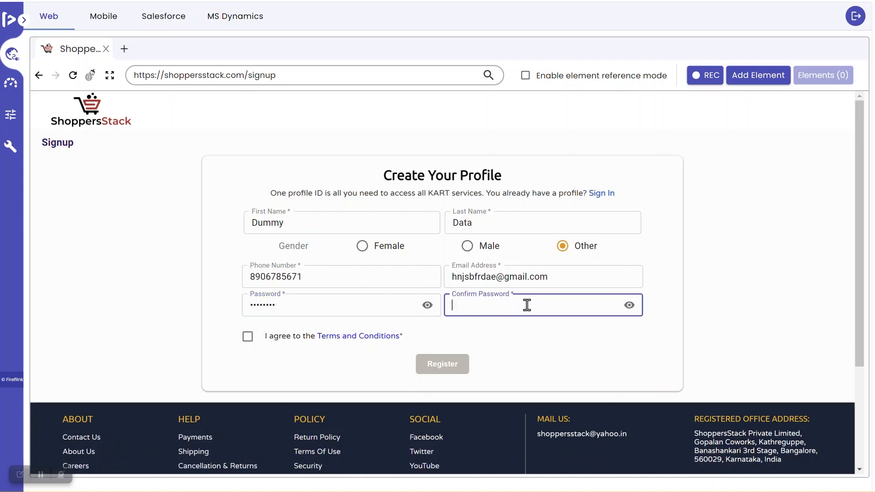
type("Dummy@12")
left_click(248, 337)
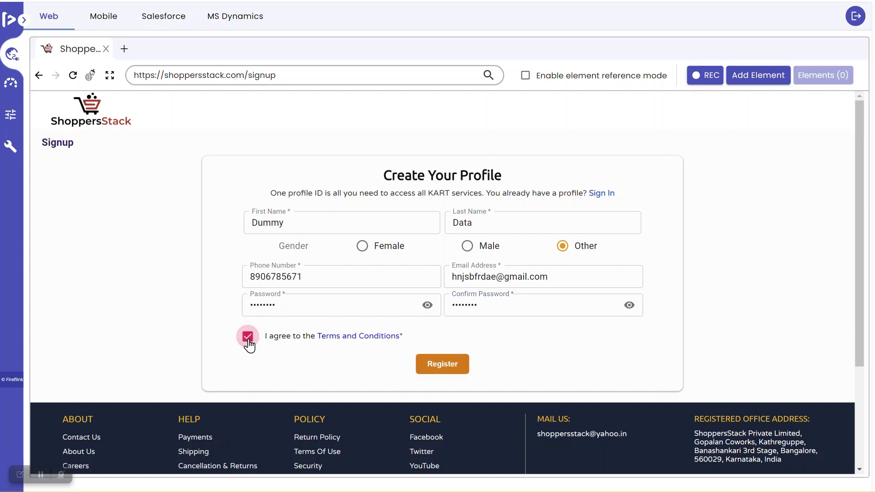
left_click(438, 367)
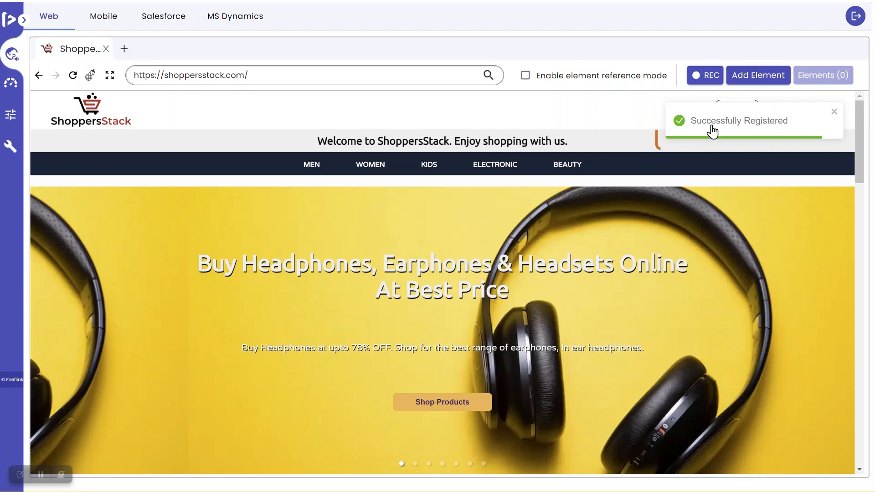
Step: Record the "Successfully Registered" notification as an element, and stop the element recording
left_click(707, 78)
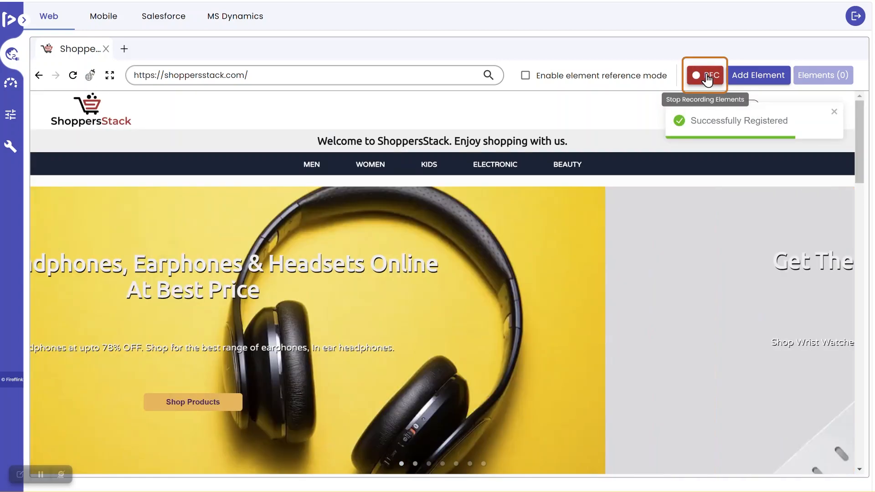
left_click(726, 121)
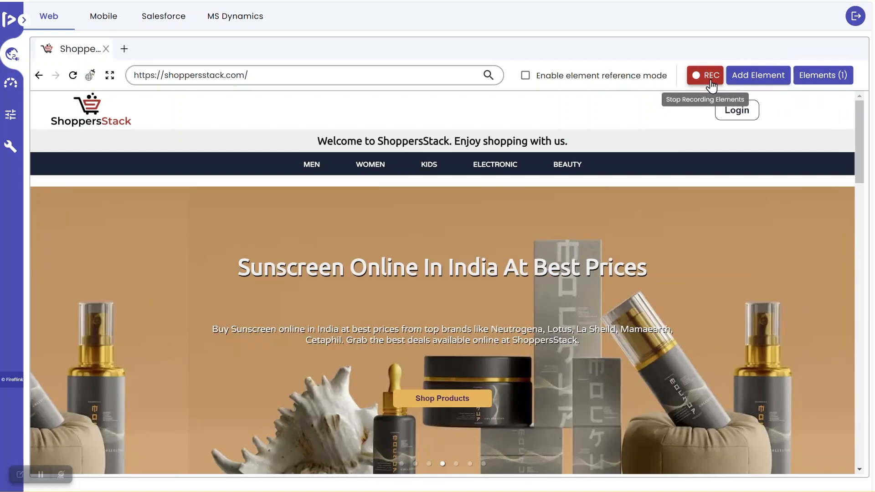
left_click(709, 82)
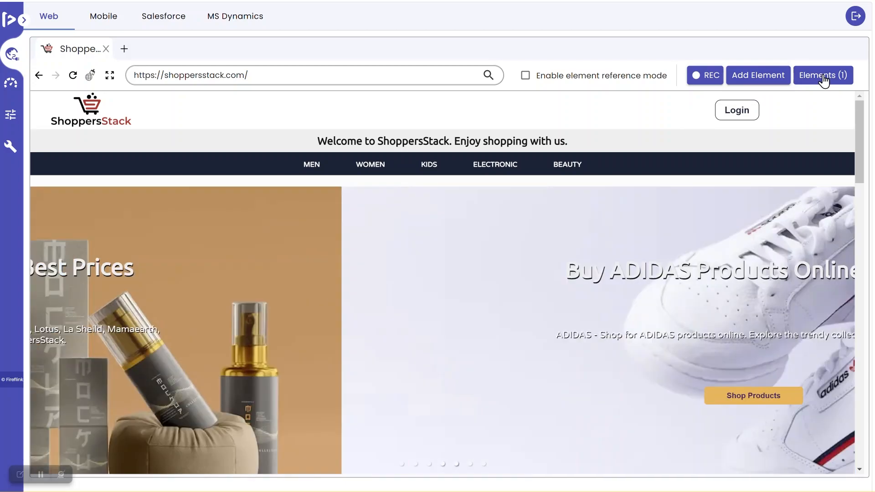
Step: Set the type of the recorded "Successfully Registered" element to toaster message
left_click(824, 78)
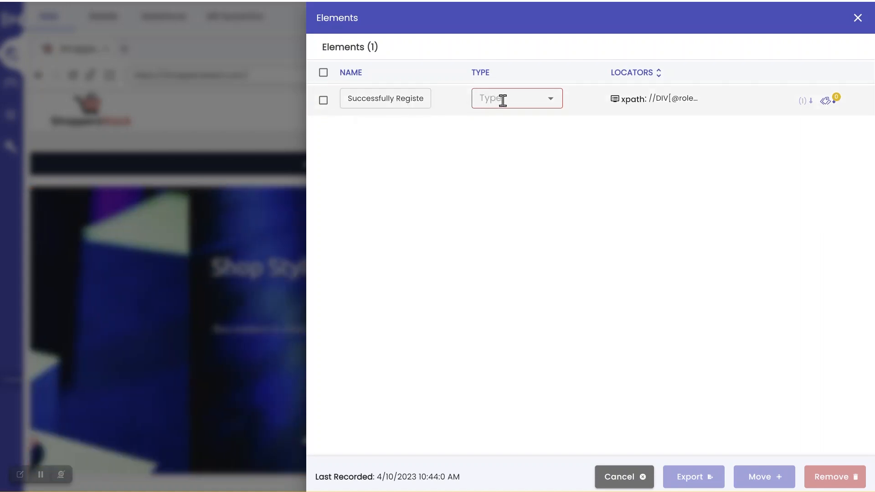
left_click(503, 101)
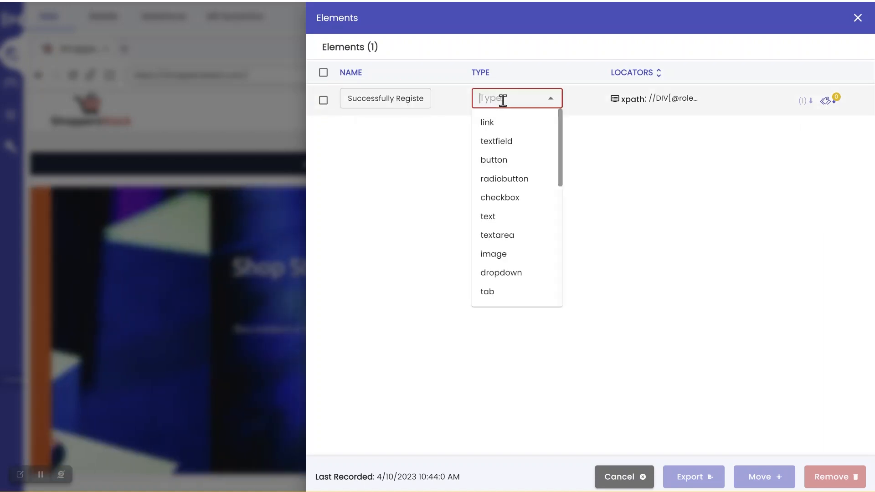
type("toa")
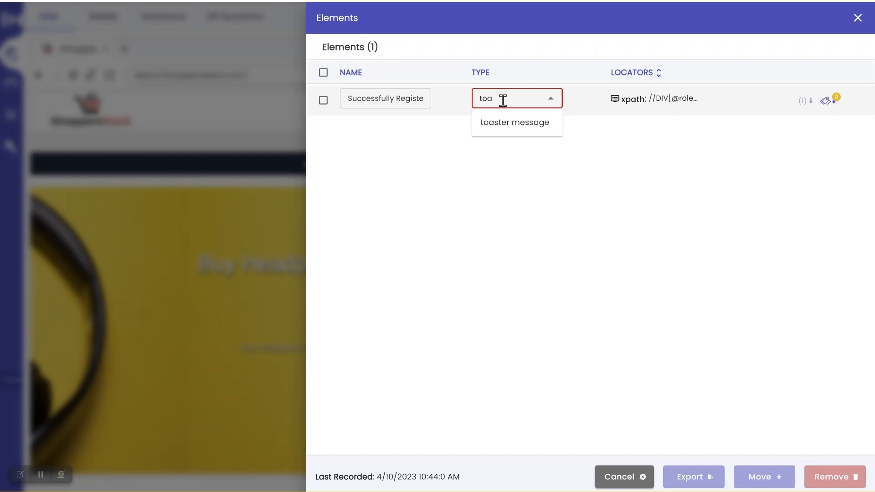
left_click(506, 124)
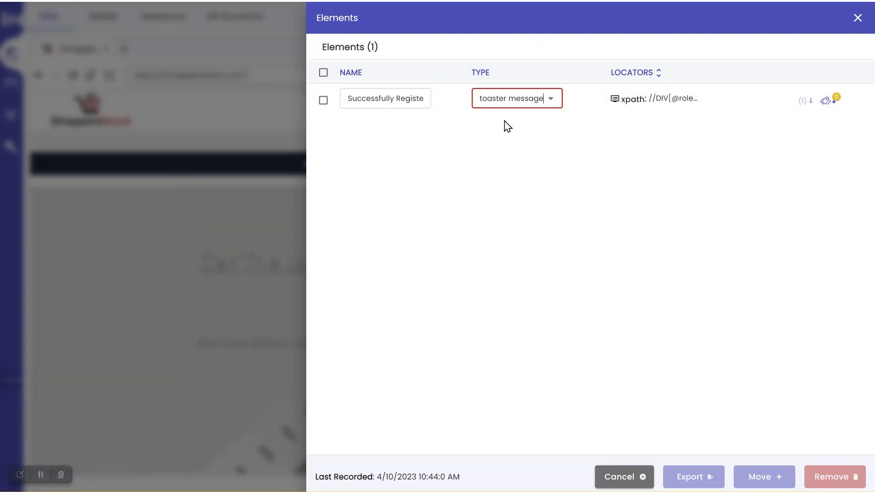
Step: Move the "Successfully Registered" element to the Welcome page of the Shoppersstack project and close the elements list
left_click(327, 108)
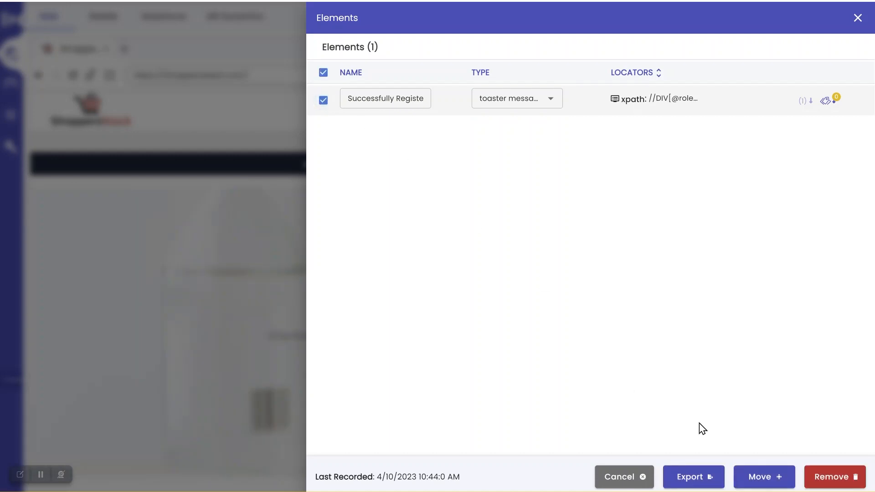
left_click(753, 478)
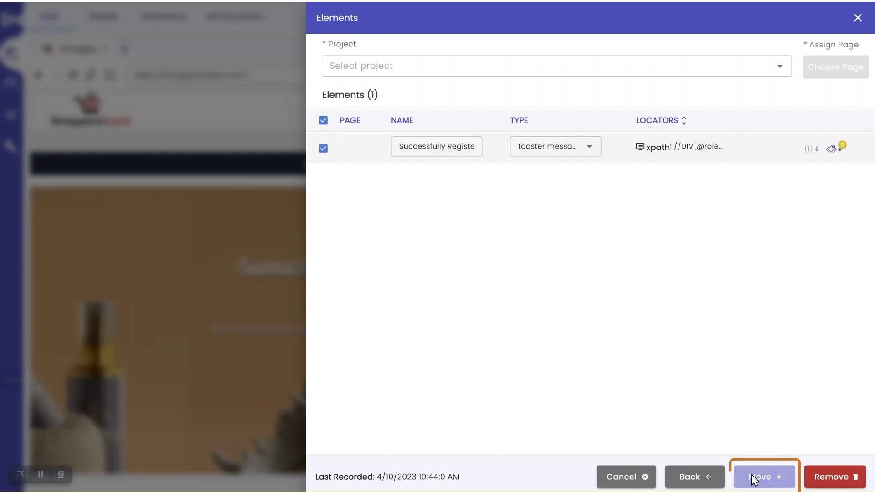
left_click(643, 73)
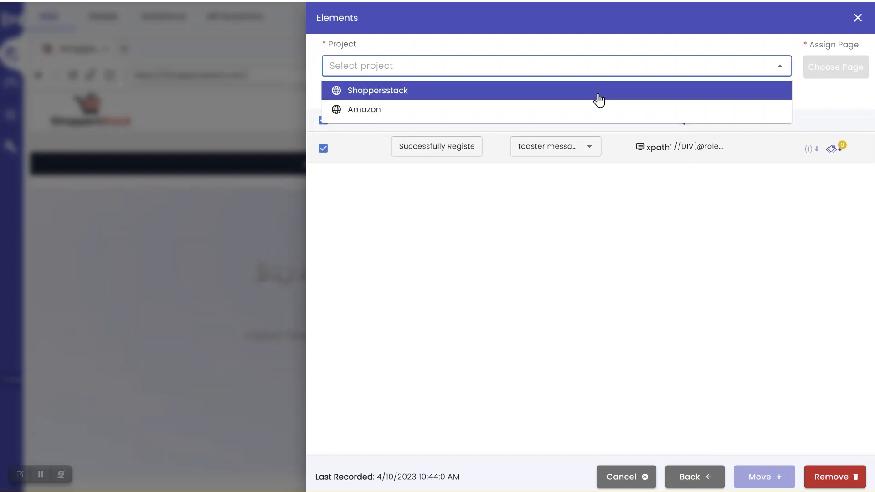
left_click(599, 91)
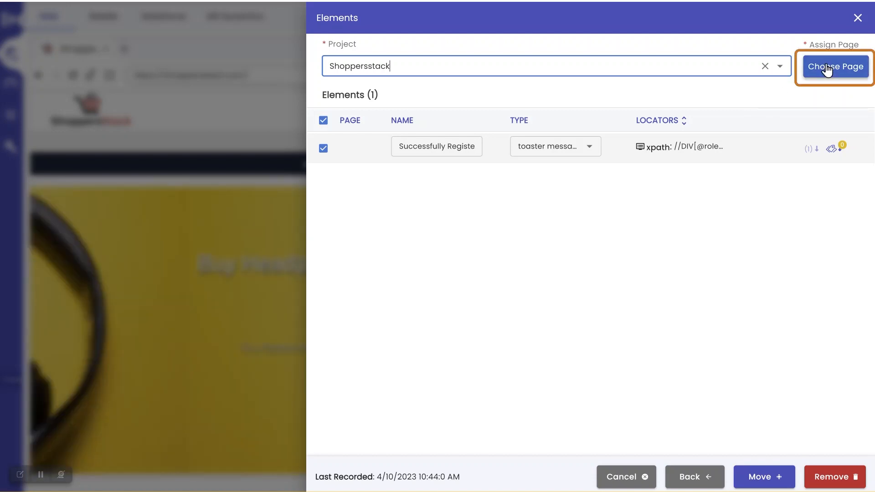
left_click(827, 66)
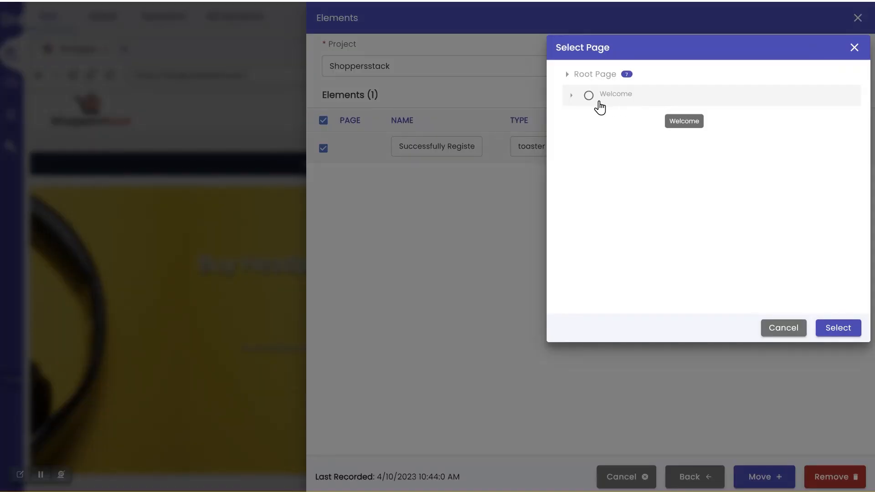
left_click(589, 95)
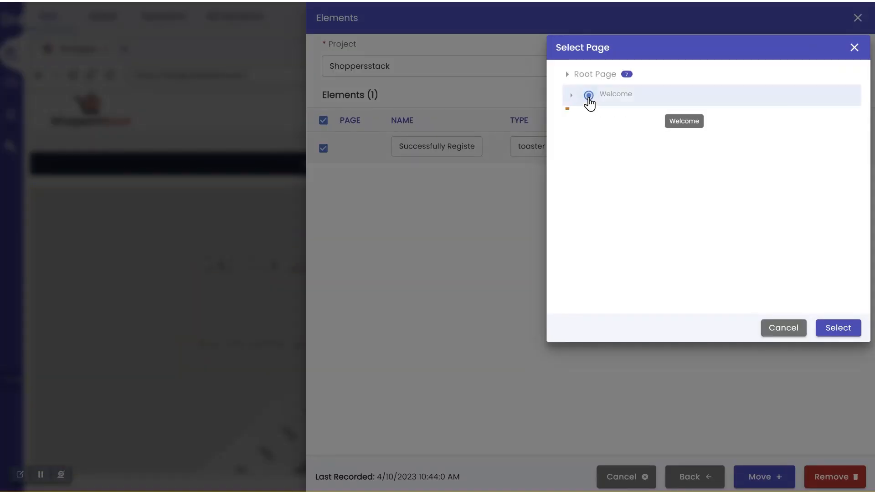
left_click(835, 330)
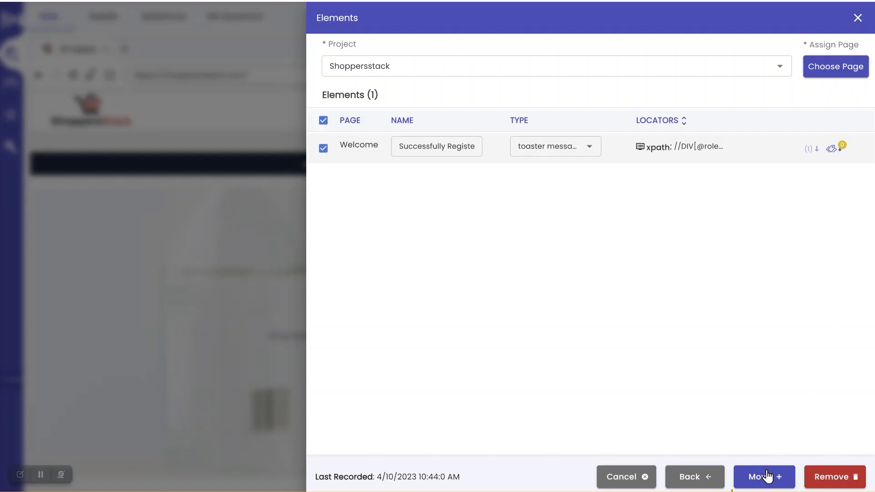
left_click(768, 476)
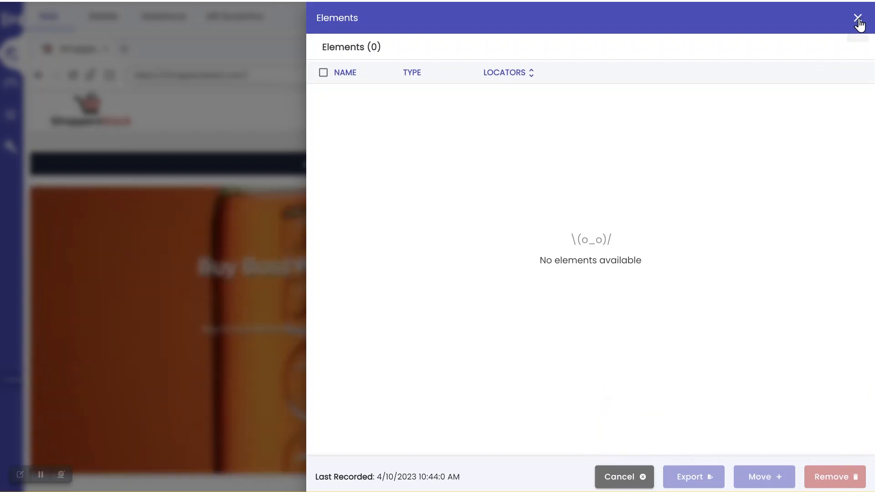
left_click(858, 19)
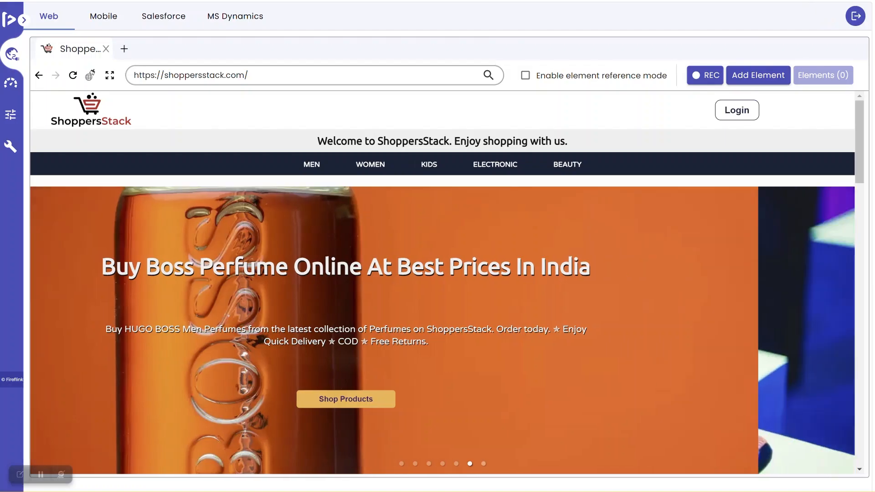
Step: Switch to the FireFlink web app in the browser and refresh the Project Elements page
key("super+d")
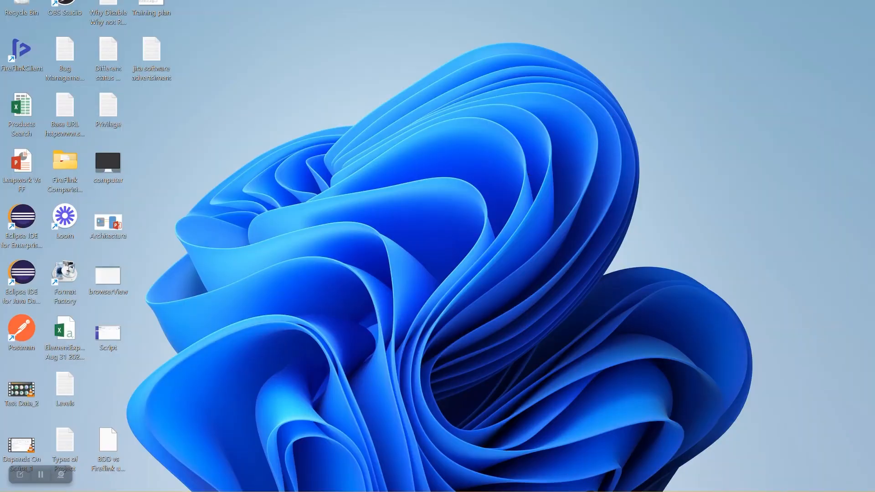
mouse_move(576, 491)
left_click(557, 451)
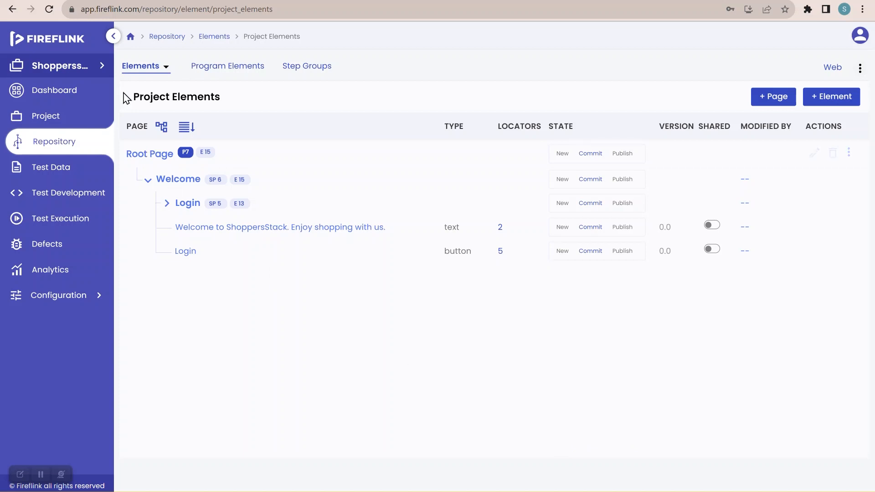
left_click(49, 9)
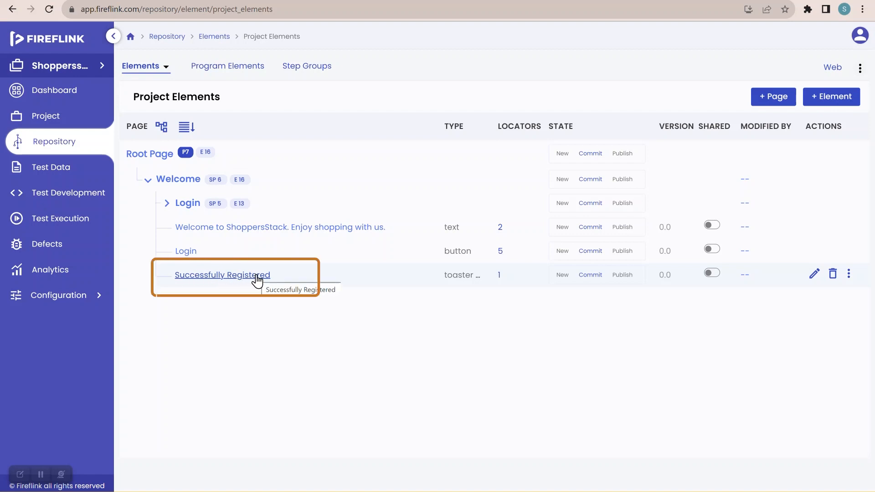
Step: Open the script "TC001_Verify the User is Able to Register" from the Shopper module under Registration
left_click(75, 195)
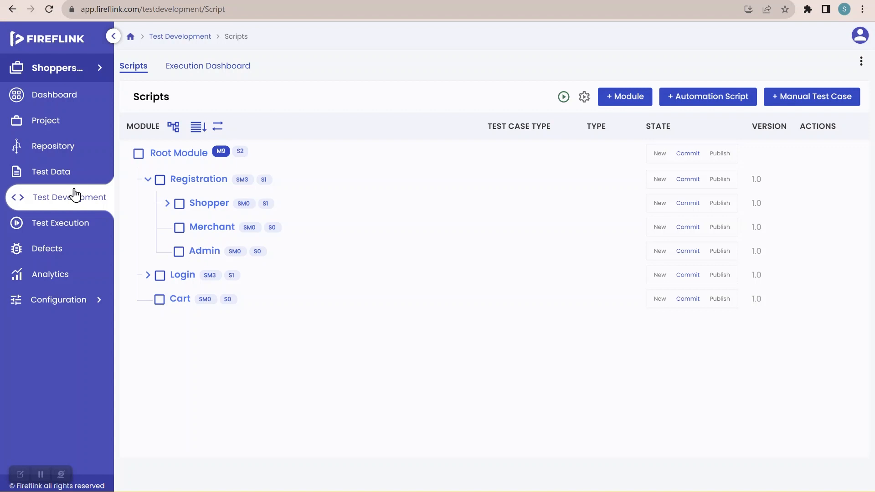
left_click(167, 204)
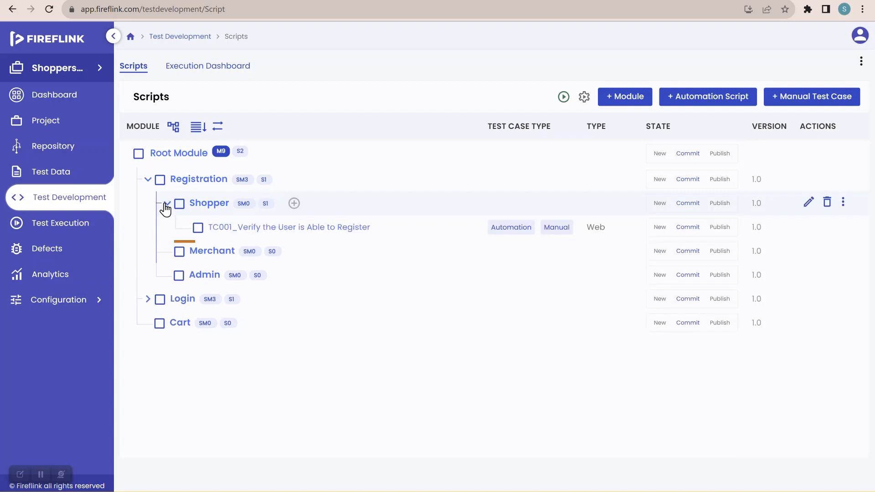
left_click(230, 227)
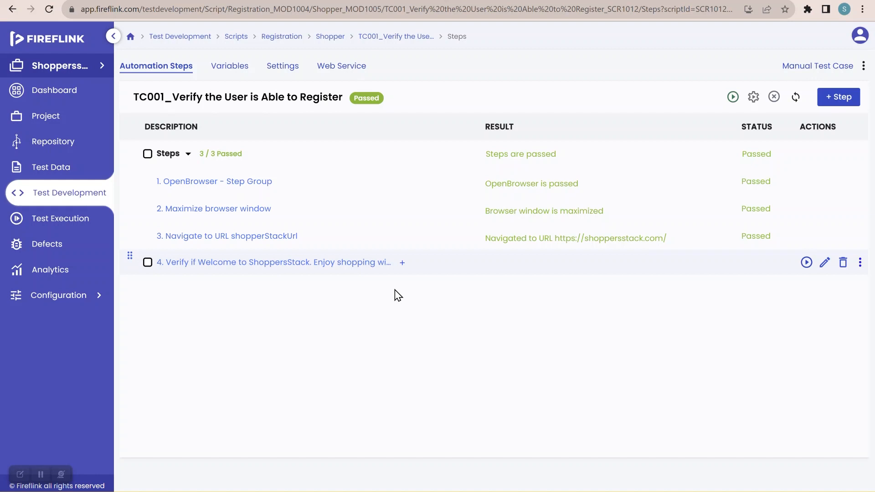
Step: Add a "Click on *element*" NLP step after step 4, using the Login button element from the Welcome page
left_click(403, 264)
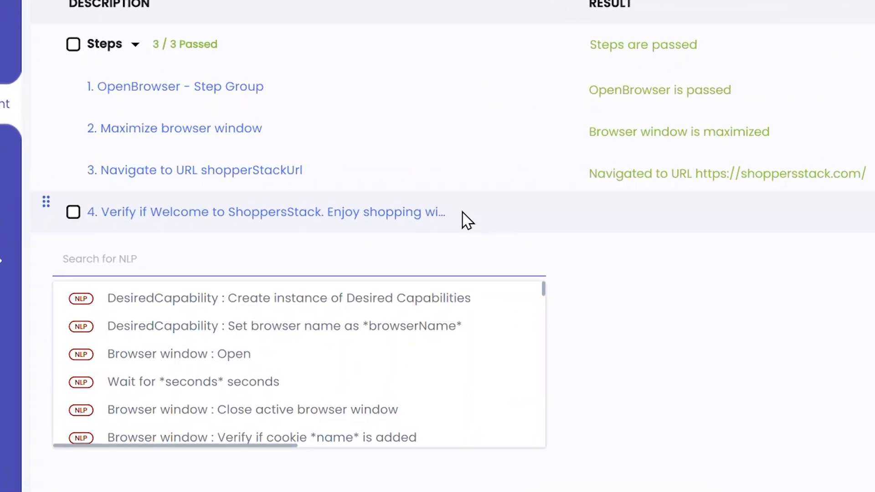
type("click")
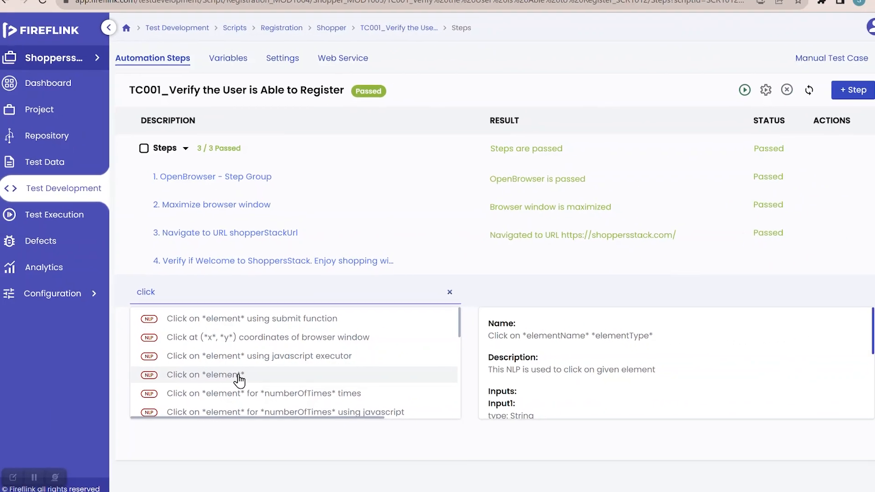
left_click(239, 377)
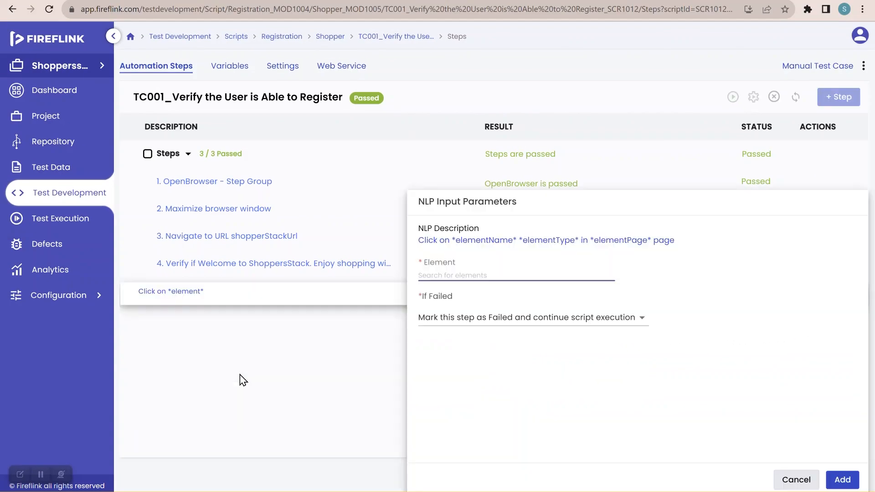
left_click(480, 276)
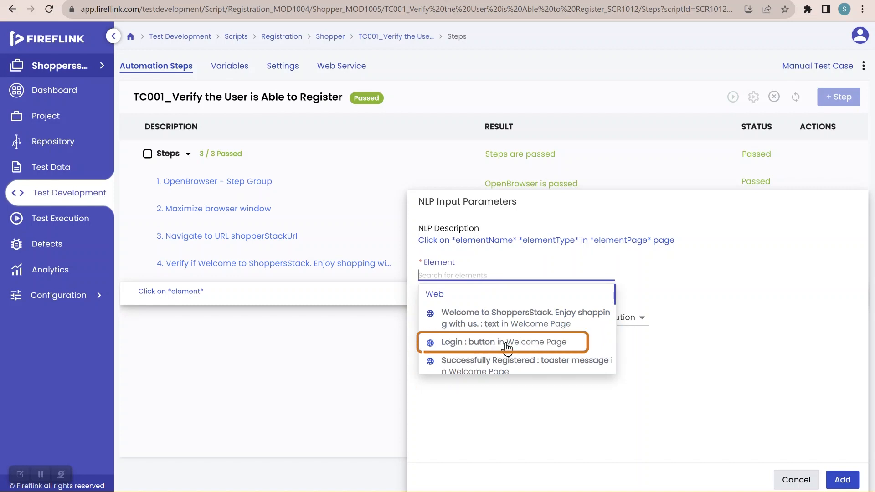
left_click(529, 343)
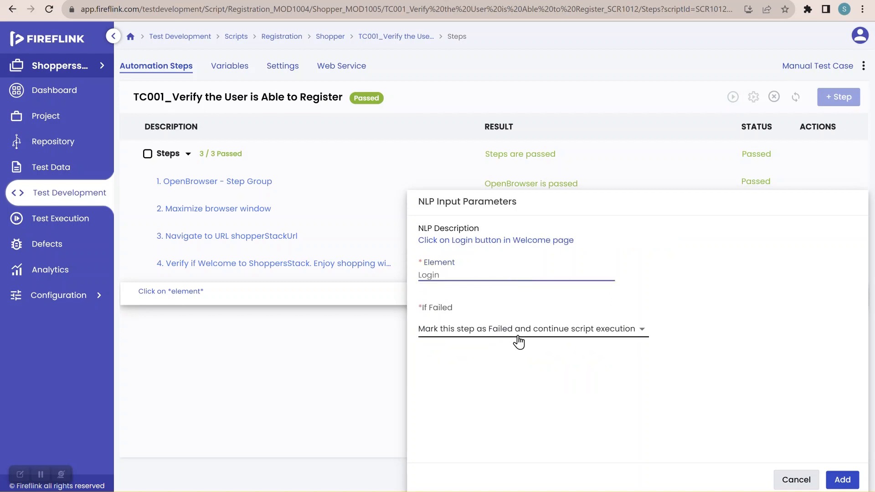
left_click(842, 480)
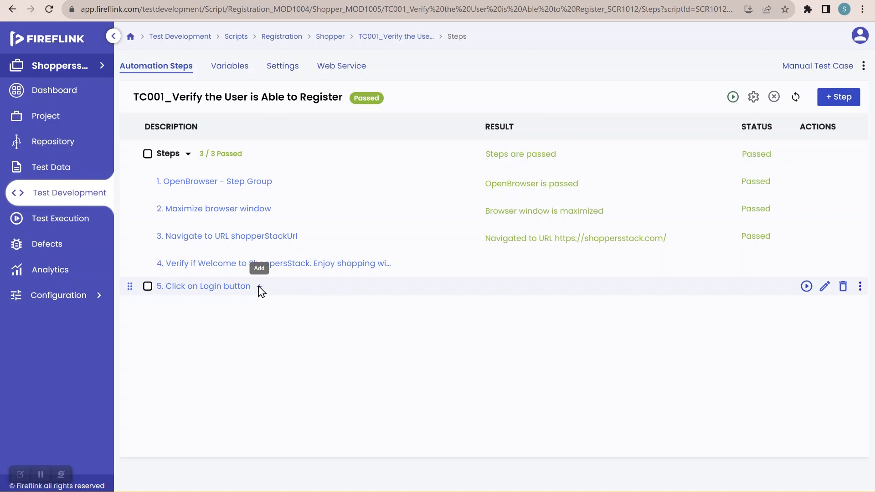
Step: Insert a "Verify if *element* is displayed" NLP after step 5 and choose the Shopper Login text element from the Login page
left_click(258, 287)
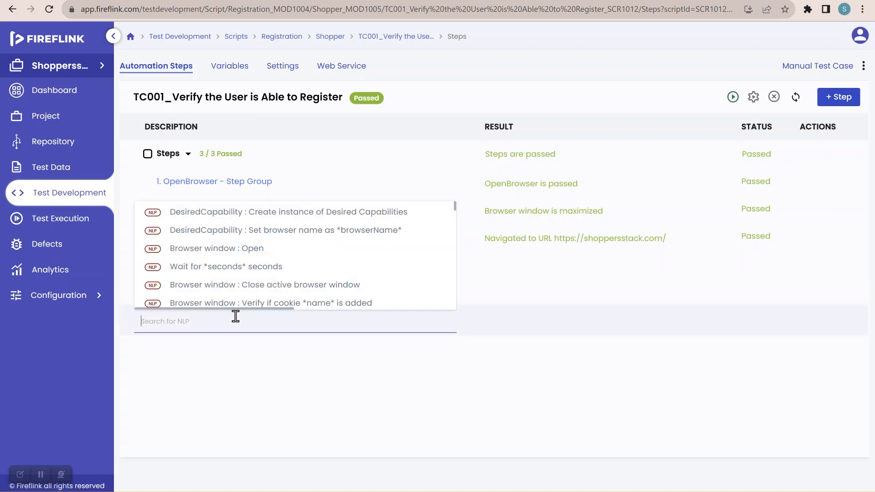
type("display")
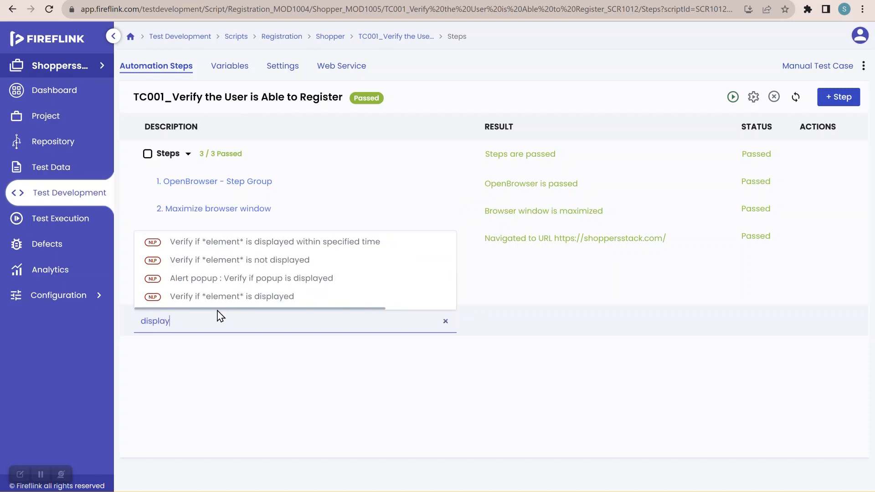
mouse_move(180, 302)
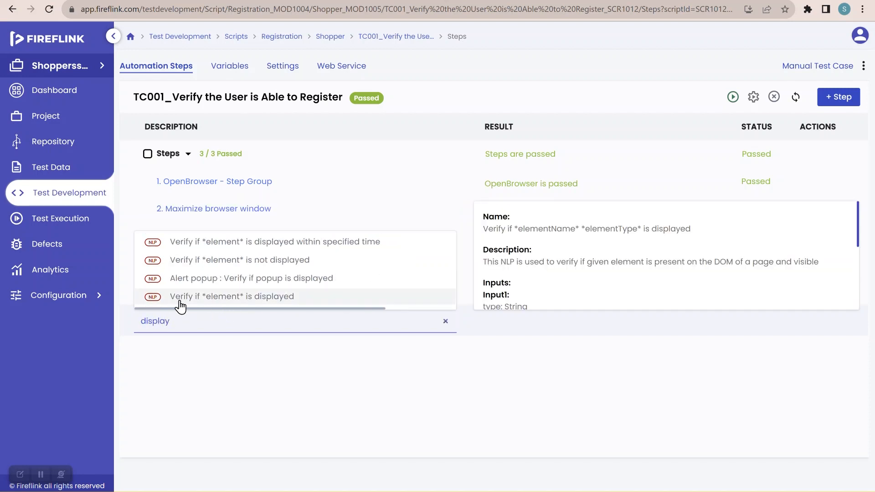
left_click(245, 298)
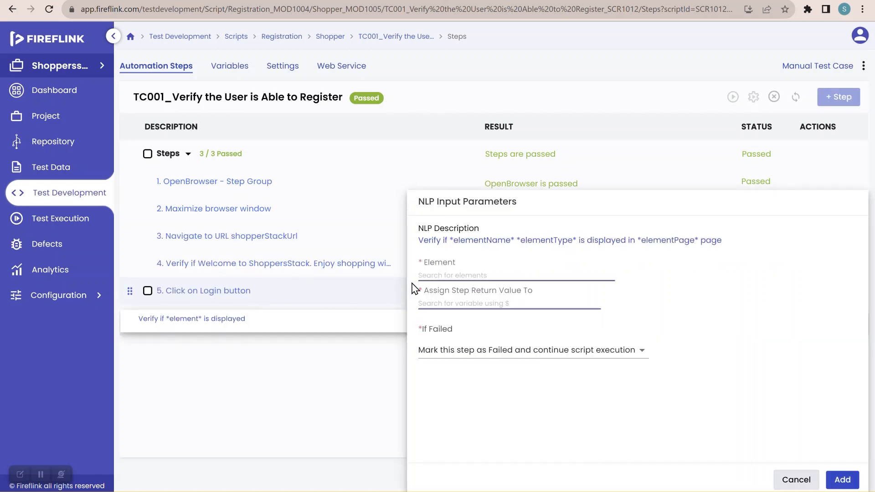
left_click(455, 276)
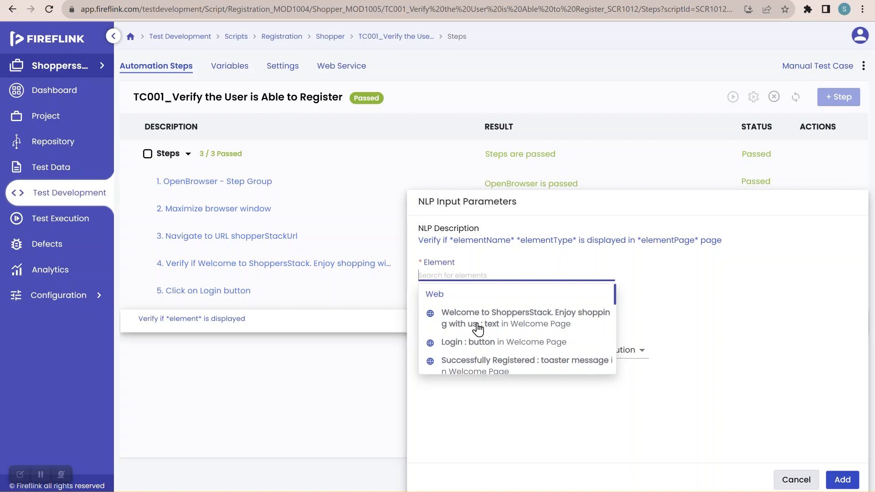
scroll(477, 324, "down", 3)
scroll(477, 329, "down", 4)
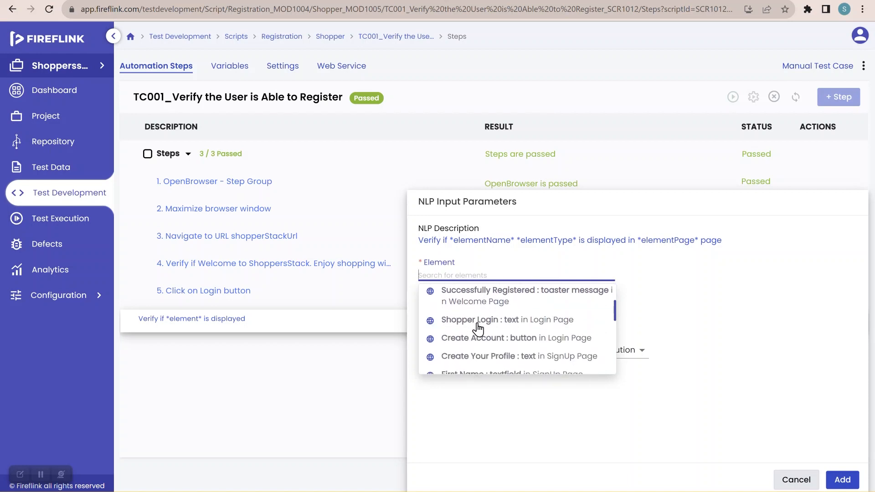
scroll(478, 328, "down", 5)
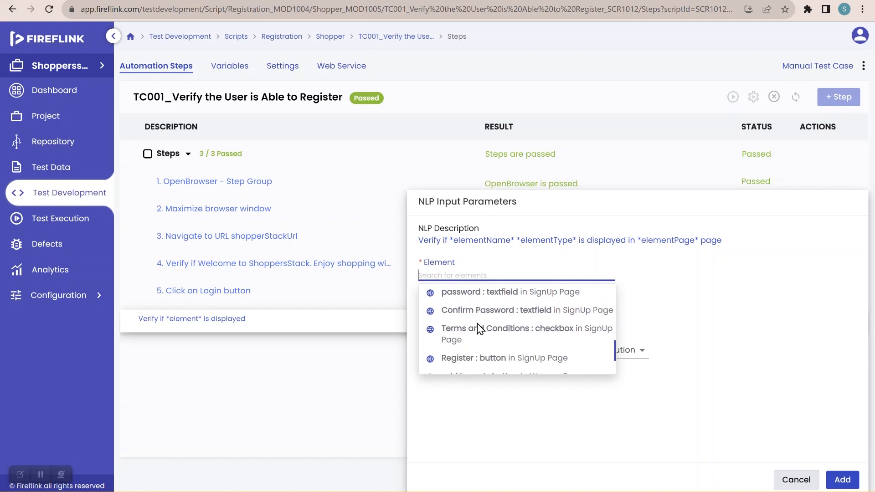
scroll(477, 328, "down", 5)
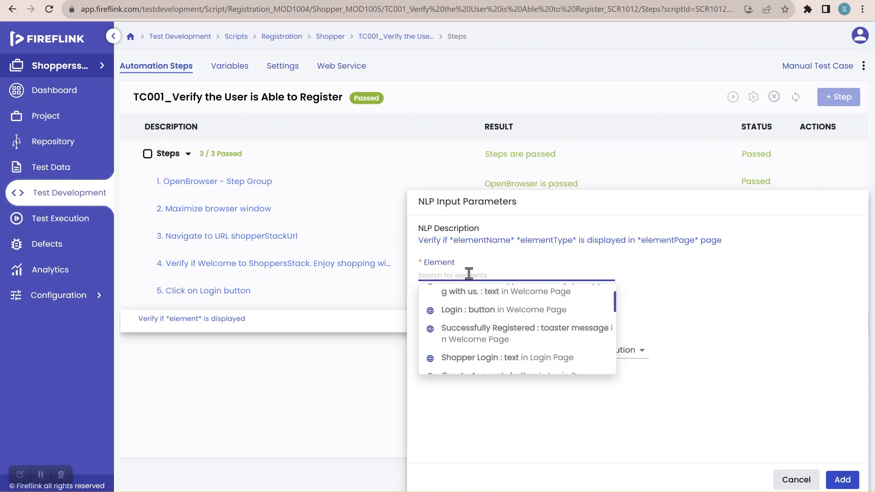
type("login")
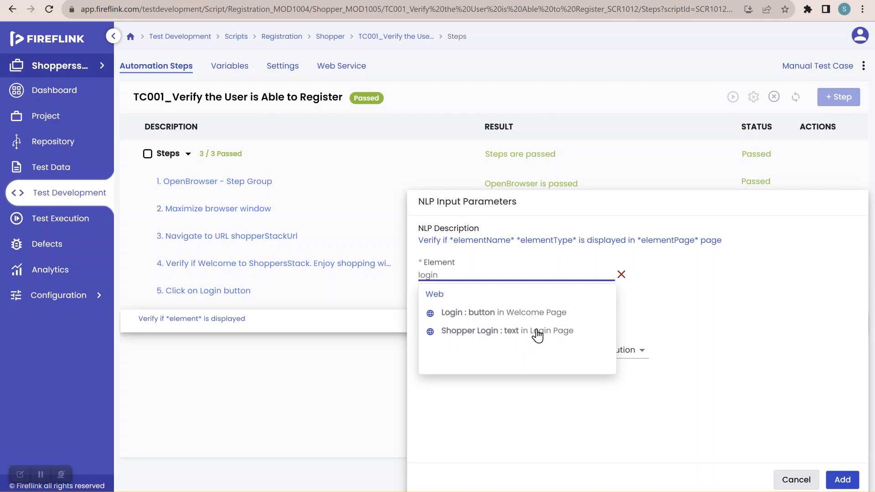
left_click(501, 329)
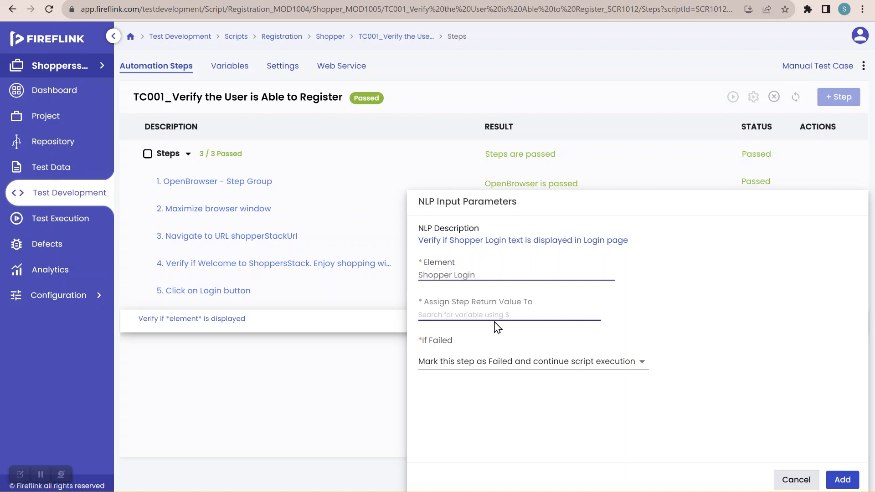
Step: Assign the verification step's return value to the global variable isDisplayed and add the step to the script
left_click_drag(427, 301, 528, 303)
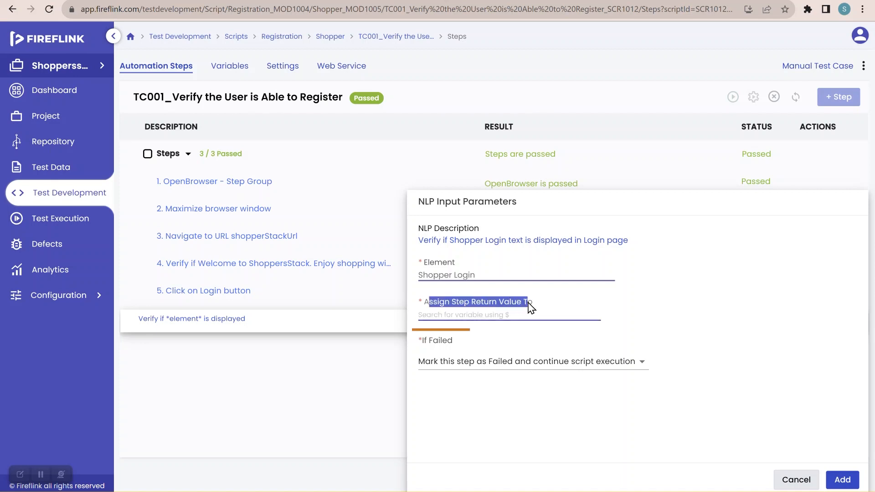
left_click(537, 303)
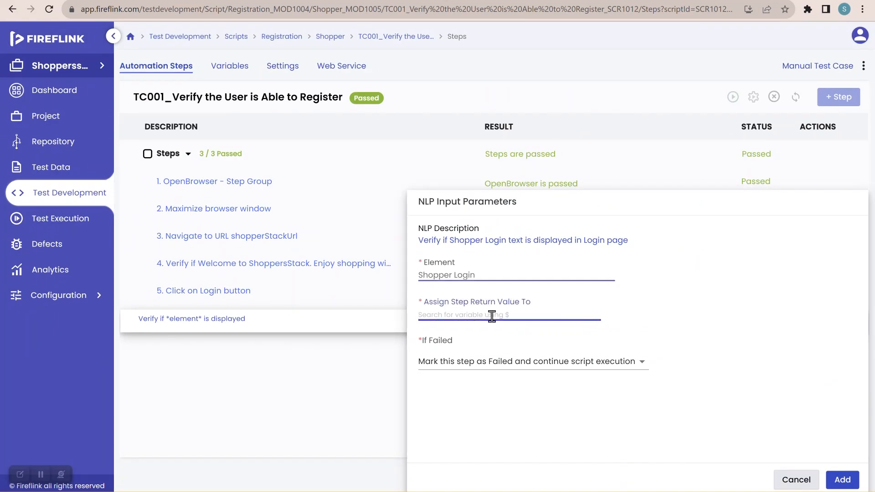
type("$")
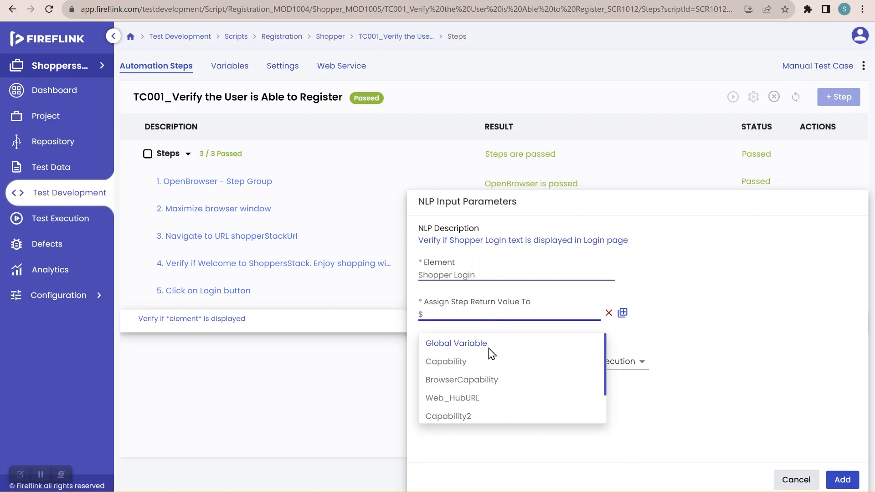
scroll(492, 378, "down", 2)
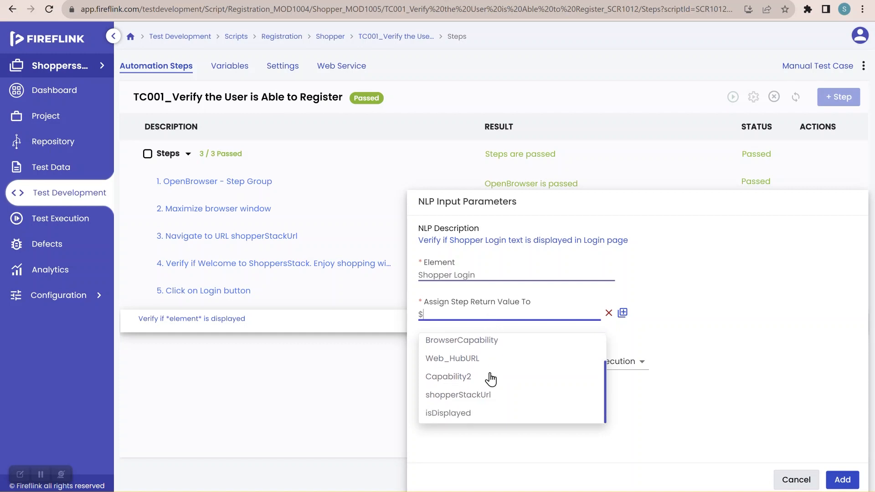
scroll(491, 378, "up", 2)
scroll(491, 379, "down", 2)
left_click(468, 418)
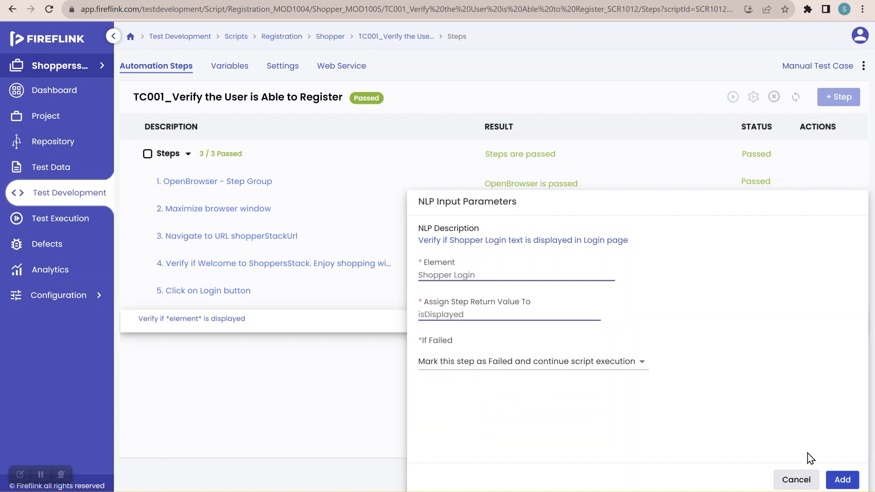
left_click(838, 481)
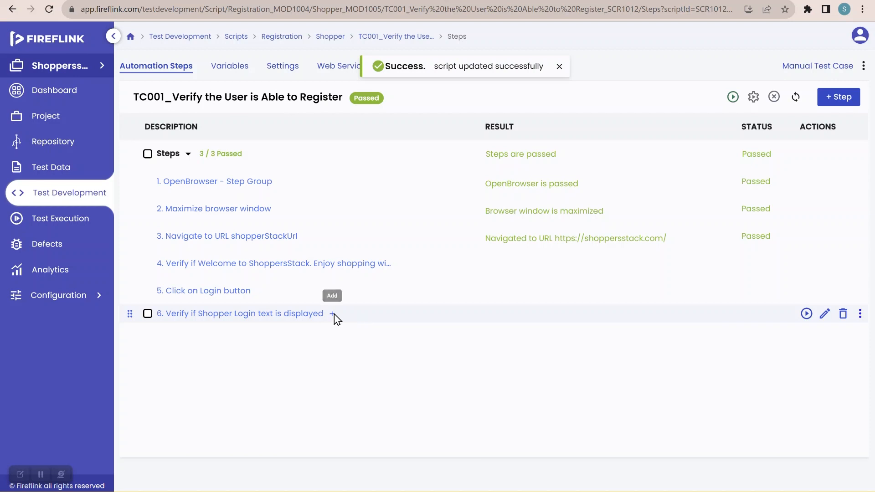
Step: Add a "Click on *element*" NLP step after step 6, using the Create Account button element from the Login page
left_click(332, 314)
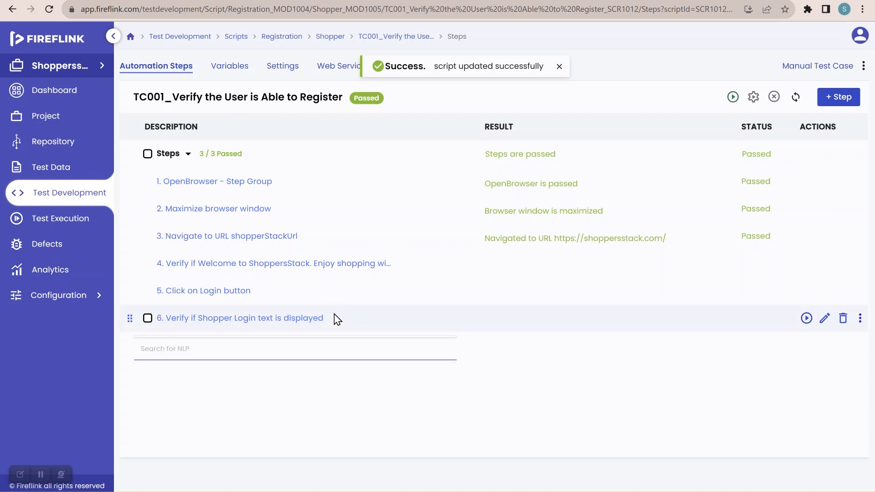
left_click(289, 343)
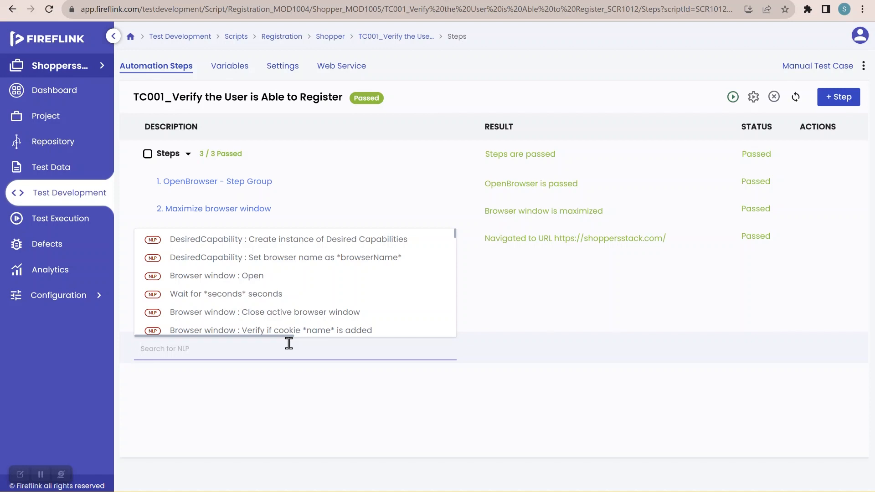
type("click")
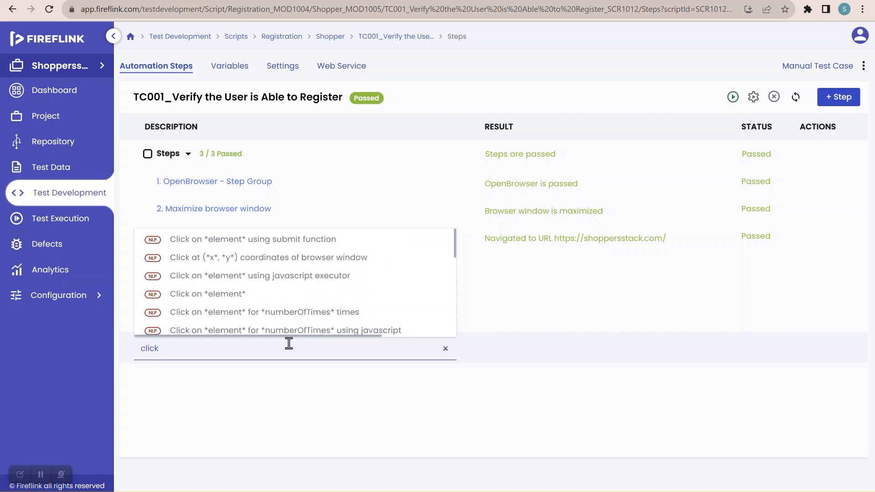
mouse_move(209, 304)
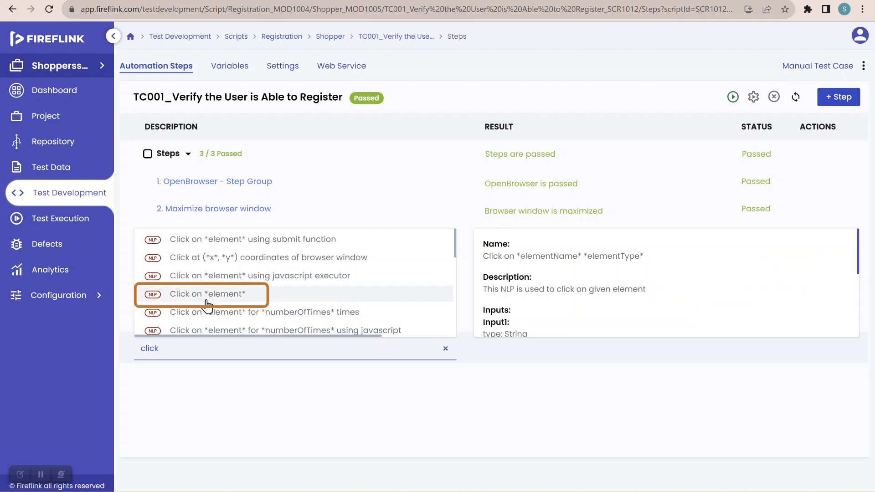
left_click(236, 303)
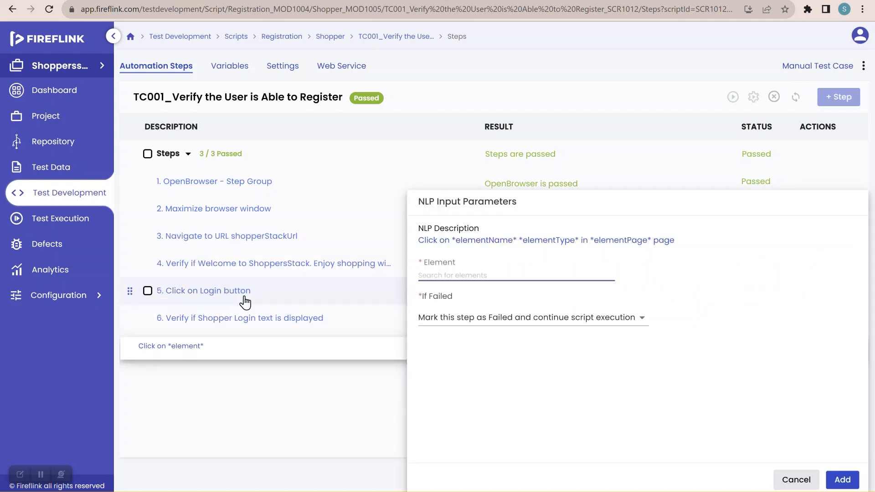
left_click(455, 276)
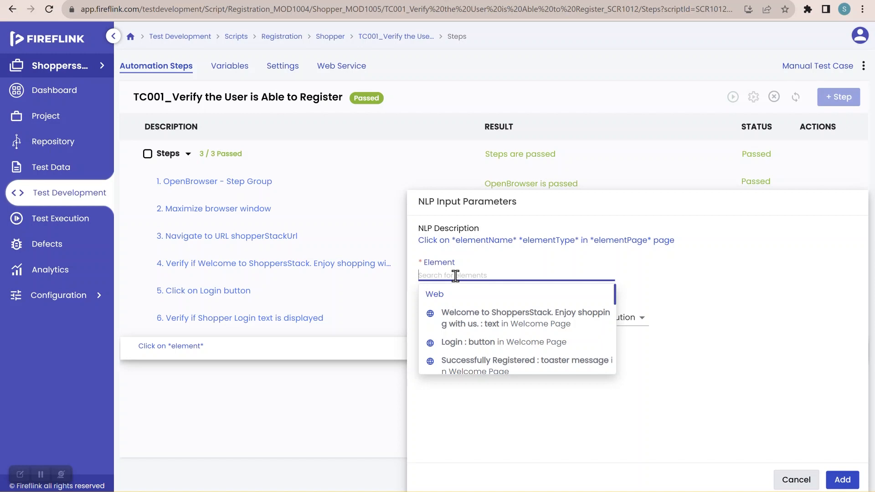
type("crea")
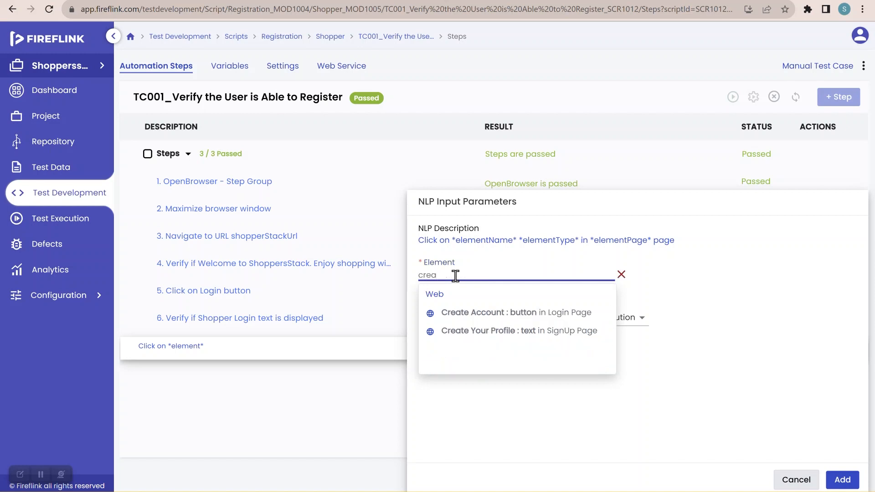
left_click(532, 317)
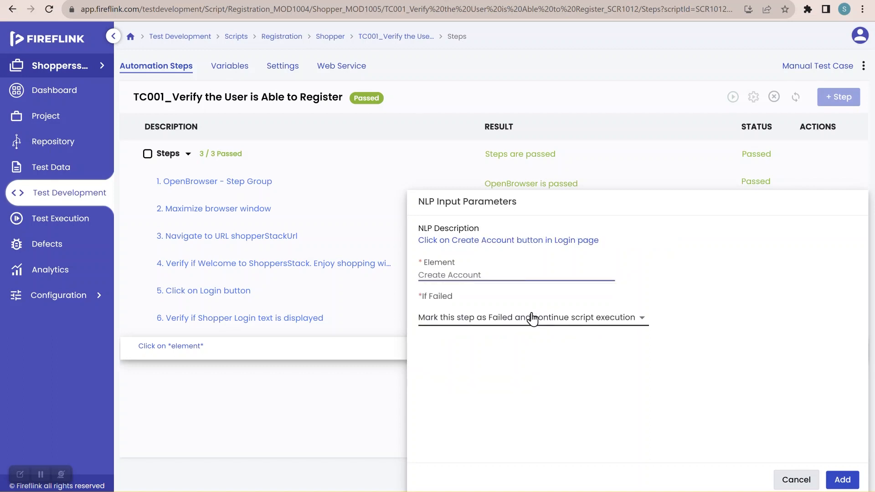
left_click(843, 481)
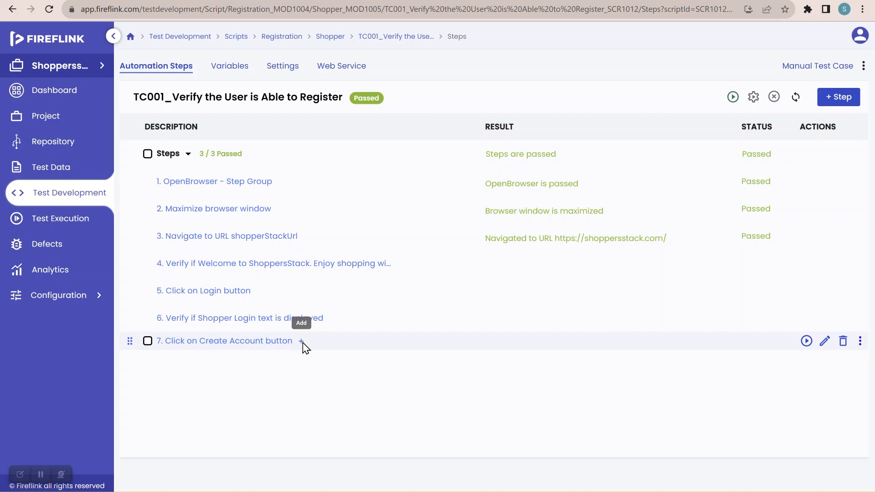
Step: Insert a "Verify if *element* is displayed" NLP after step 7, the Create Account button step
left_click(301, 342)
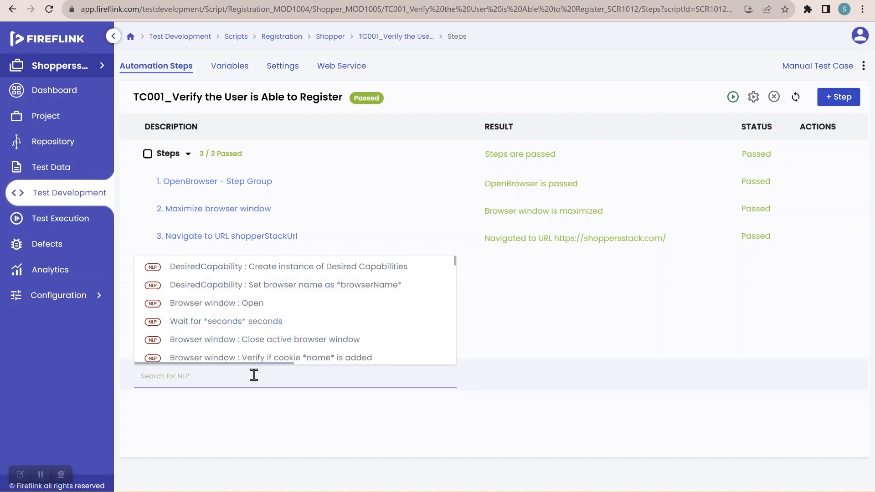
type("display")
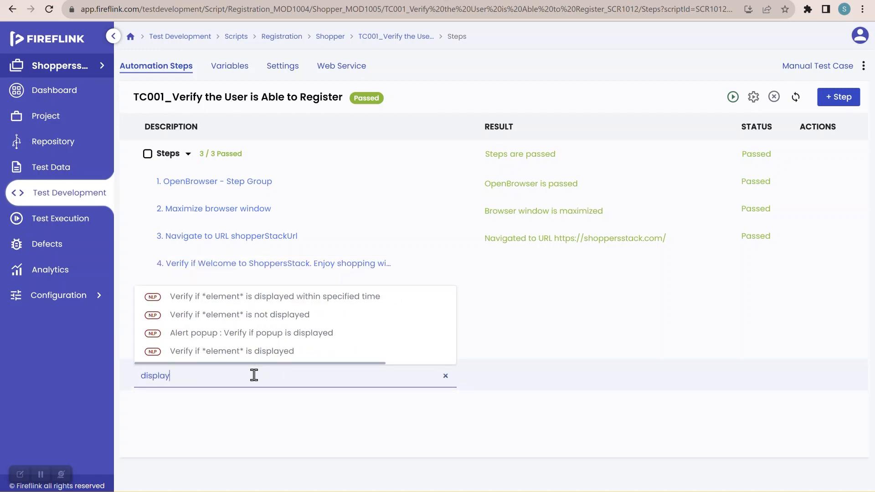
mouse_move(241, 360)
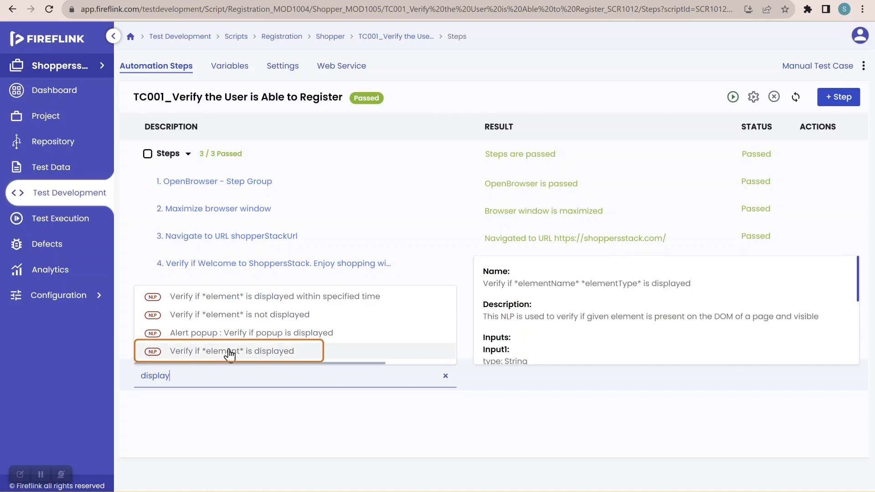
left_click(276, 358)
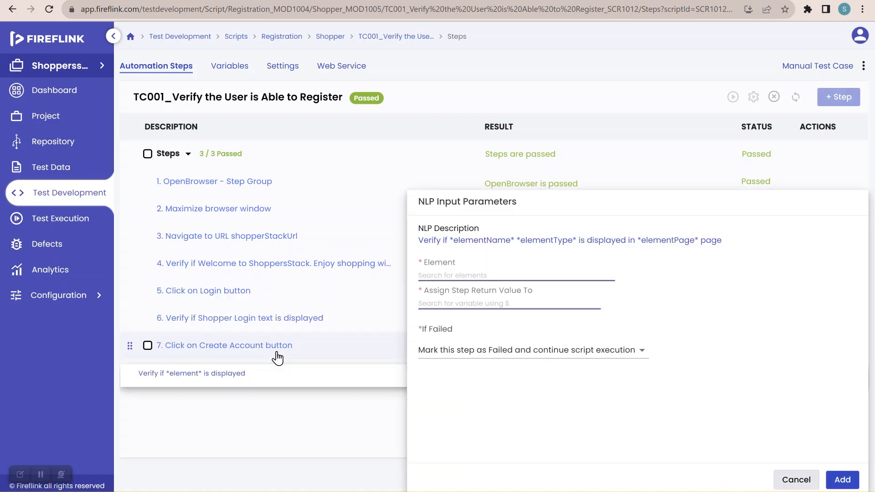
Step: Choose the Create Your Profile text element from the SignUp page as the element to verify
left_click(450, 275)
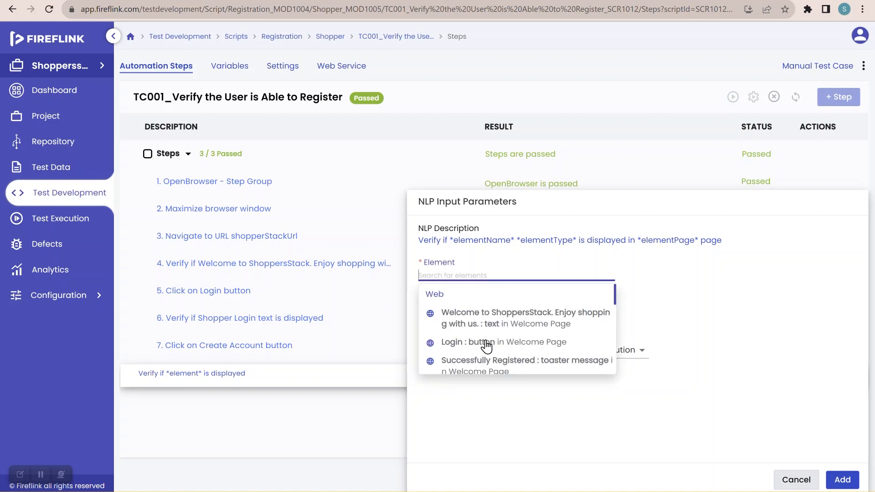
scroll(487, 347, "down", 5)
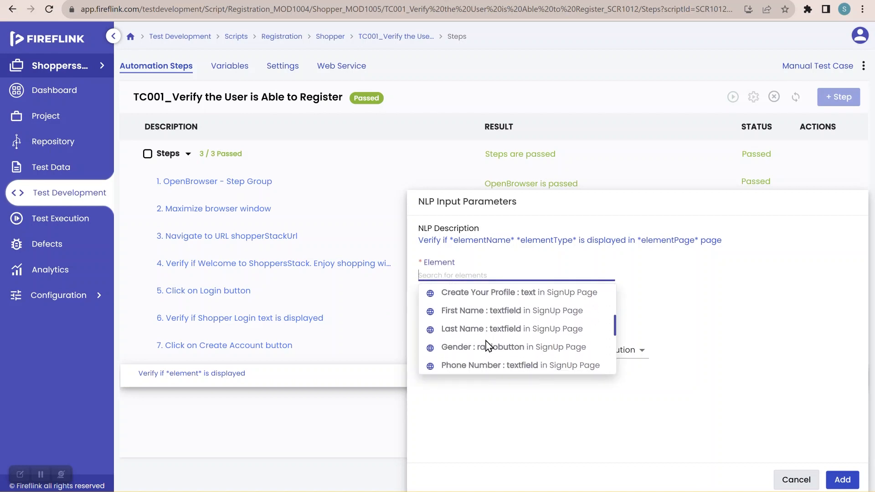
scroll(487, 346, "down", 5)
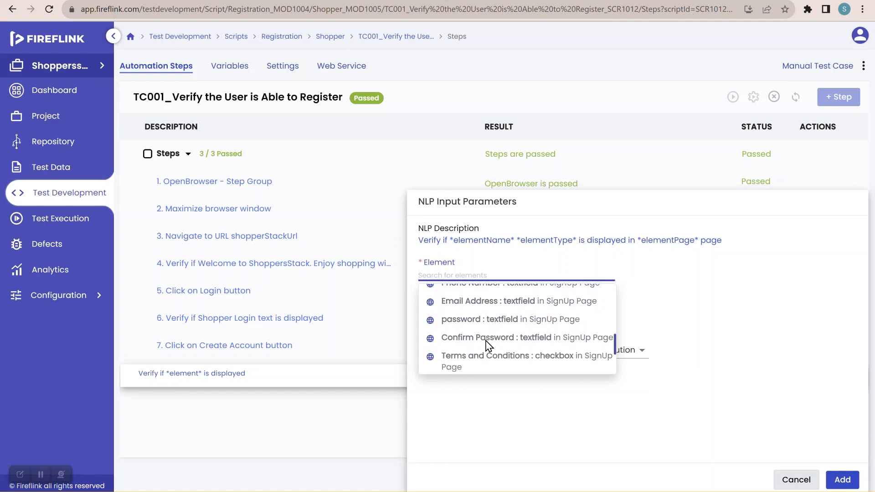
scroll(488, 346, "down", 5)
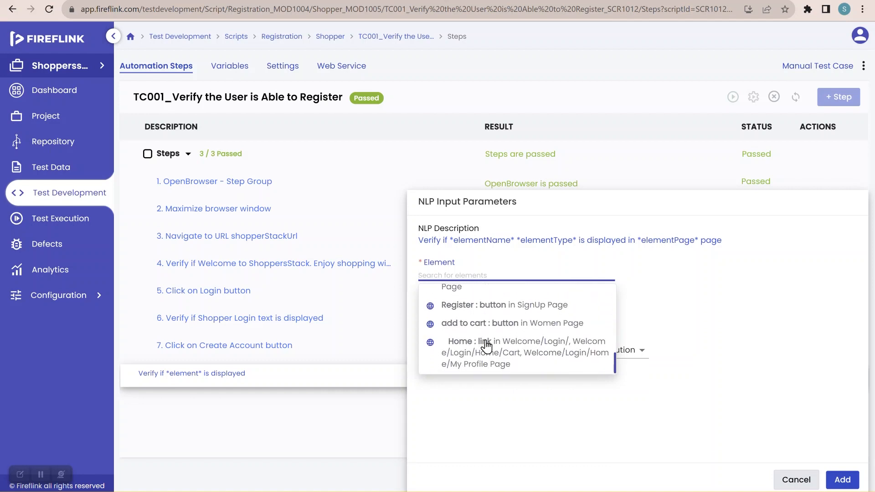
scroll(486, 346, "down", 1)
scroll(487, 346, "up", 8)
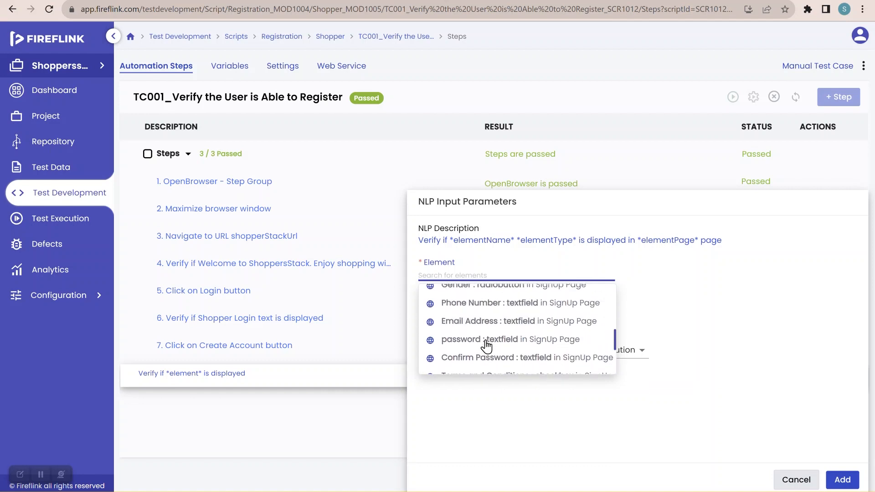
scroll(486, 346, "up", 4)
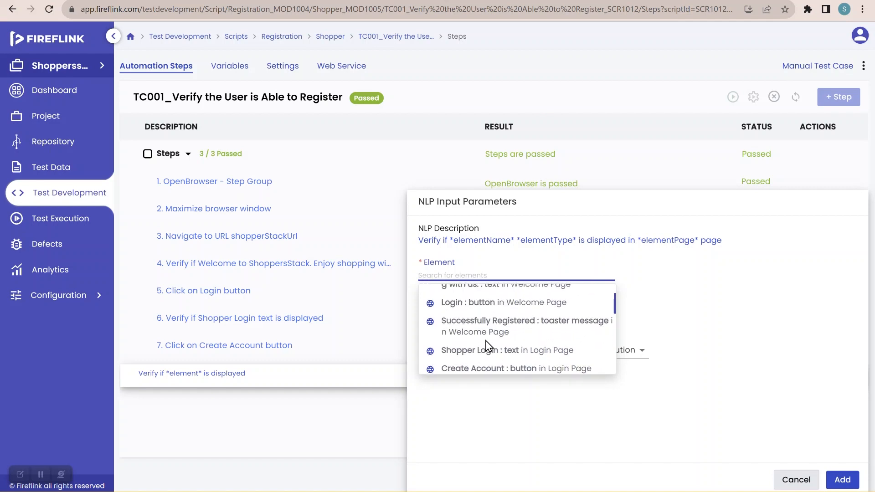
scroll(481, 351, "up", 1)
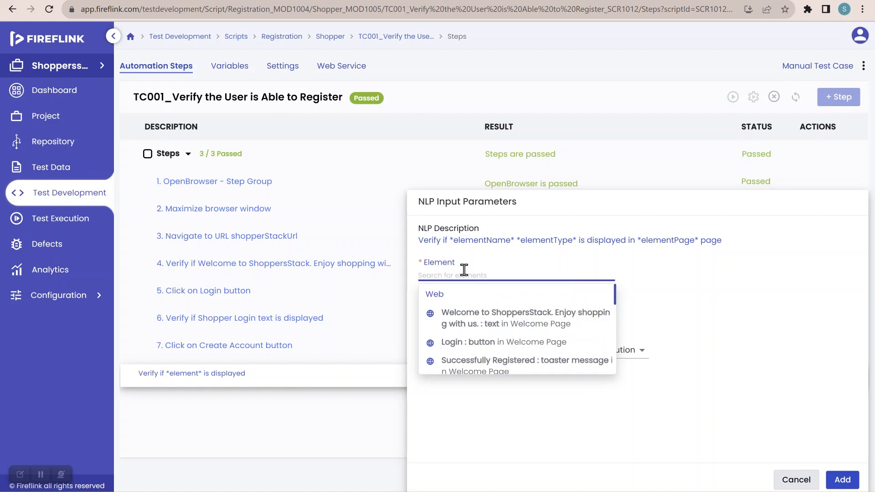
type("create")
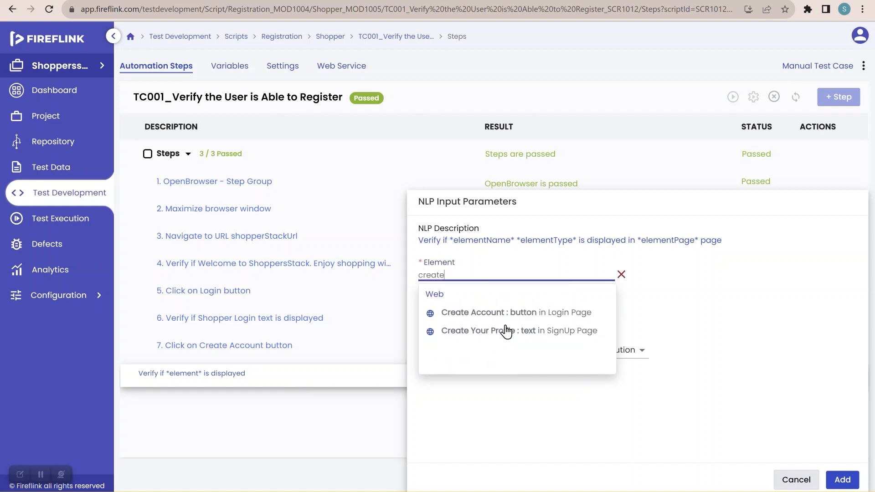
left_click(535, 338)
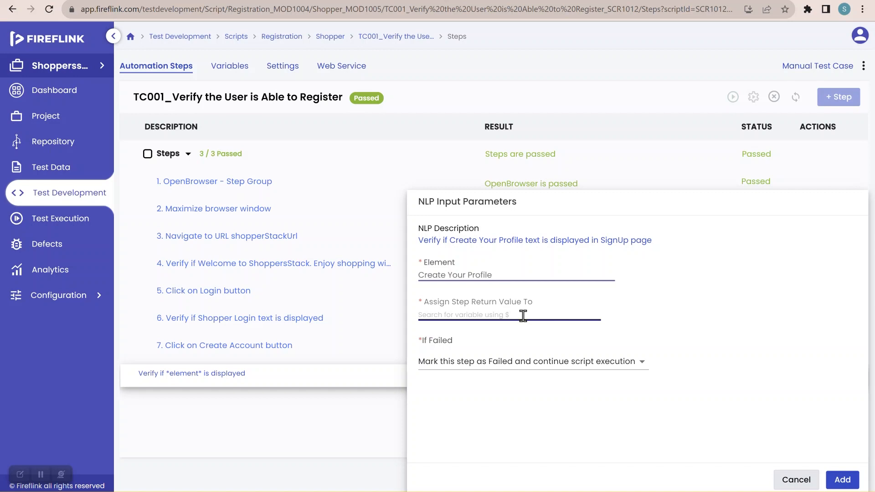
Step: Assign the Create Your Profile verification's return value to the variable isDisplayed and add the step to the script
left_click(524, 316)
type("$")
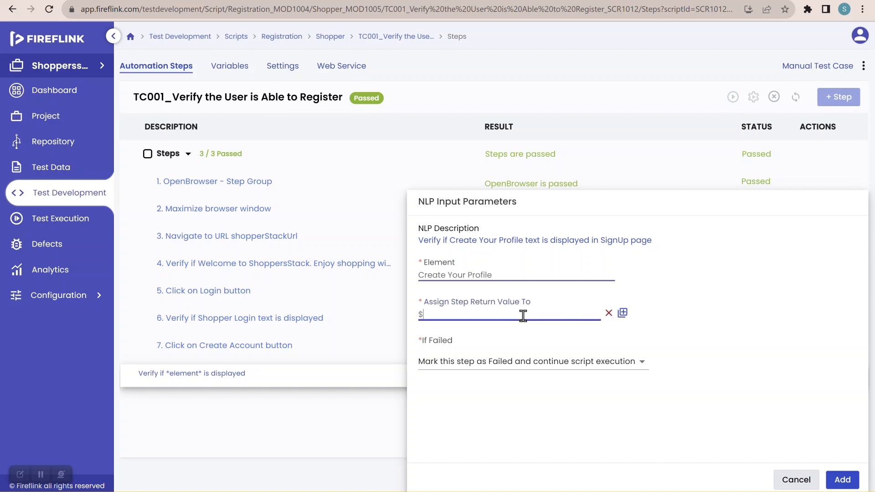
scroll(479, 381, "down", 2)
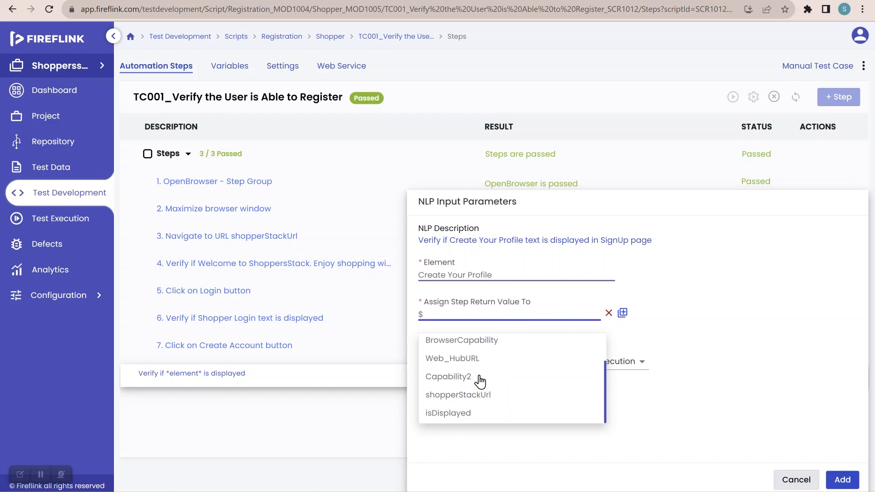
left_click(464, 418)
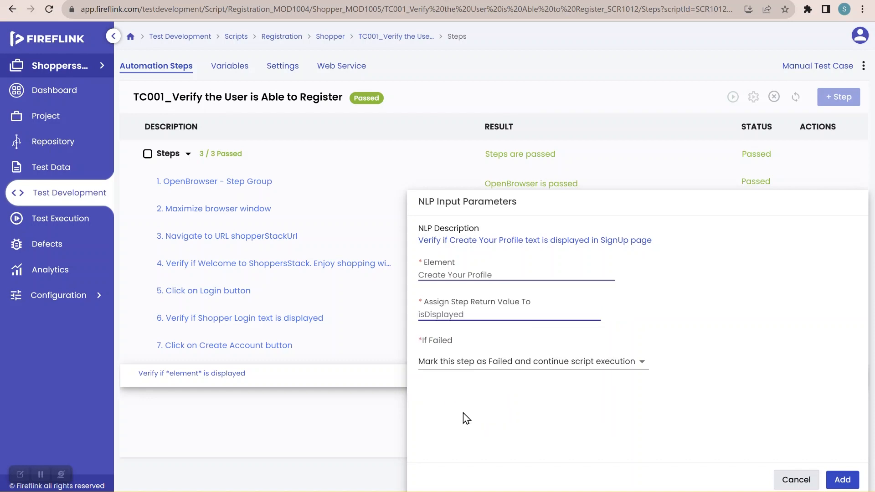
left_click(843, 481)
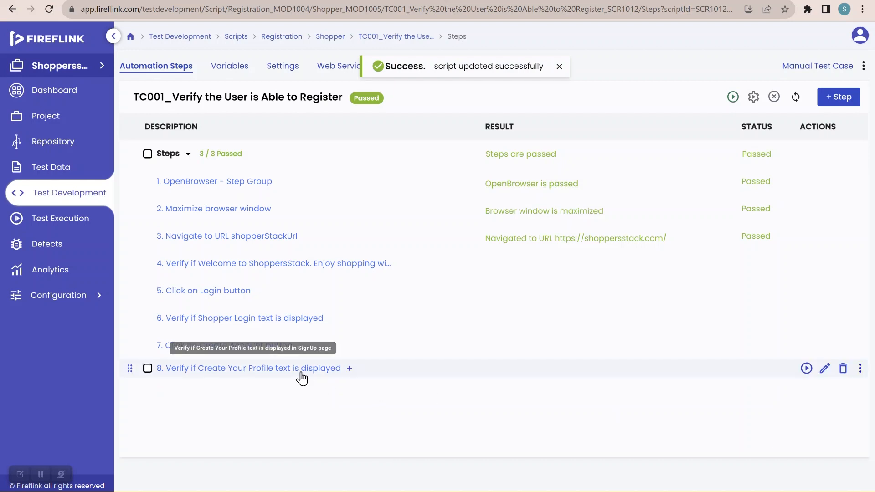
Step: Insert an "Enter *input* into *element*" NLP after step 8 and enter a sample first name as its input
left_click(349, 368)
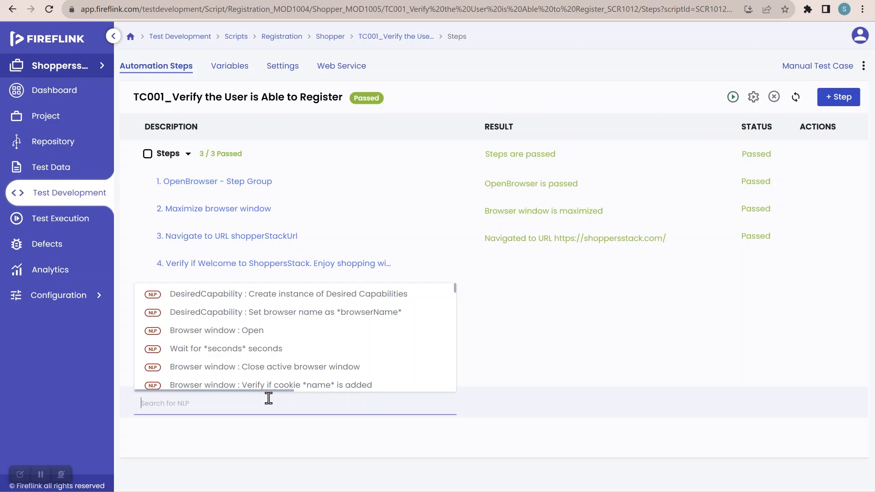
type("enter")
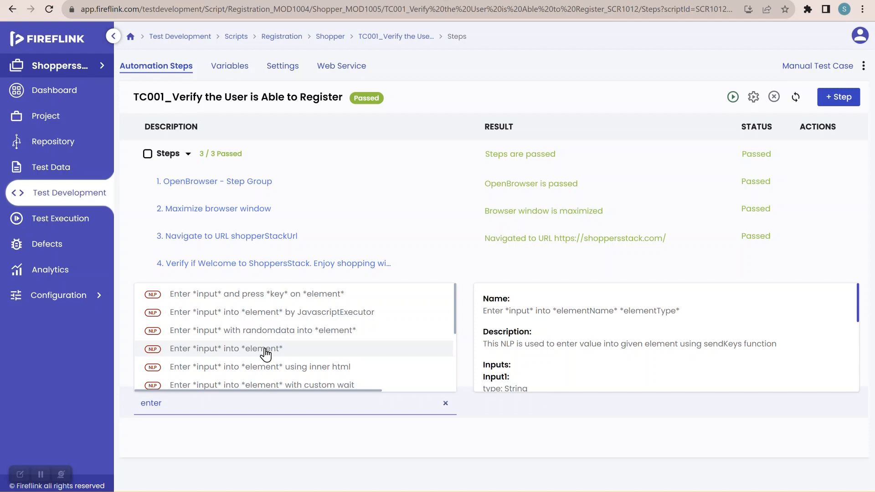
left_click(397, 349)
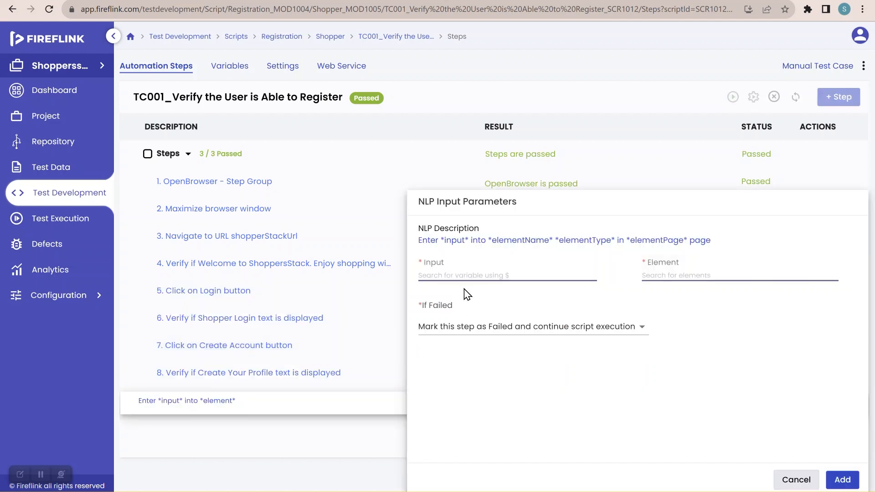
left_click(445, 273)
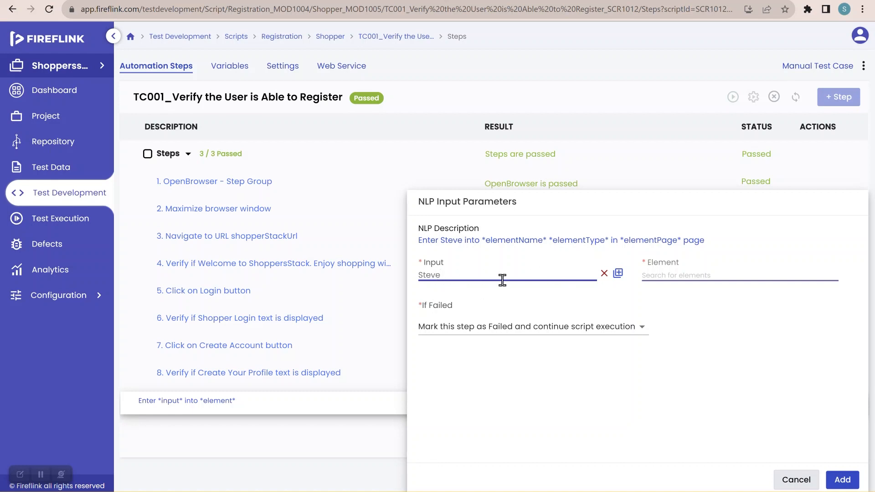
Step: Create a global variable named firstName from the entered input value
left_click(618, 273)
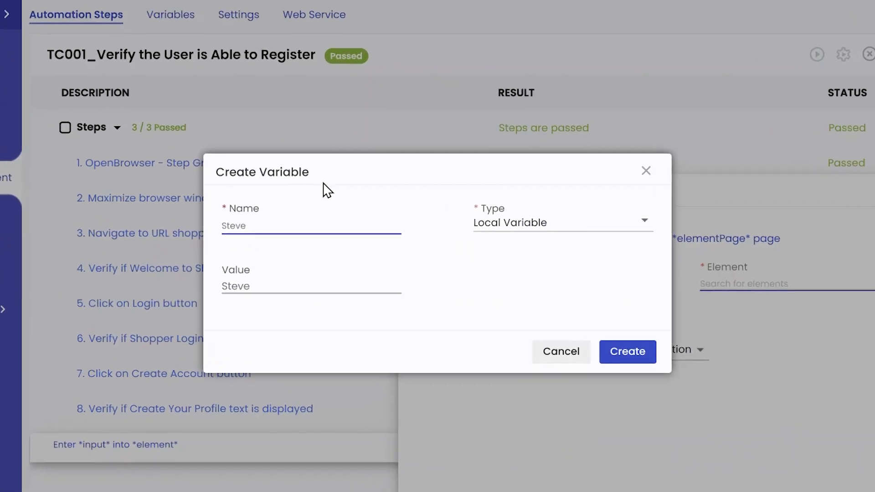
left_click_drag(257, 218, 207, 223)
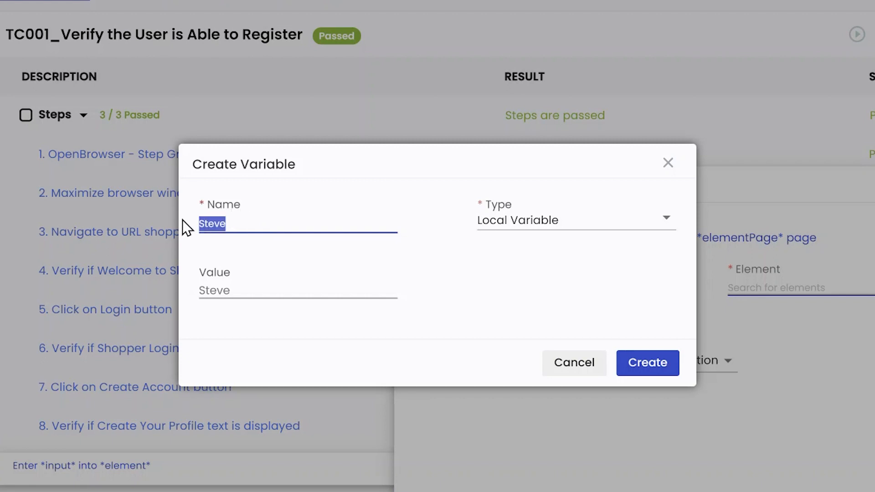
key("BackSpace")
type("firstName")
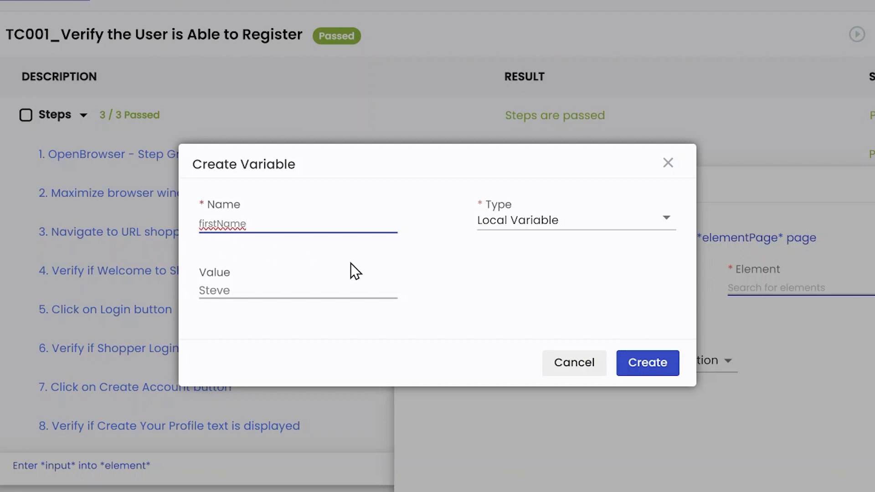
left_click(507, 230)
left_click(521, 282)
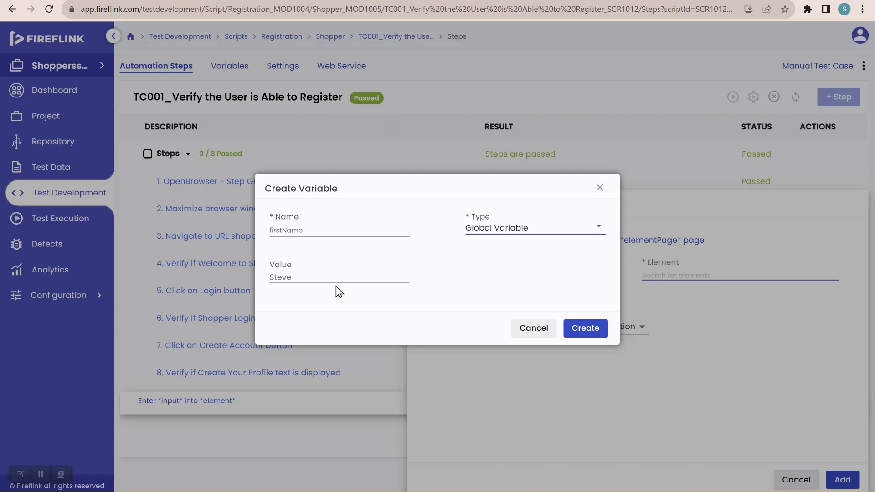
left_click(602, 334)
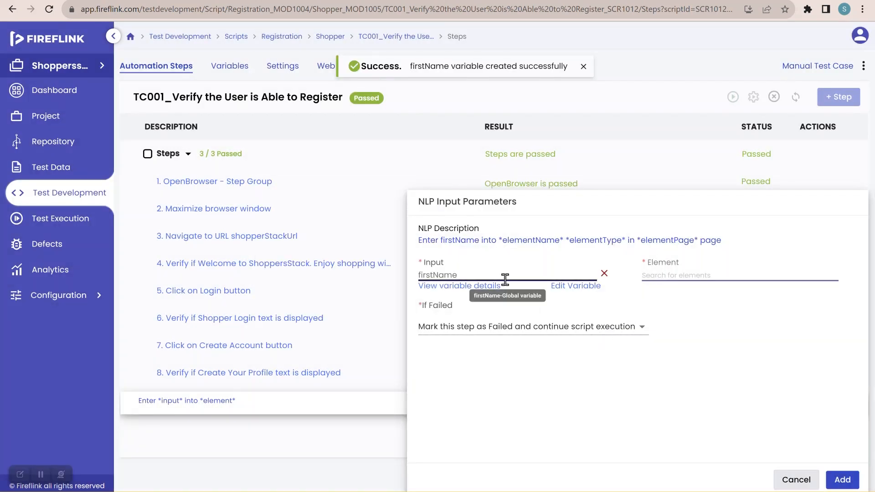
Step: Choose the First Name textfield element from the SignUp page as the input target and add the step to the script
left_click(676, 275)
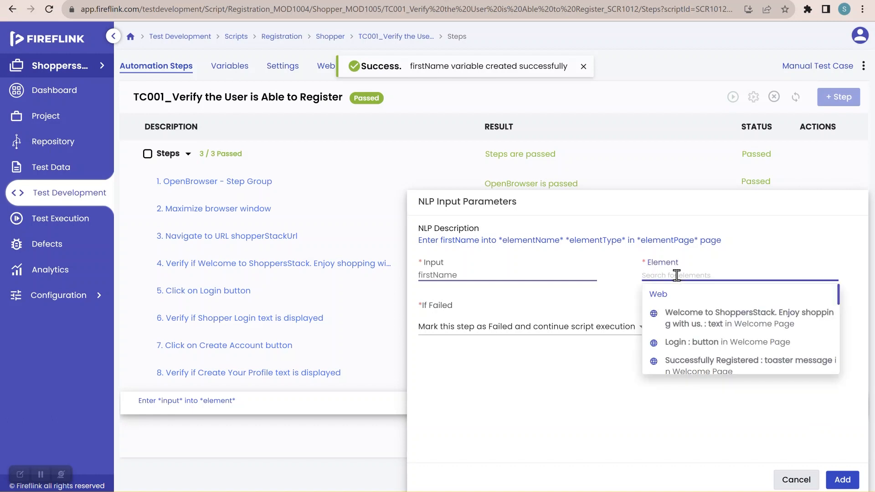
type("fir")
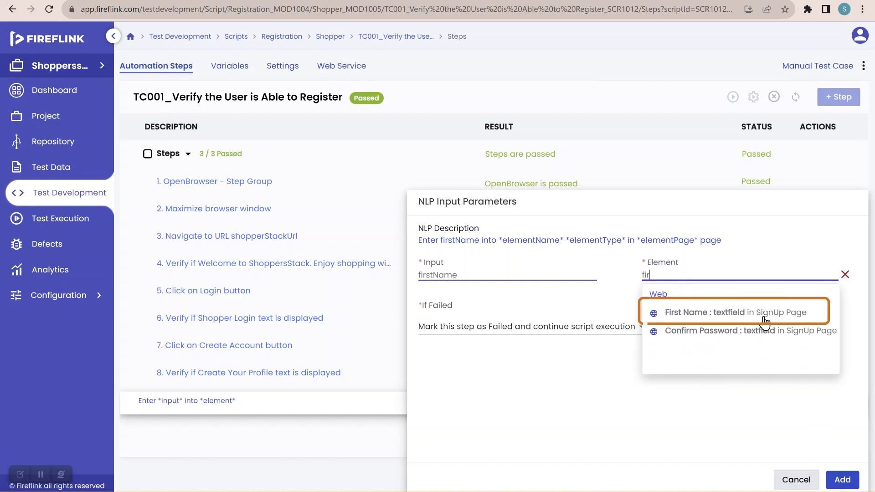
left_click(764, 318)
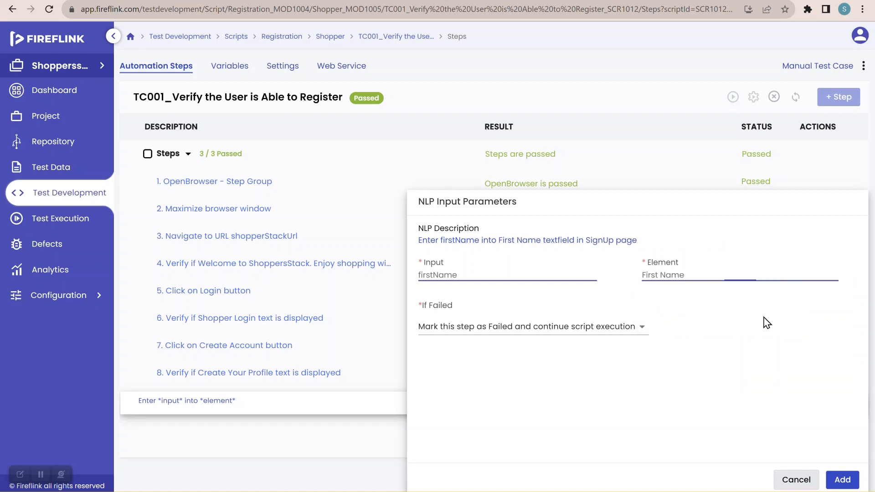
left_click(842, 480)
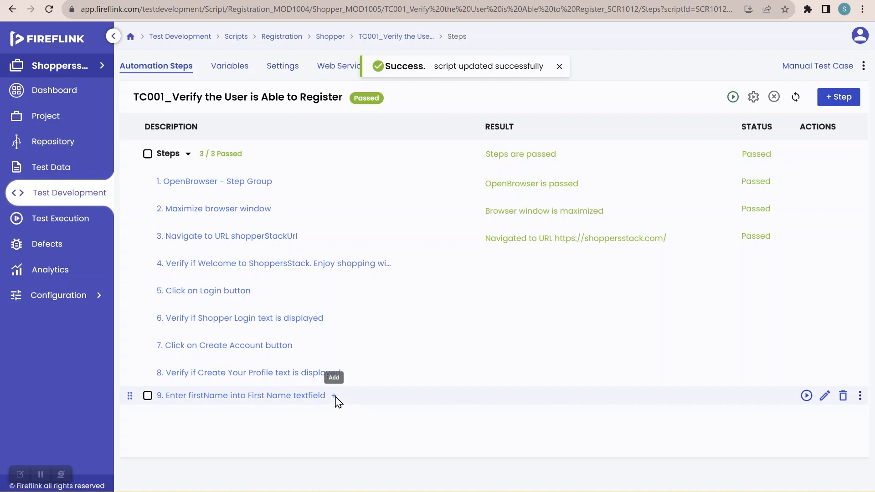
Step: Insert an "Enter *input* into *element*" NLP after step 9 and enter a sample last name as its input
left_click(334, 396)
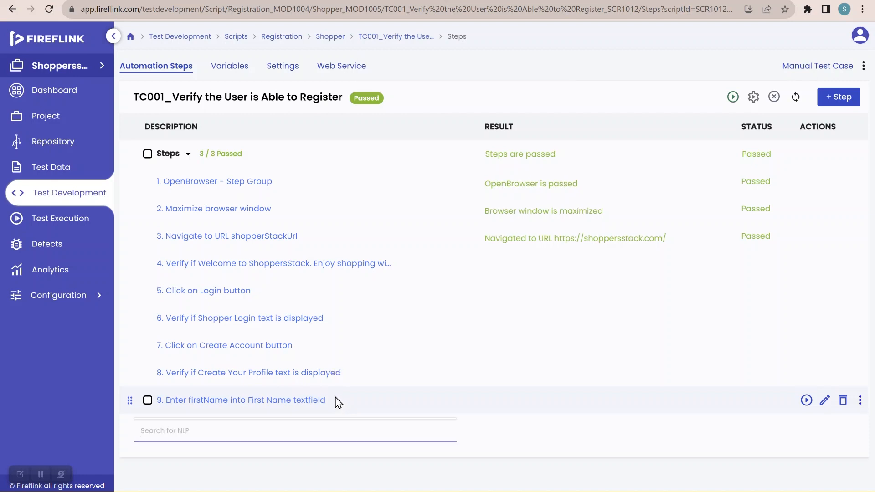
left_click(274, 429)
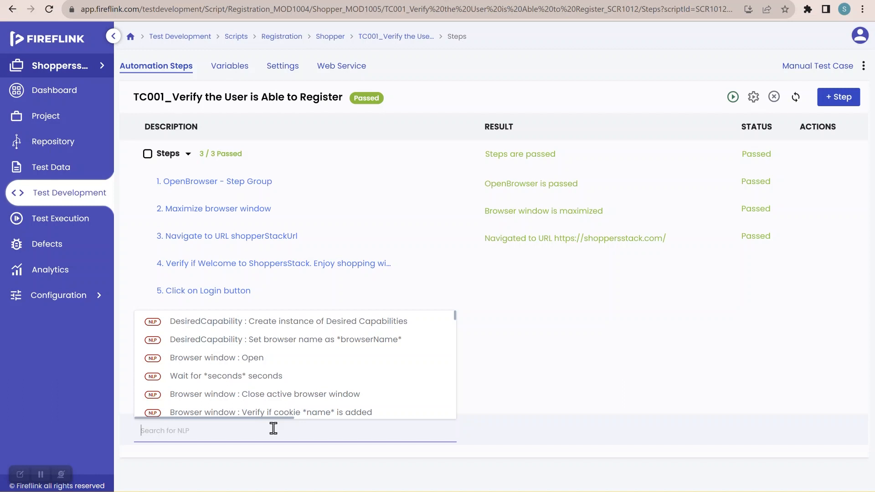
type("enter")
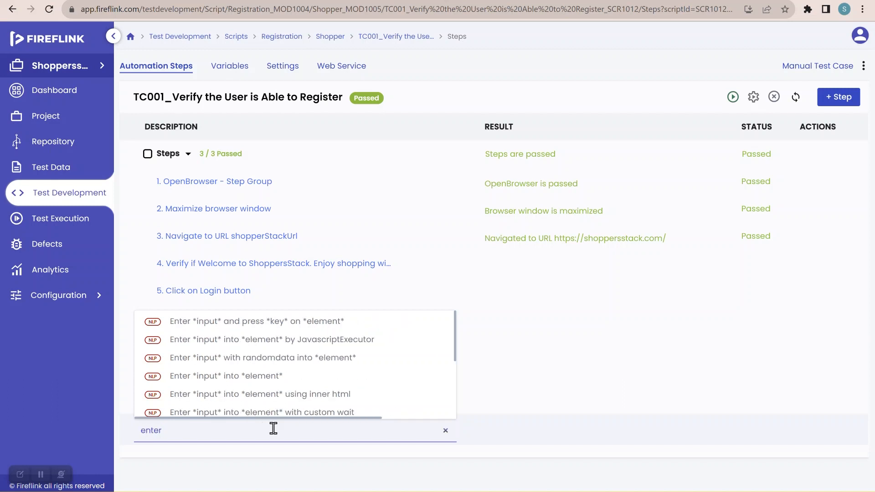
left_click(252, 378)
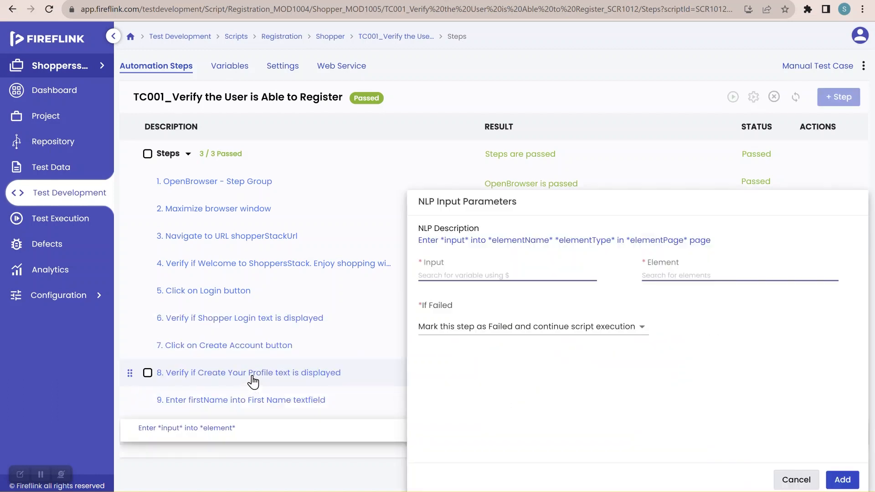
left_click(477, 270)
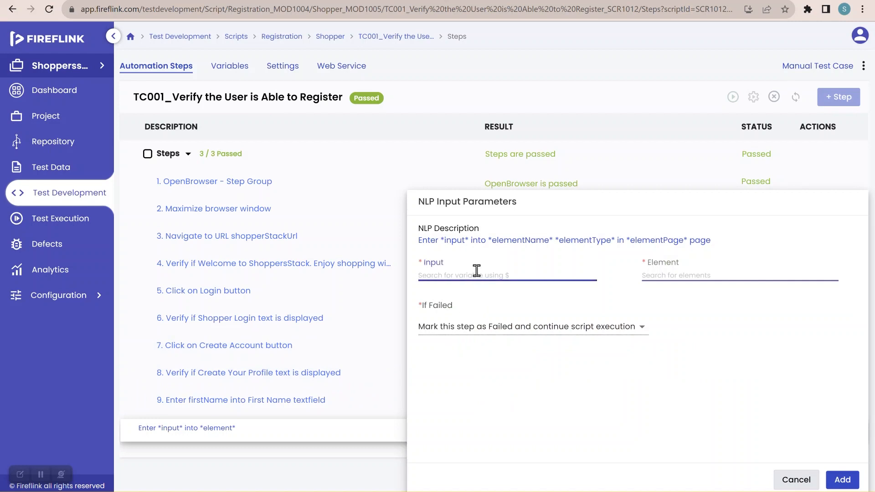
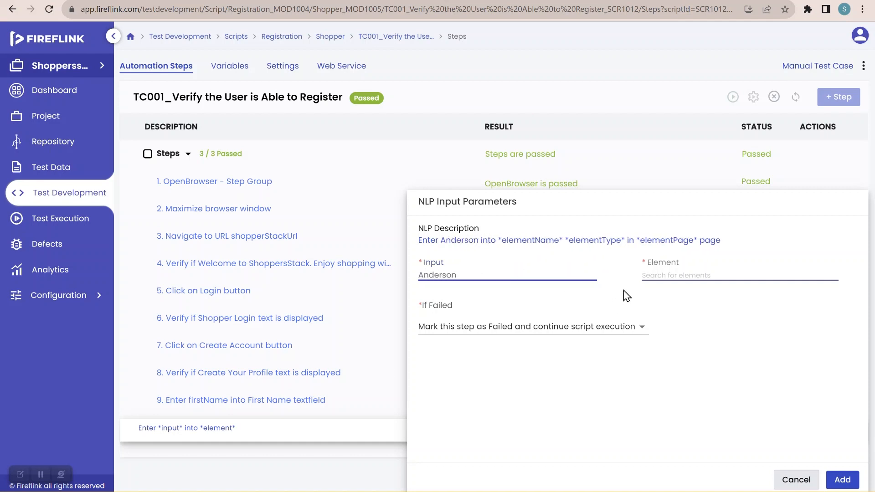
Step: Create a global variable named lastName from the entered input value
left_click(617, 274)
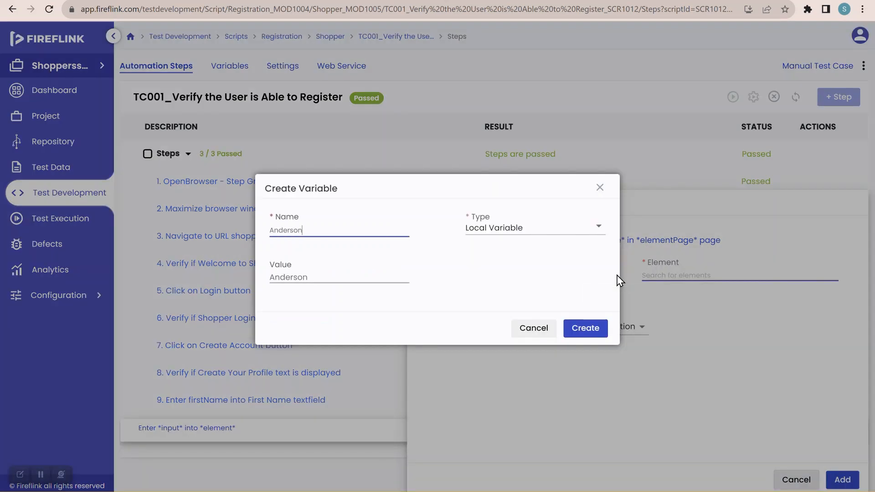
left_click_drag(311, 229, 237, 231)
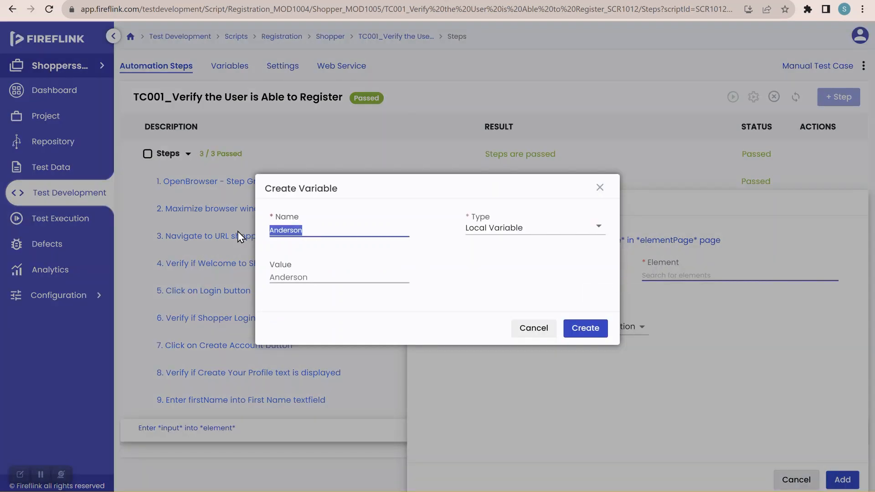
type("lastName")
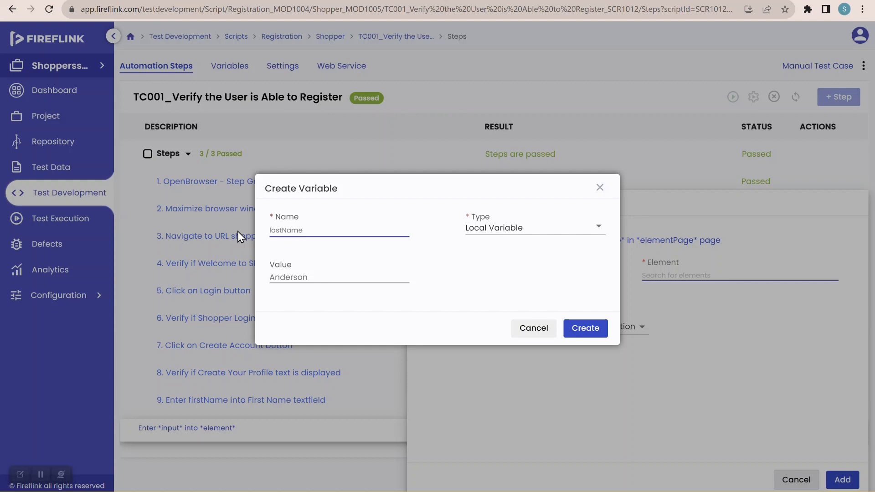
left_click(488, 229)
left_click(499, 268)
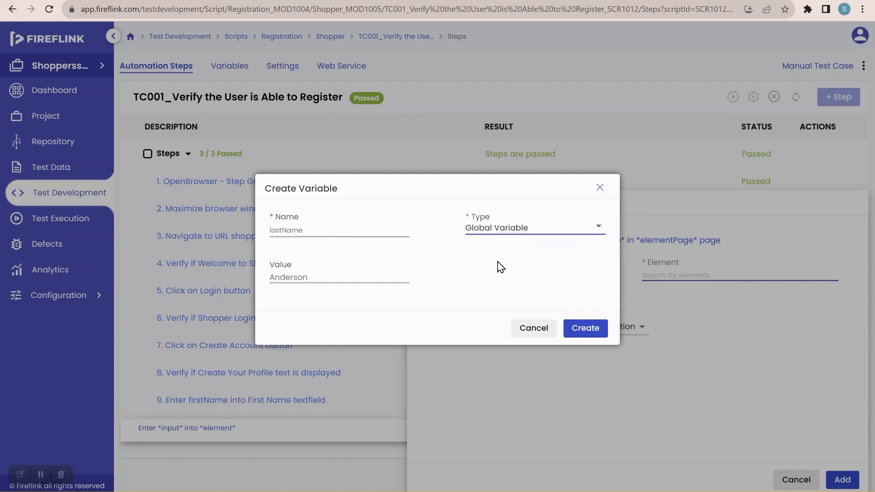
left_click(579, 329)
Step: Choose the Last Name textfield element from the SignUp page as the input target and add the step to the script
mouse_move(470, 288)
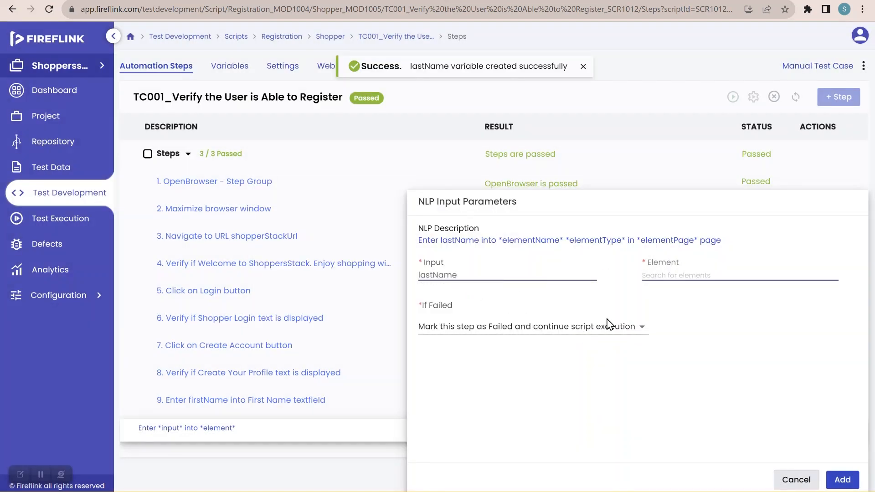
left_click(691, 274)
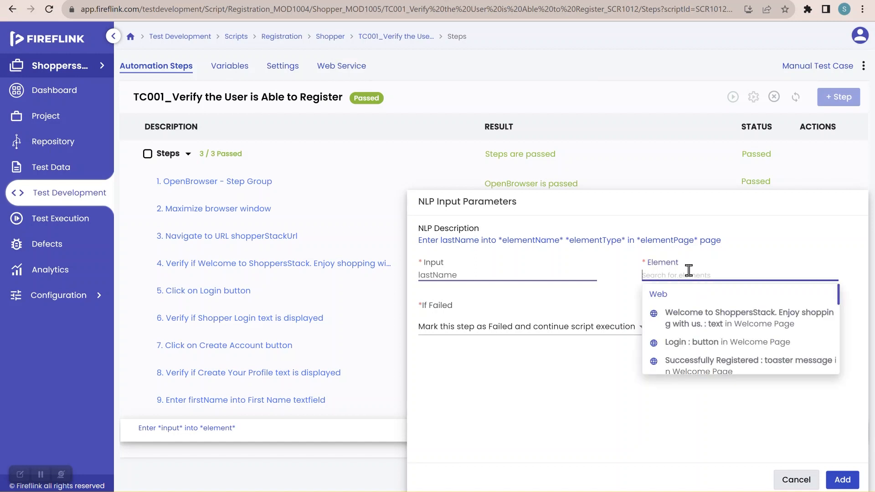
type("las")
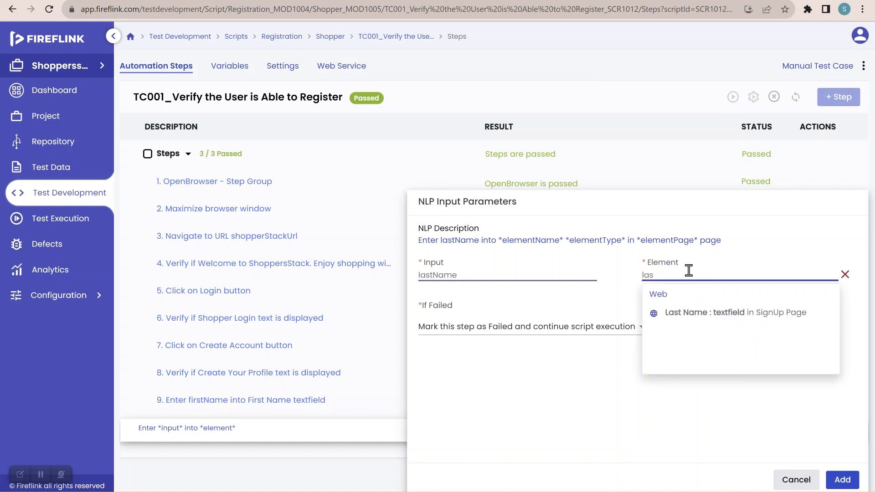
left_click(699, 313)
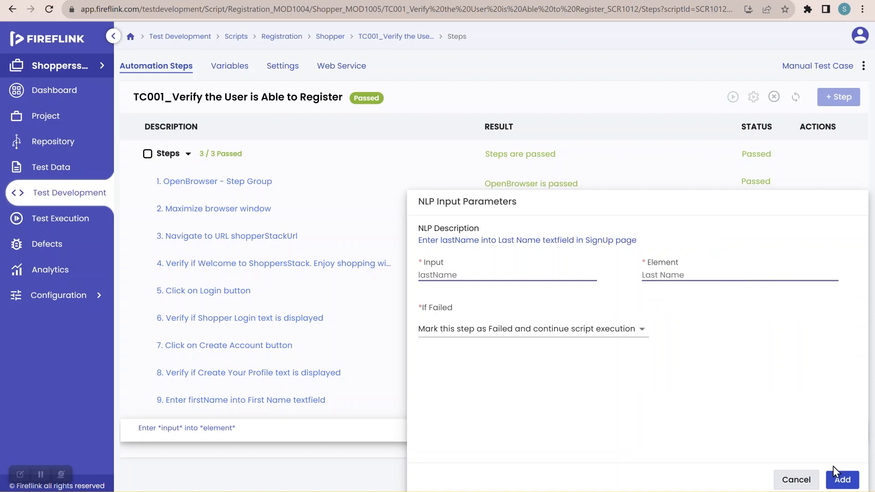
left_click(840, 481)
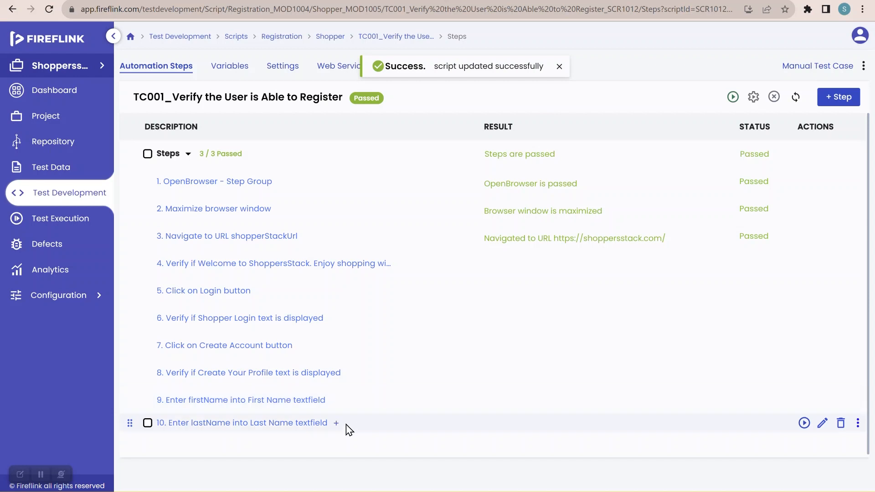
left_click(337, 424)
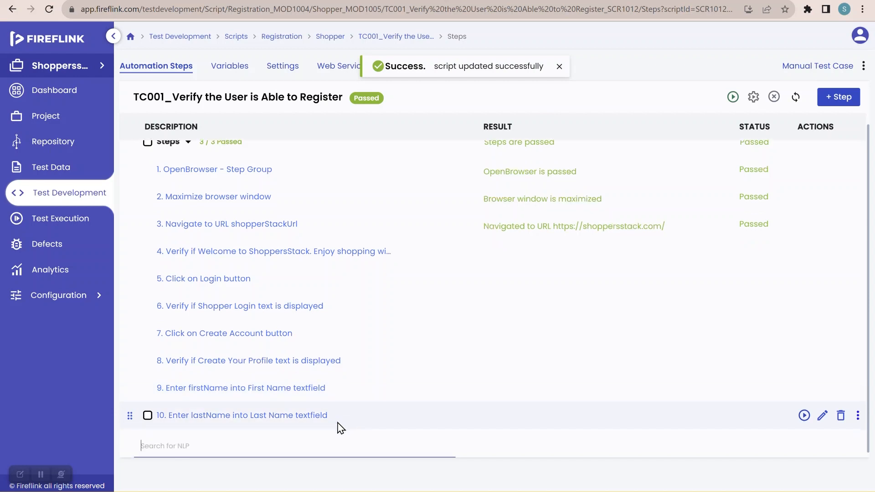
left_click(281, 440)
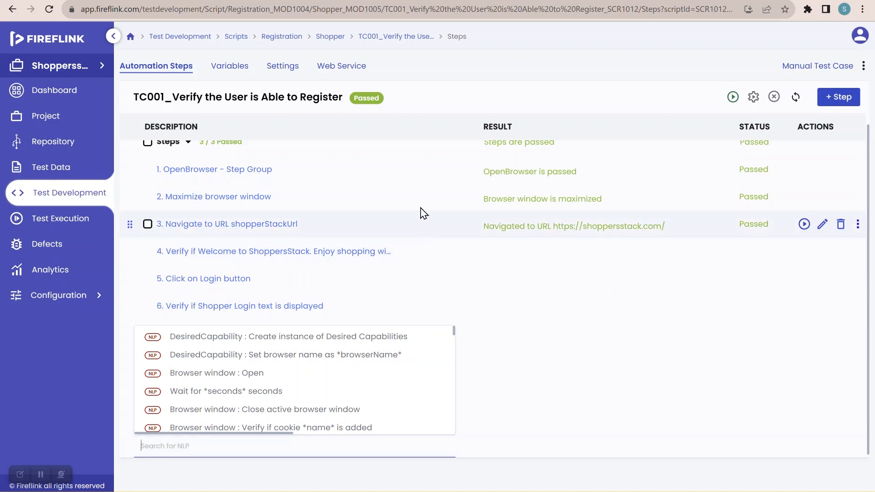
left_click(412, 135)
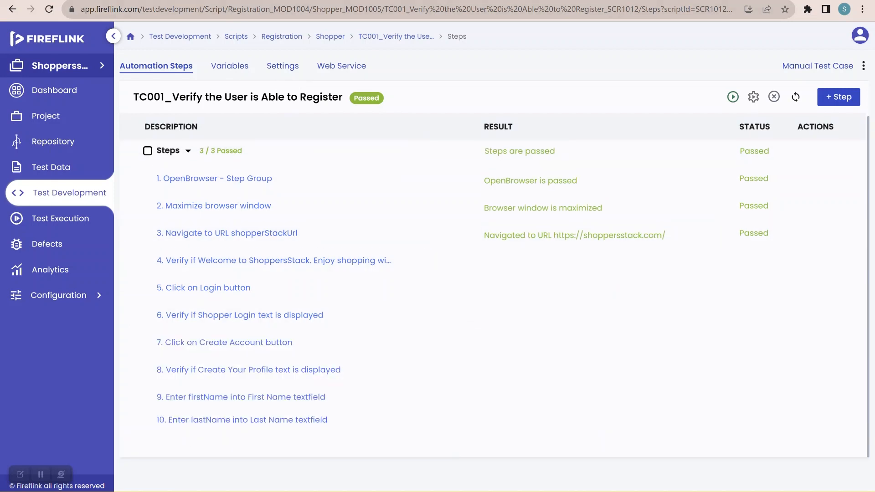
Step: Switch to the ShoppersStack site, open its Create Account form, select the Male gender option, and return to the FireFlink script
key("ctrl+Tab")
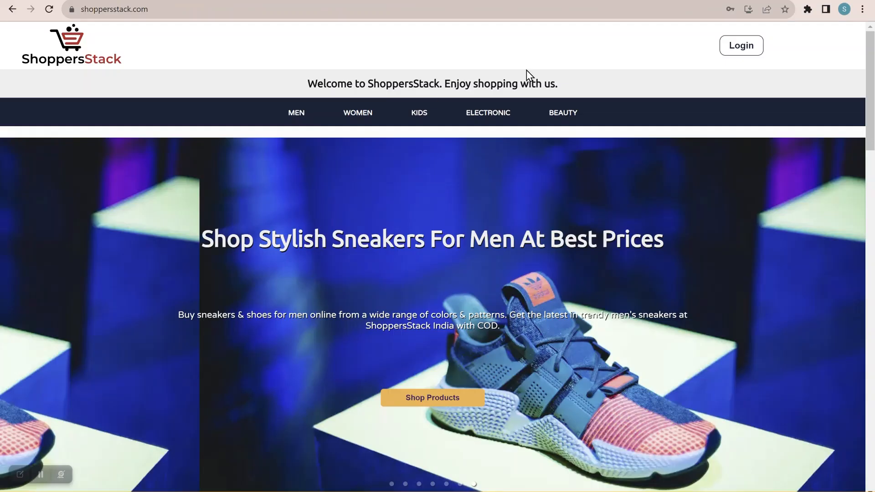
left_click(744, 52)
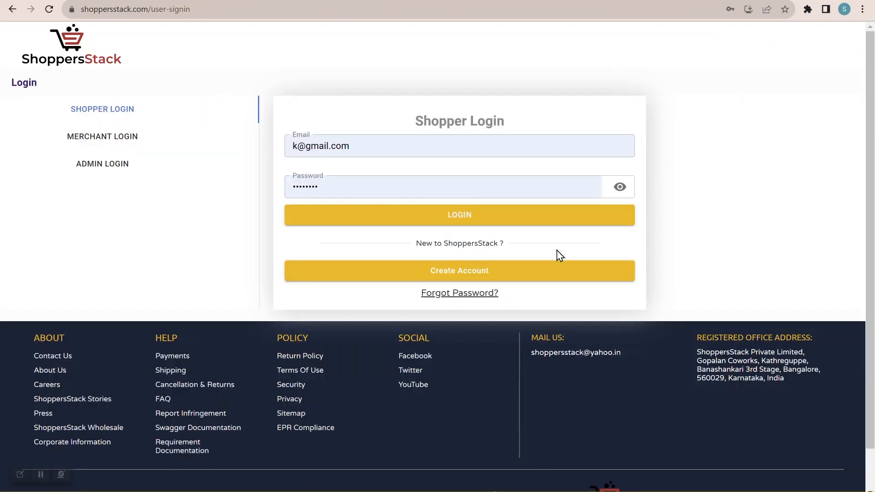
left_click(497, 277)
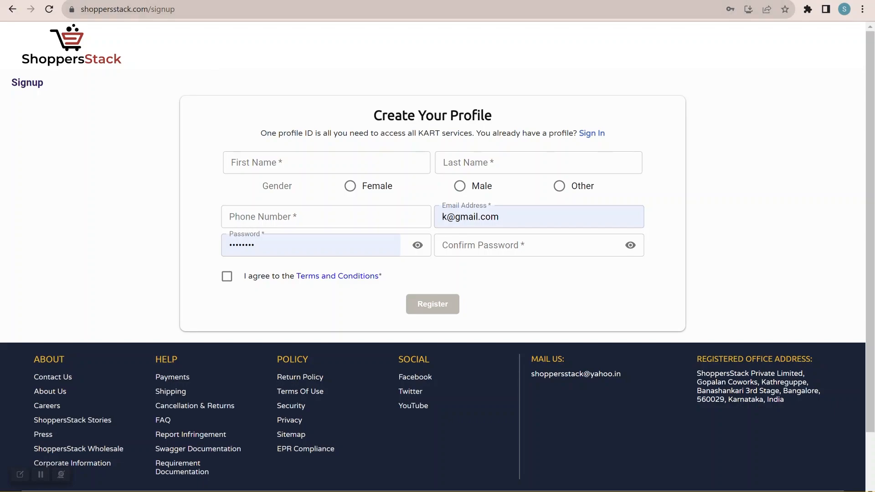
left_click(137, 1)
left_click(487, 192)
left_click(69, 1)
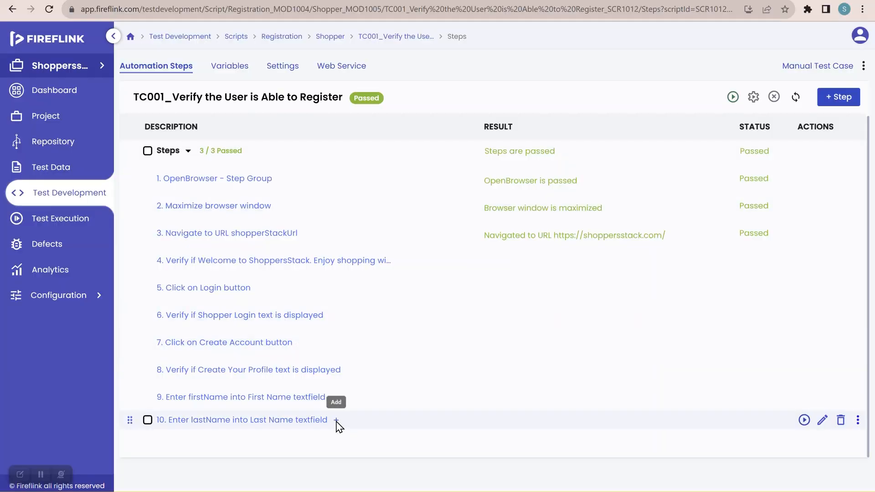
Step: Insert a "Click on *element*" NLP after step 10 and choose the Gender radiobutton element from the SignUp page
left_click(336, 420)
type("click")
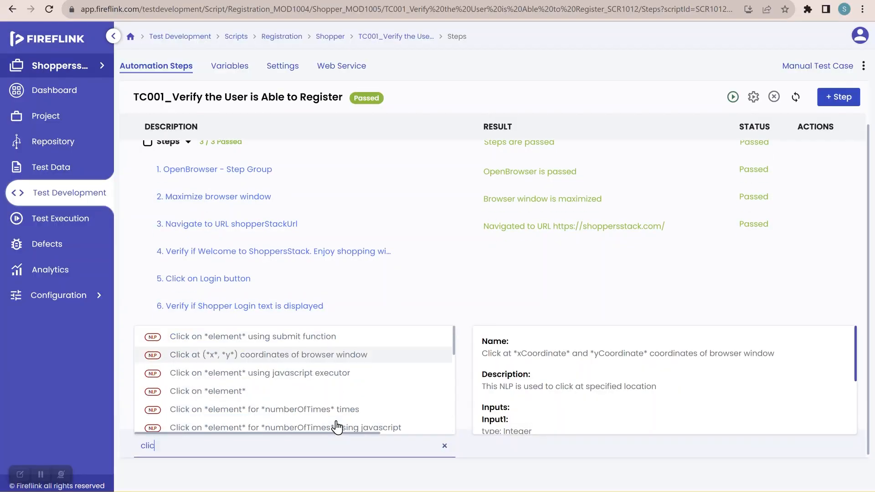
left_click(291, 393)
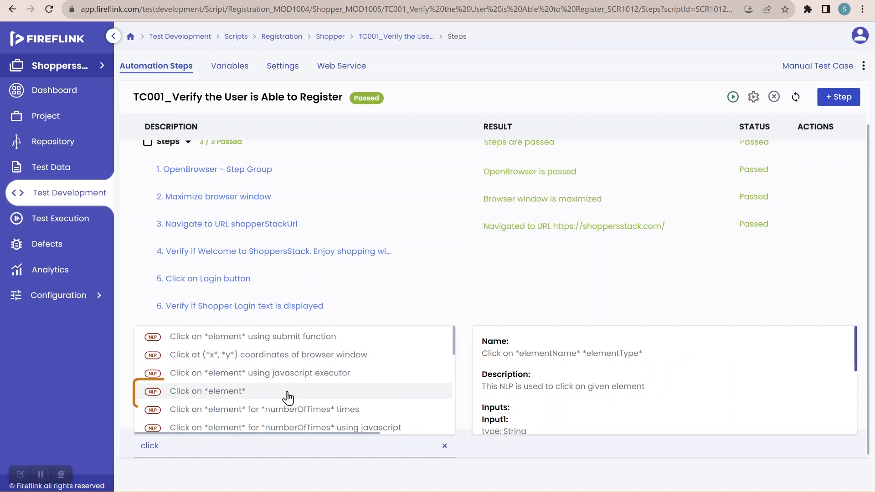
left_click(471, 274)
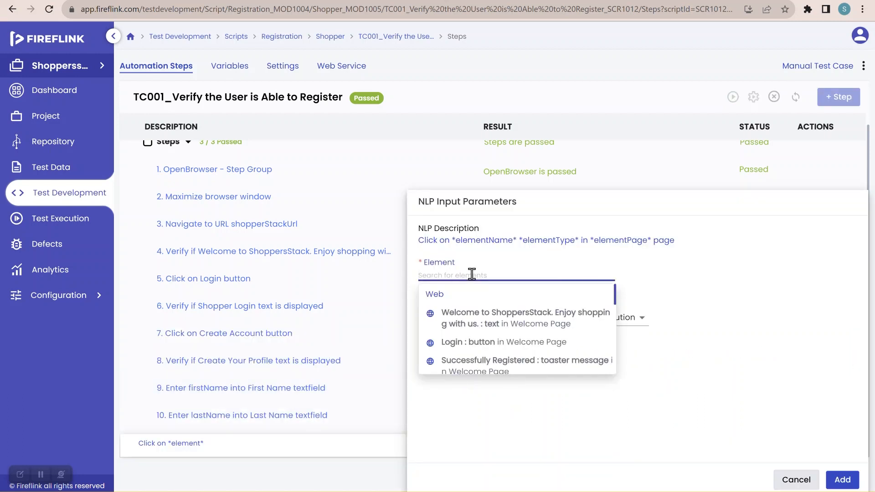
type("gen")
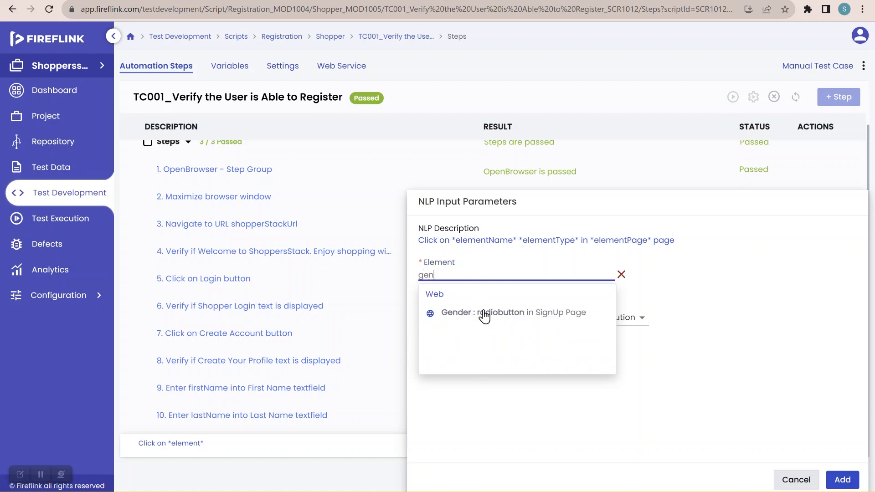
left_click(485, 315)
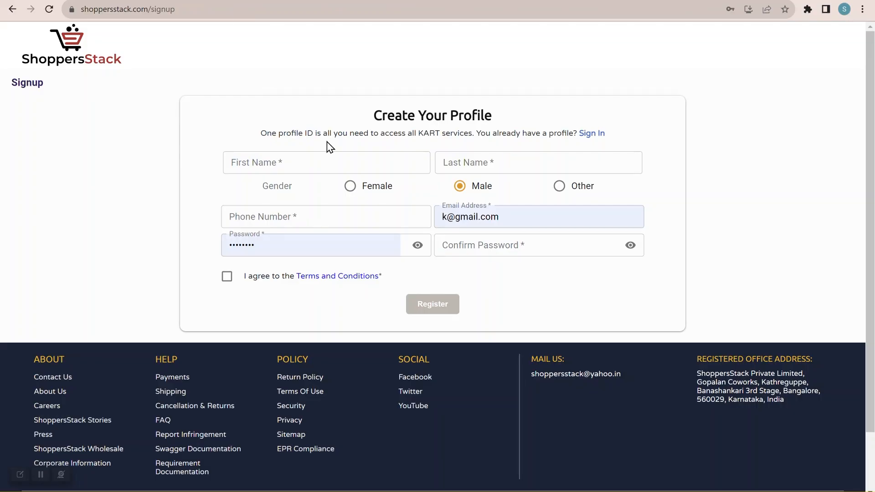
Step: Inspect the Male gender label on the ShoppersStack sign-up form and copy its text from the page's HTML
right_click(482, 189)
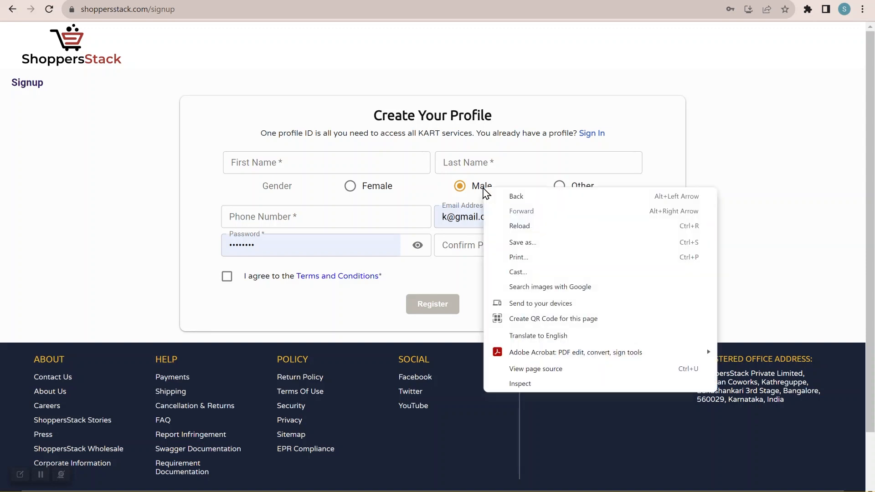
left_click(534, 383)
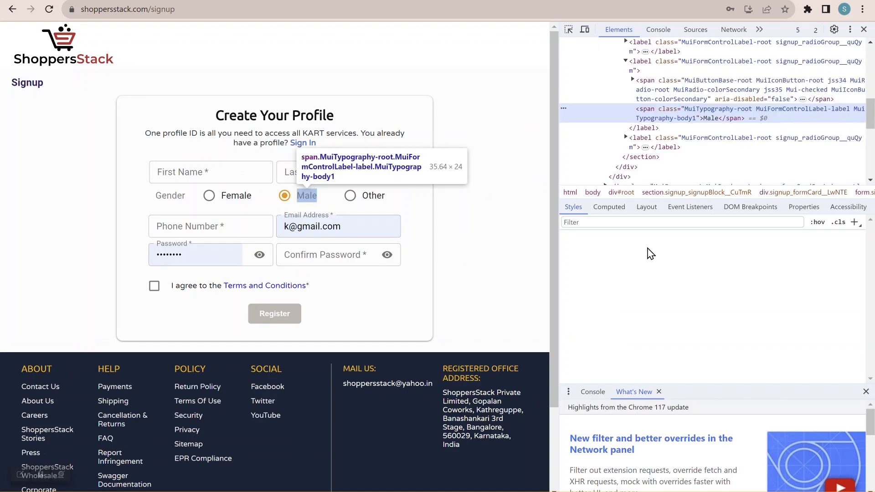
double_click(709, 119)
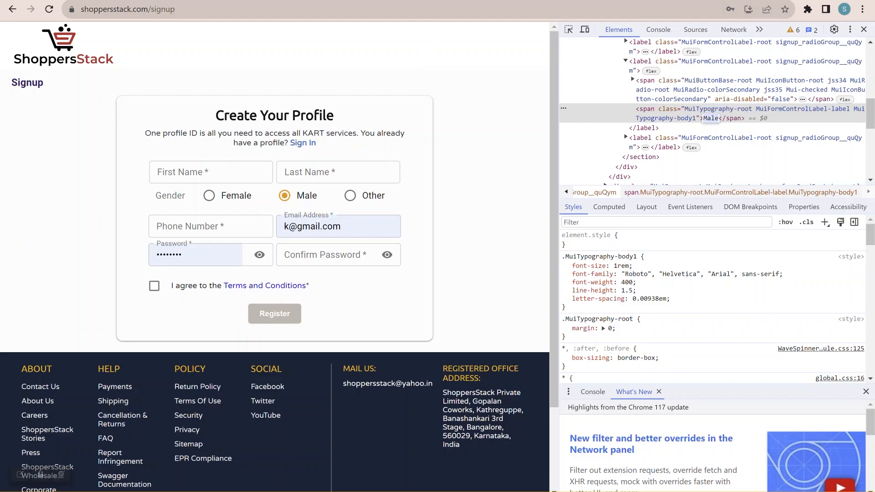
Step: Return to FireFlink, set the Gender xpath's dynamic value to Male, and add the step to the script
key("ctrl+Tab")
left_click(615, 435)
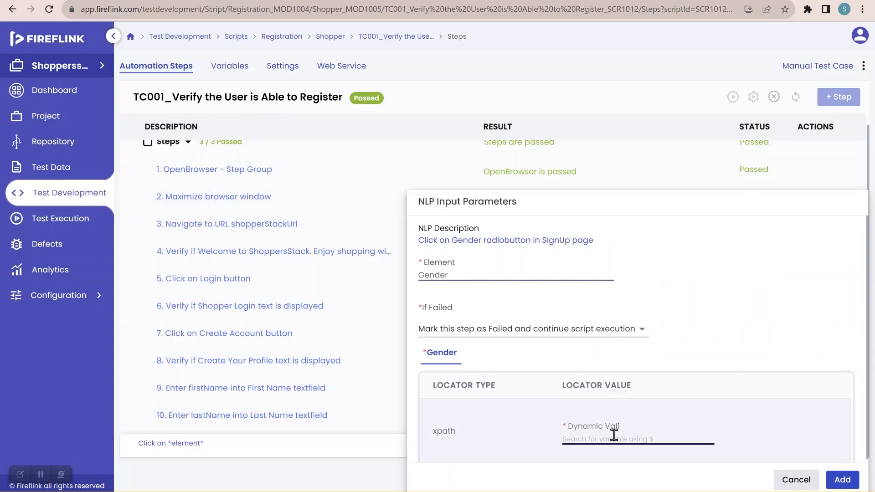
type("Male")
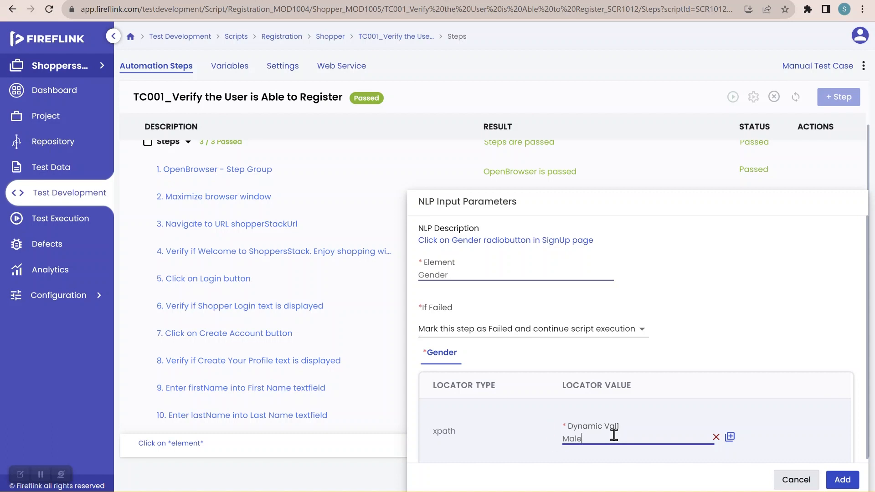
left_click(831, 482)
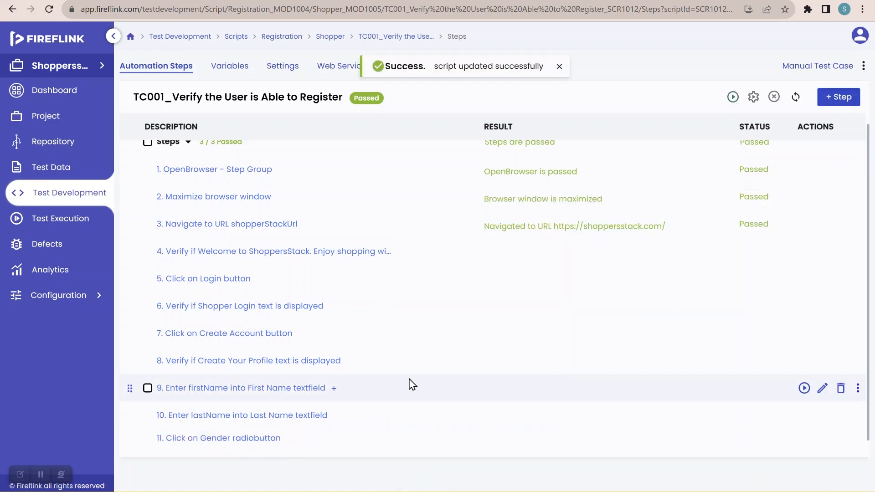
Step: Check the next field on the ShoppersStack sign-up form, then insert an "Enter *input* into *element*" NLP after step 11 with a phone number as input
key("alt+Tab")
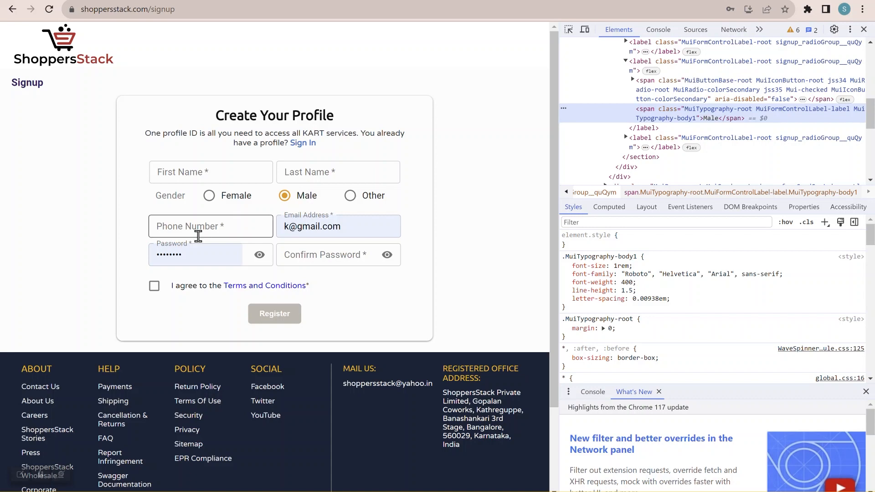
key("alt+Tab")
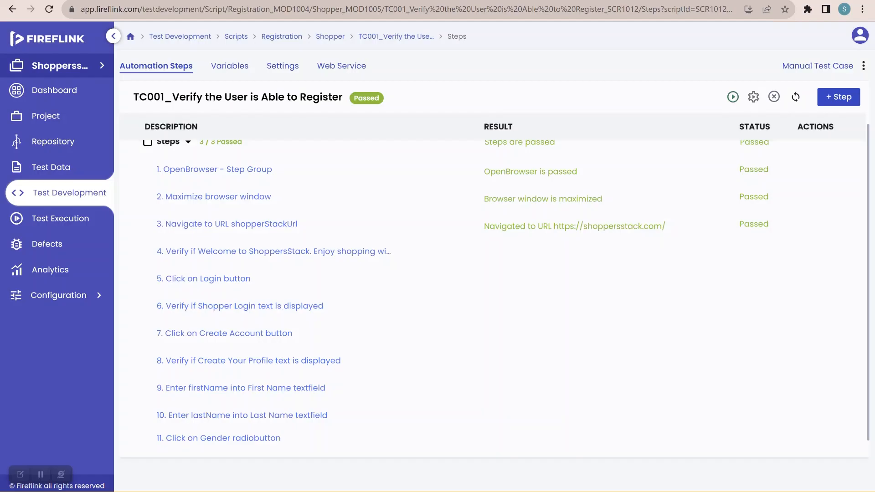
left_click(292, 440)
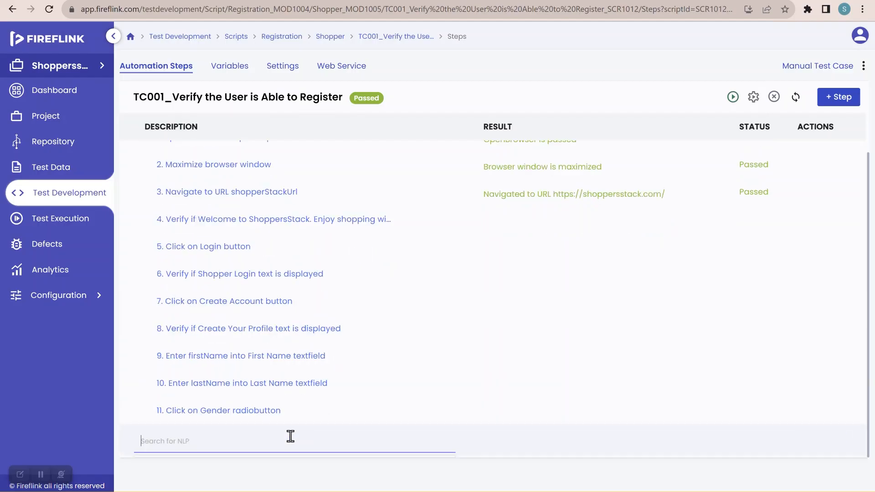
type("enter")
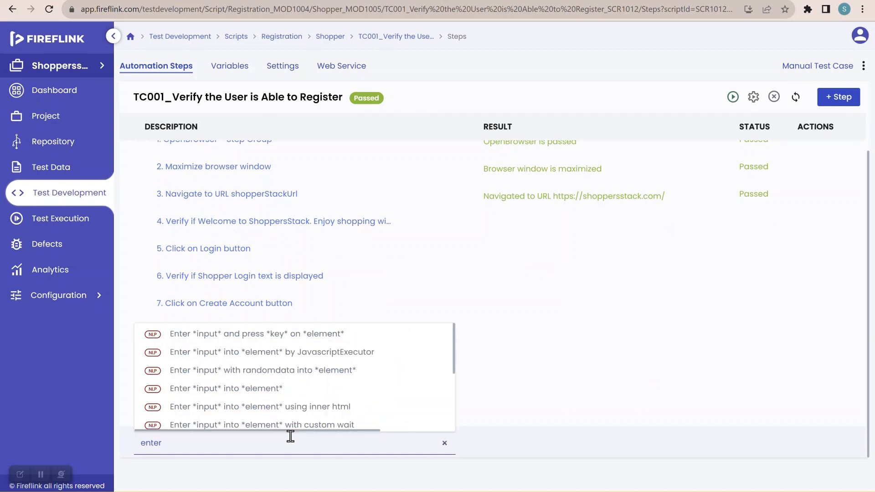
left_click(264, 389)
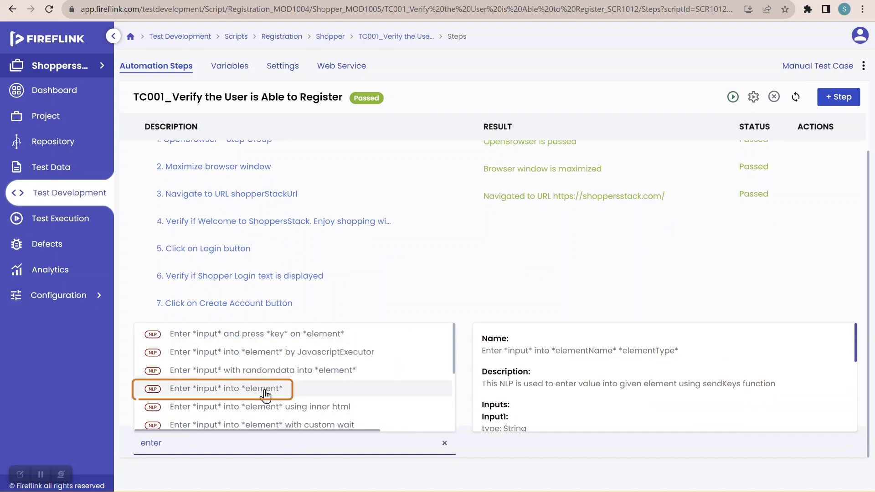
left_click(453, 276)
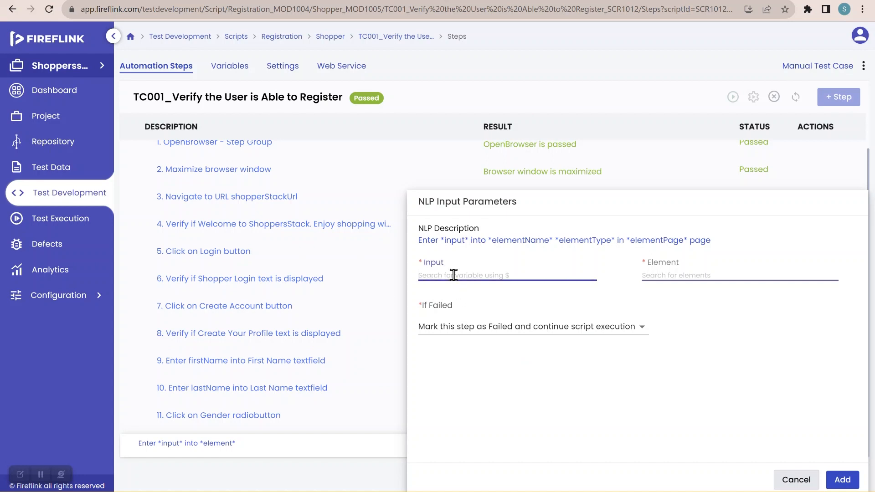
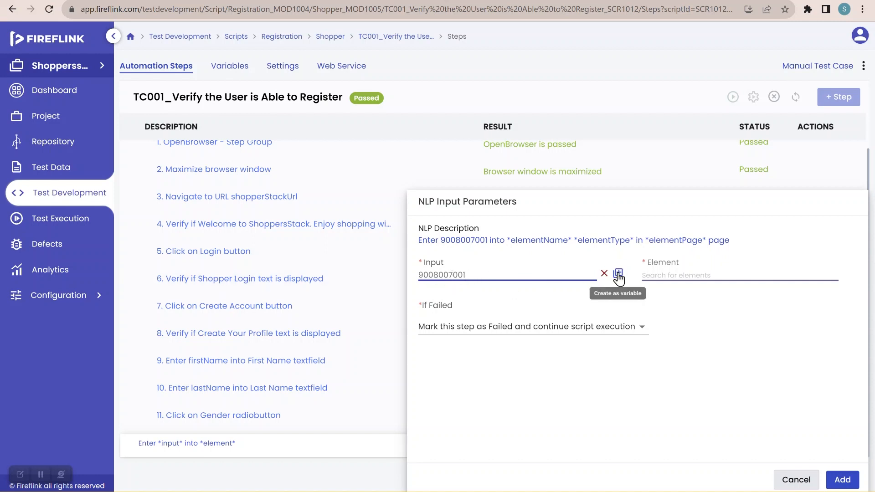
Step: Create a global variable named phoneNumber from the entered phone number
left_click(618, 273)
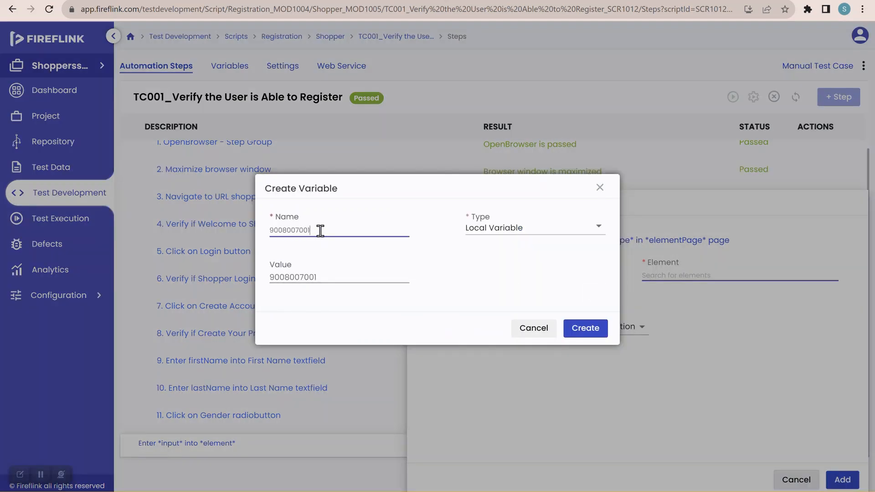
left_click_drag(320, 231, 238, 232)
key("BackSpace")
type("phoneNumber")
left_click(496, 232)
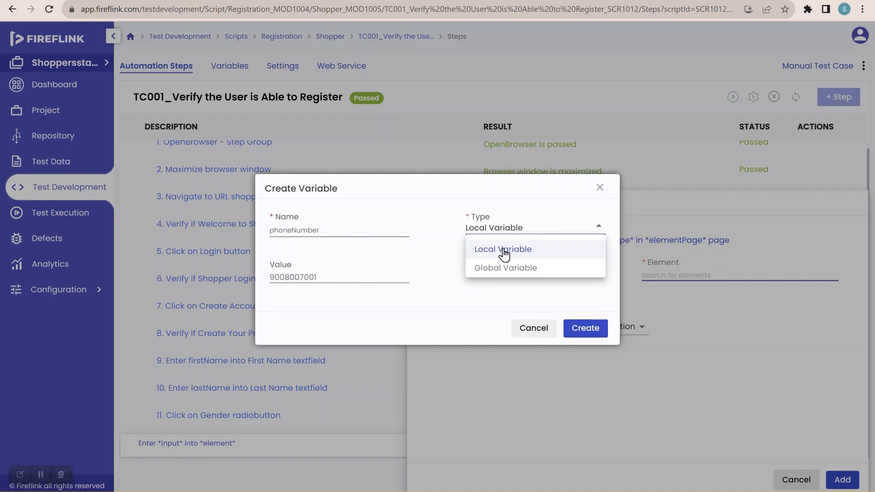
left_click(507, 270)
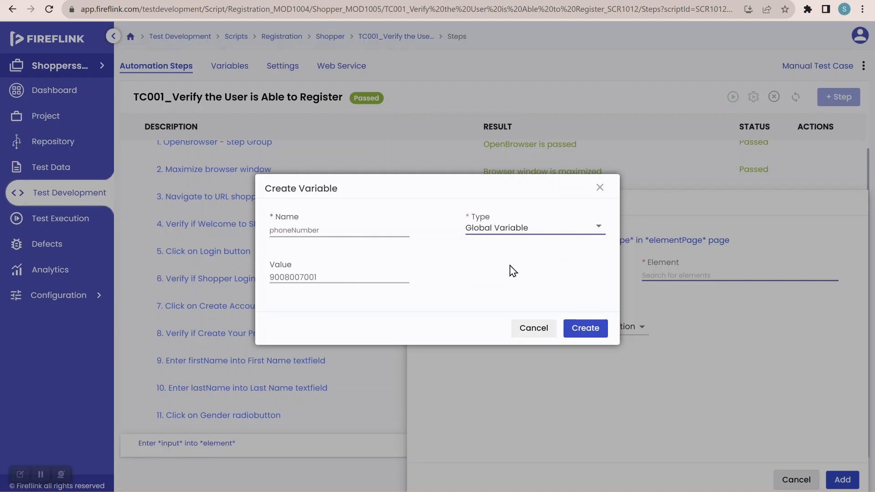
left_click(586, 328)
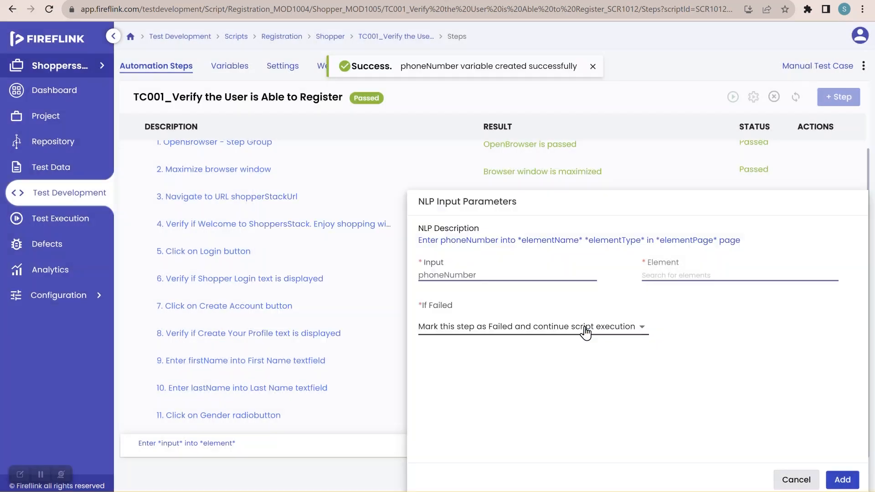
Step: Choose the Phone Number textfield from the SignUp page as the element and add the step to the script
left_click(492, 275)
left_click(679, 273)
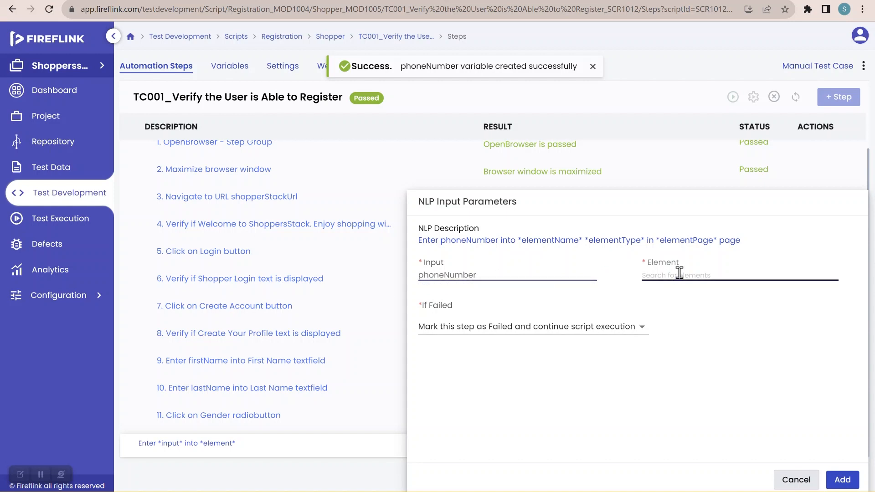
type("pho")
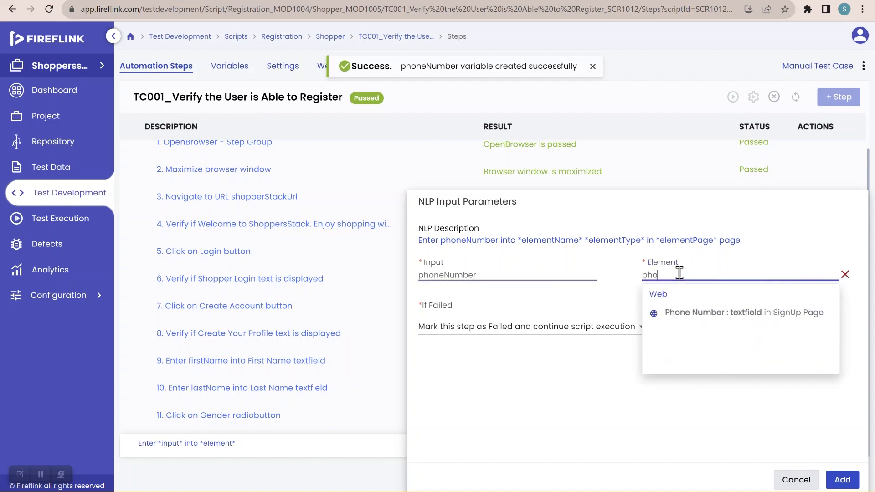
left_click(692, 315)
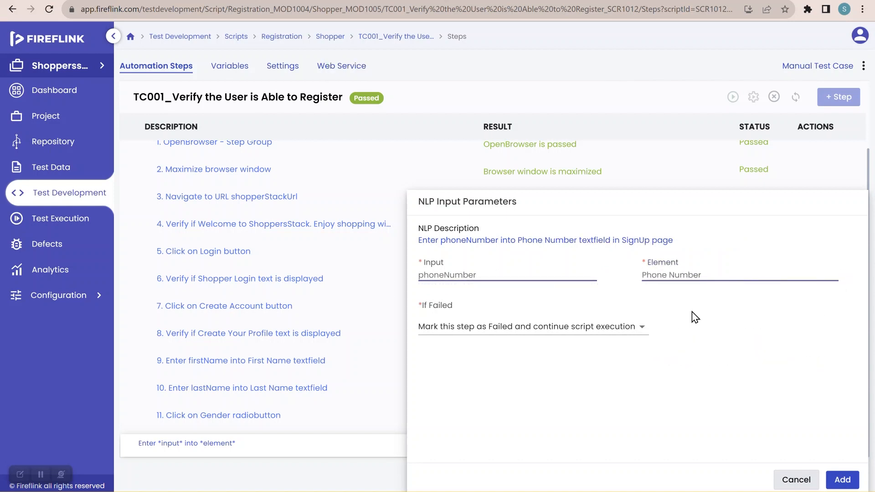
left_click(841, 480)
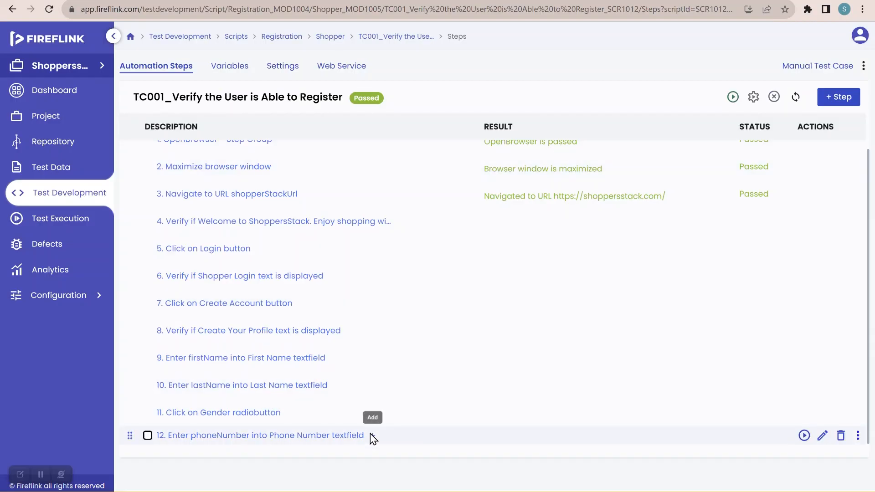
left_click(373, 437)
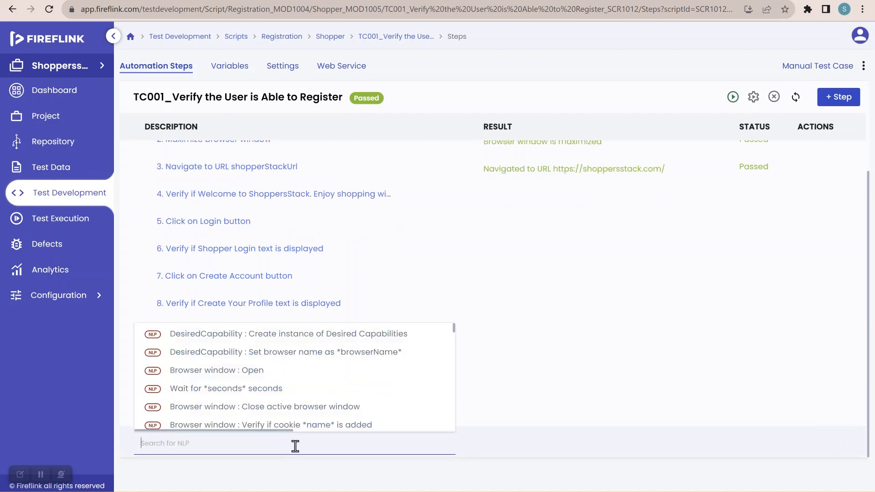
type("enter")
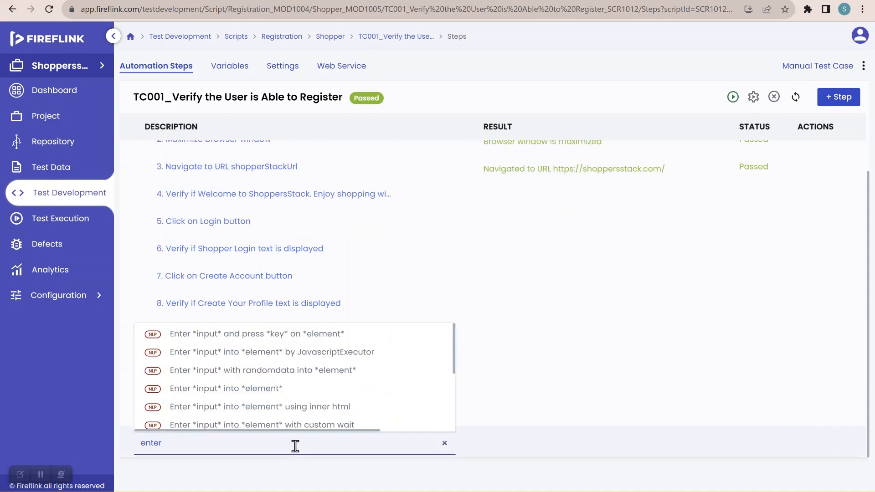
left_click(289, 390)
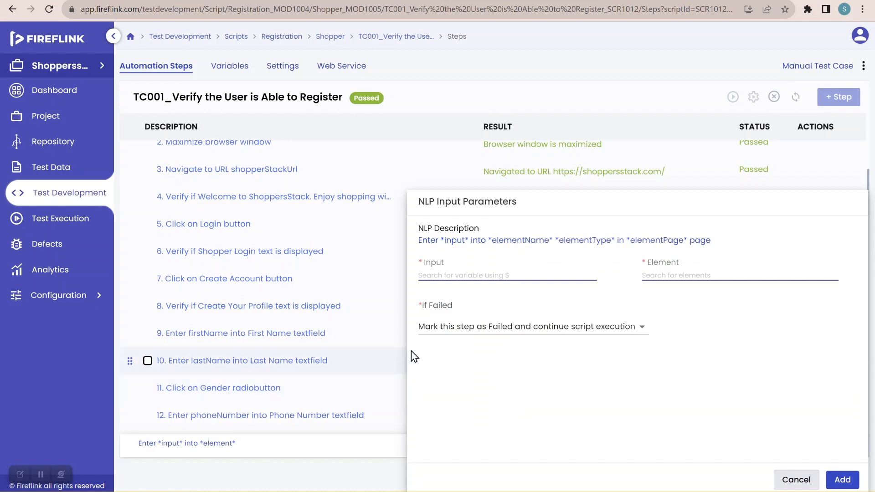
left_click(470, 270)
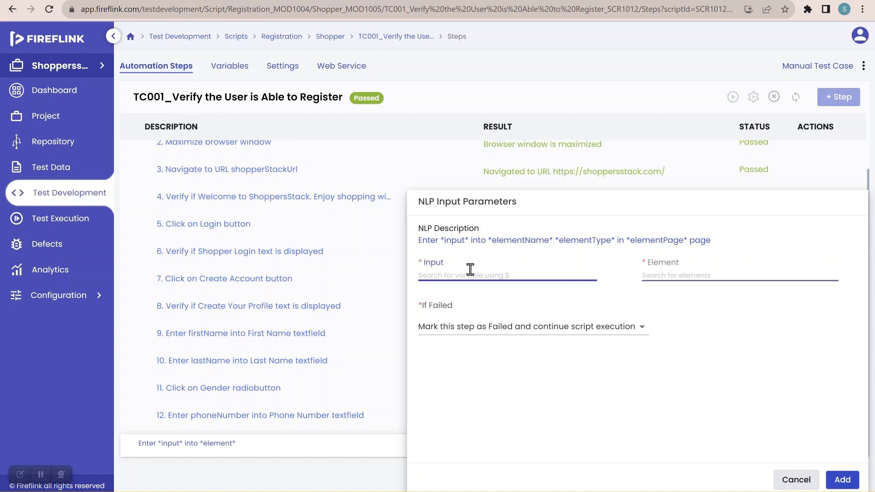
left_click(796, 481)
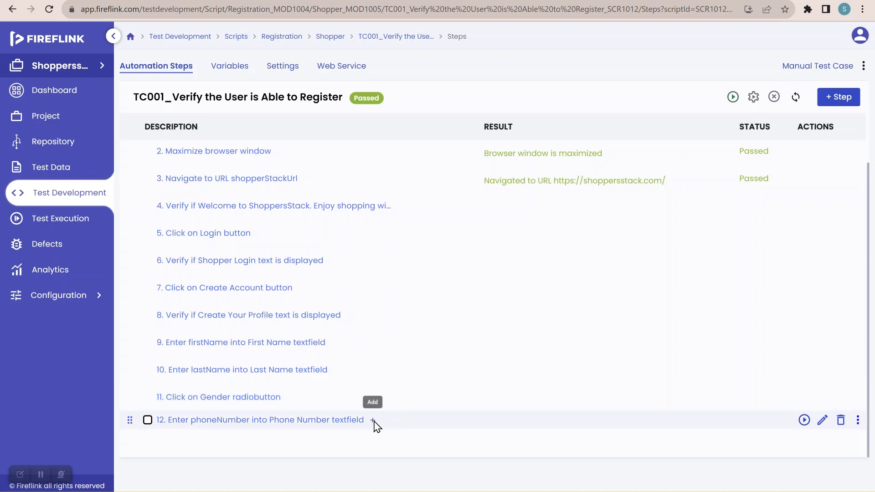
Step: Insert a "Generate random email" NLP after step 12 and enter randomEmail as the target for its return value
left_click(373, 421)
left_click(291, 448)
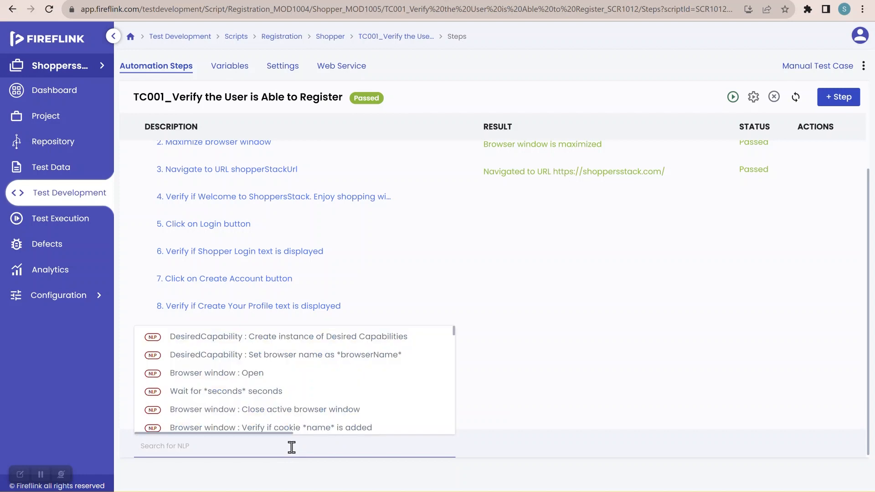
type("generate")
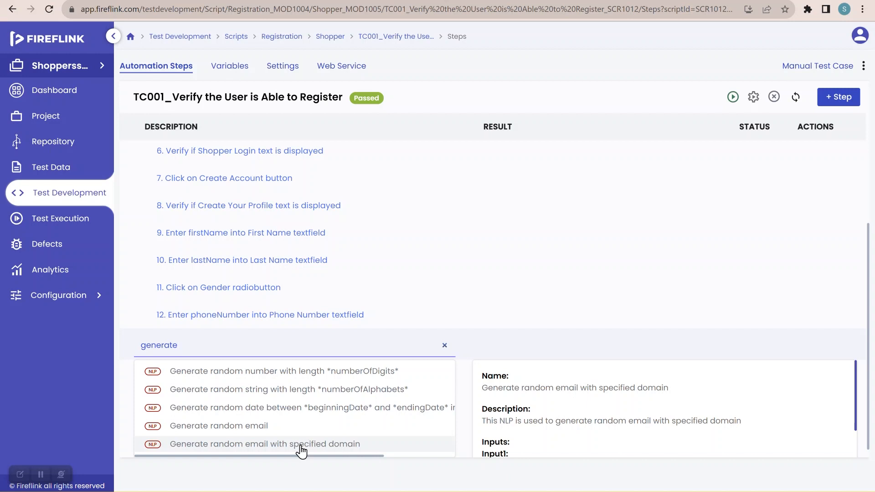
left_click(285, 429)
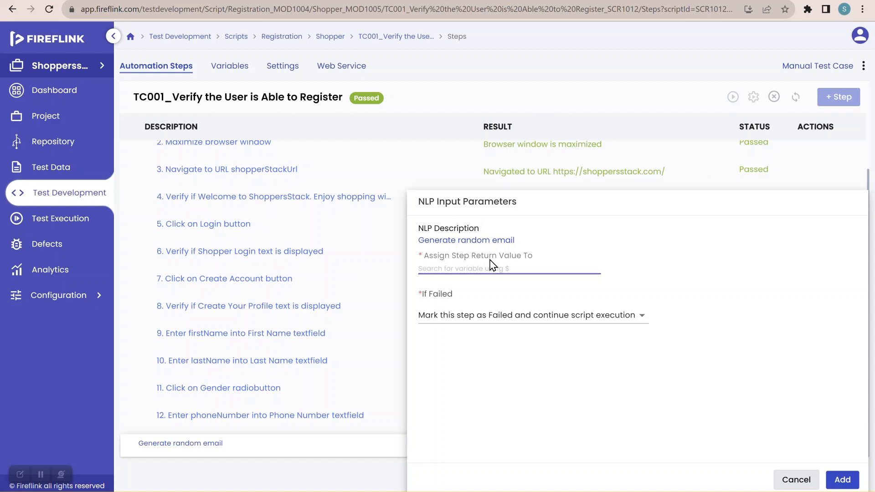
left_click_drag(428, 256, 530, 271)
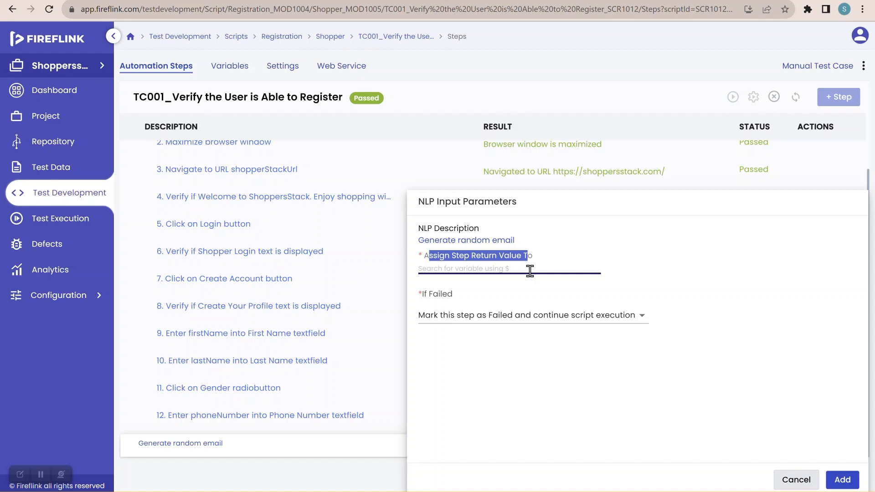
left_click(530, 270)
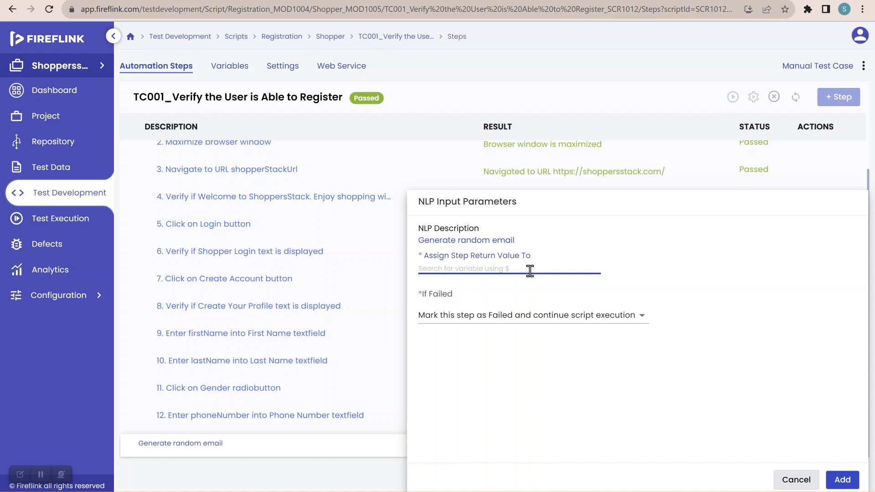
type("e")
type("random")
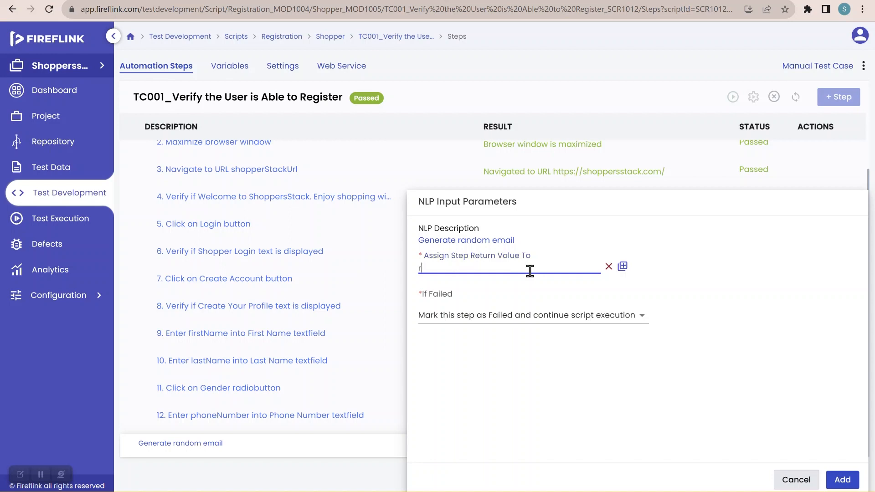
type("Email")
Step: Create randomEmail as a local variable with an empty value and add the random email step to the script
left_click(622, 268)
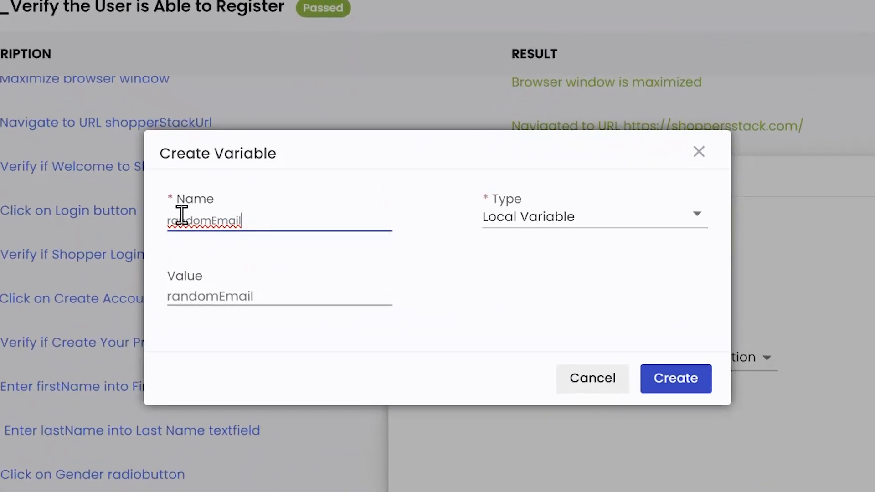
left_click(258, 294)
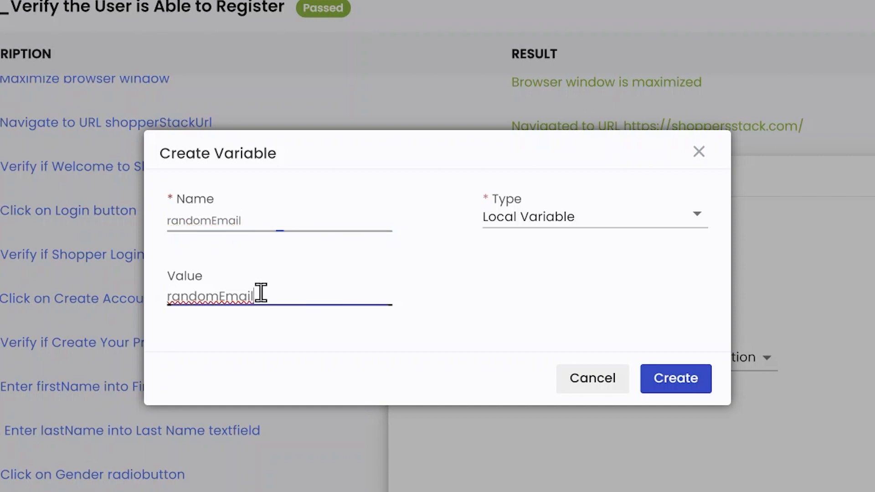
left_click_drag(261, 293, 164, 312)
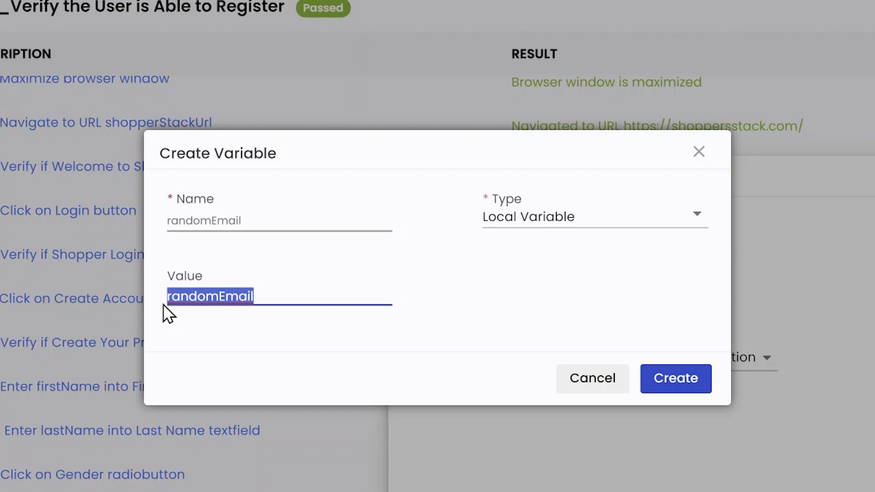
key("BackSpace")
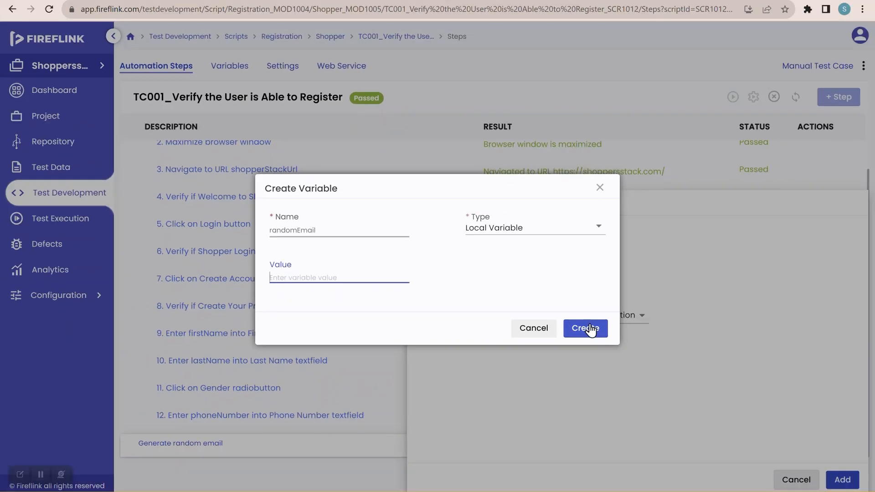
left_click(589, 328)
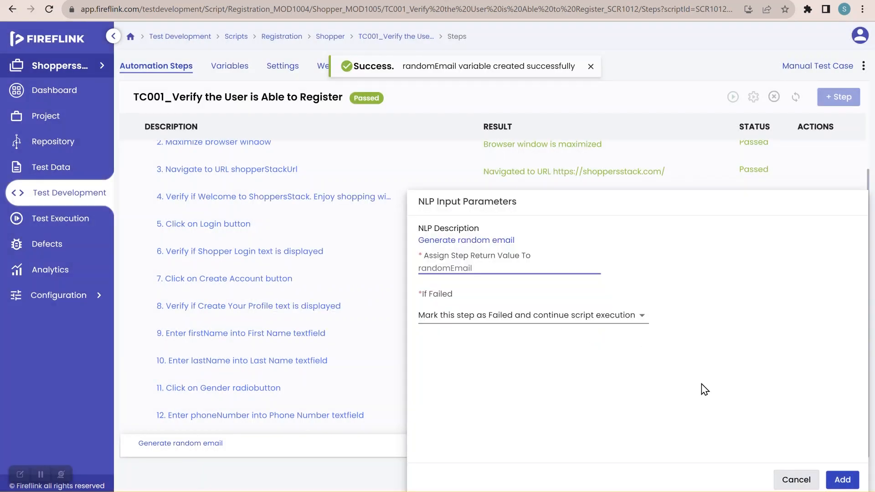
left_click(847, 485)
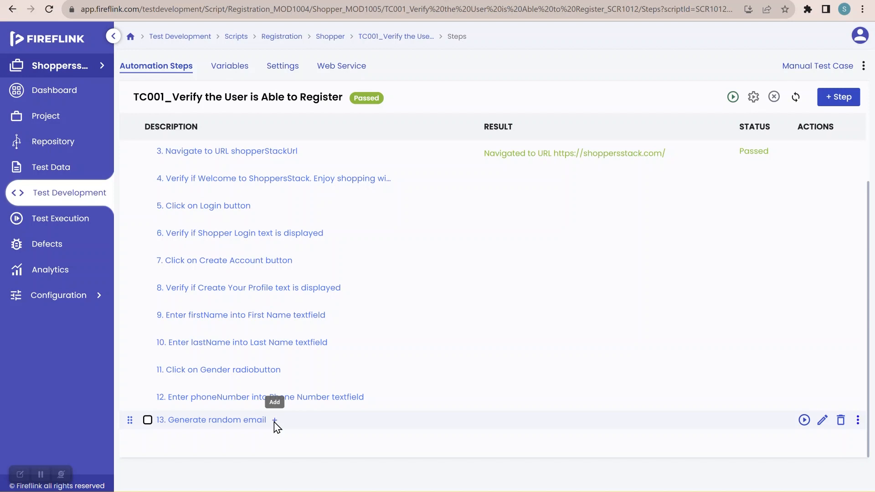
Step: Insert an "Enter *input* into *element*" NLP after step 13 and choose the local variable randomEmail as its input
left_click(275, 421)
type("enter")
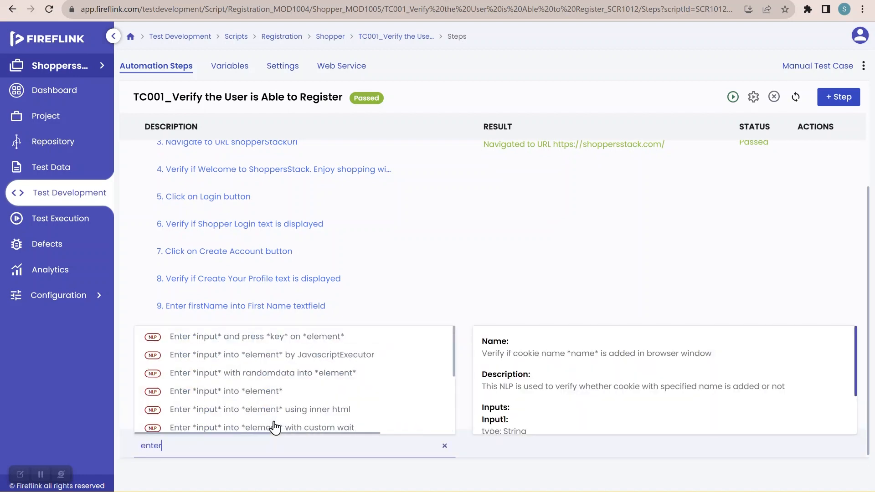
left_click(270, 393)
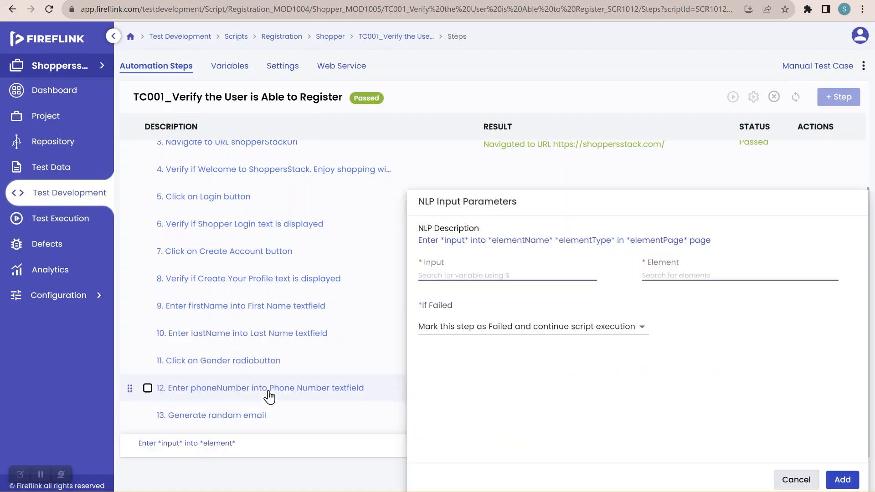
left_click(526, 277)
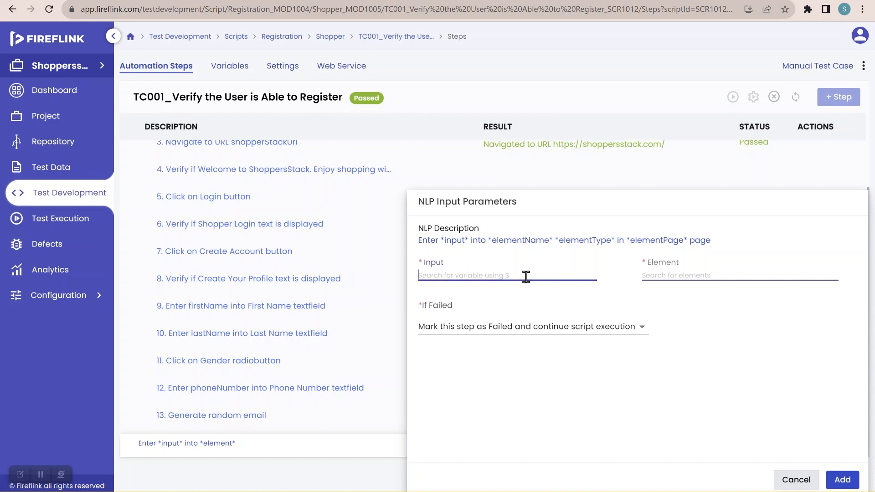
type("$ema")
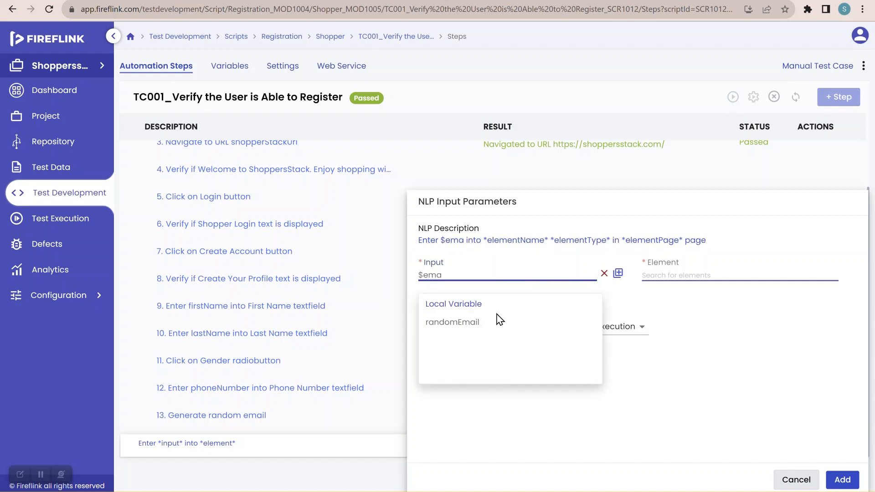
left_click(468, 327)
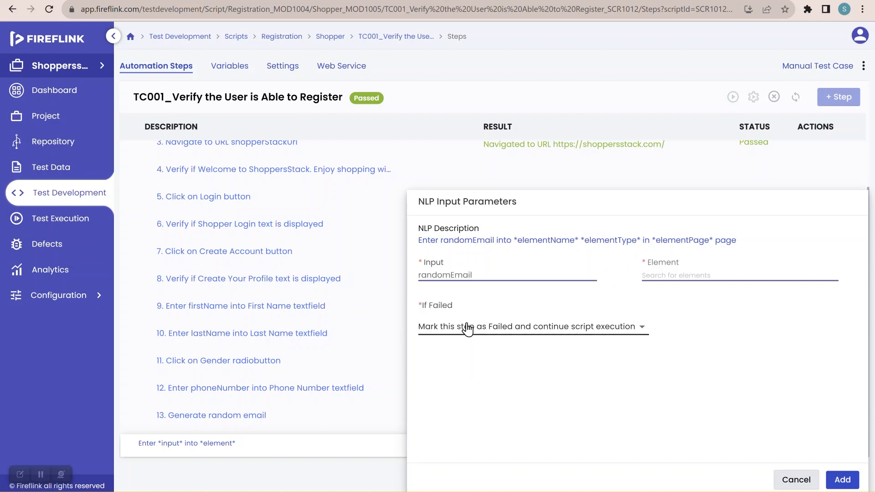
Step: Choose the Email Address textfield from the SignUp page as the element and add the step to the script
left_click(669, 275)
type("e")
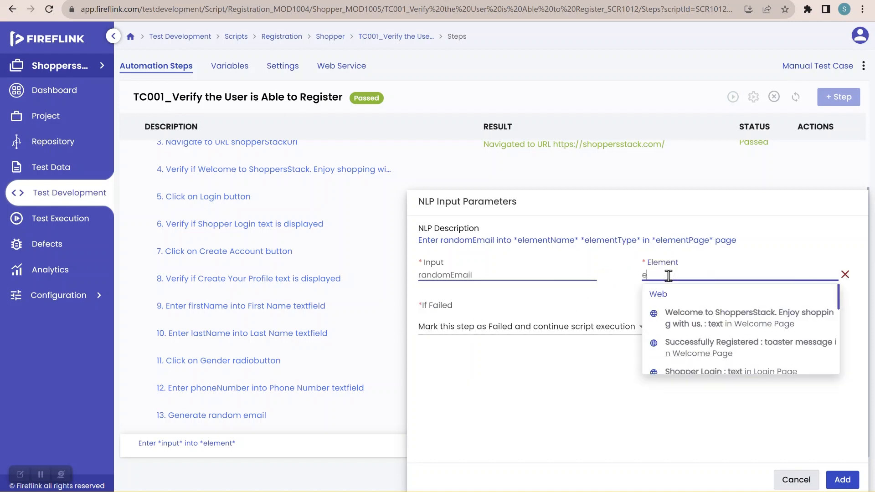
type("mail")
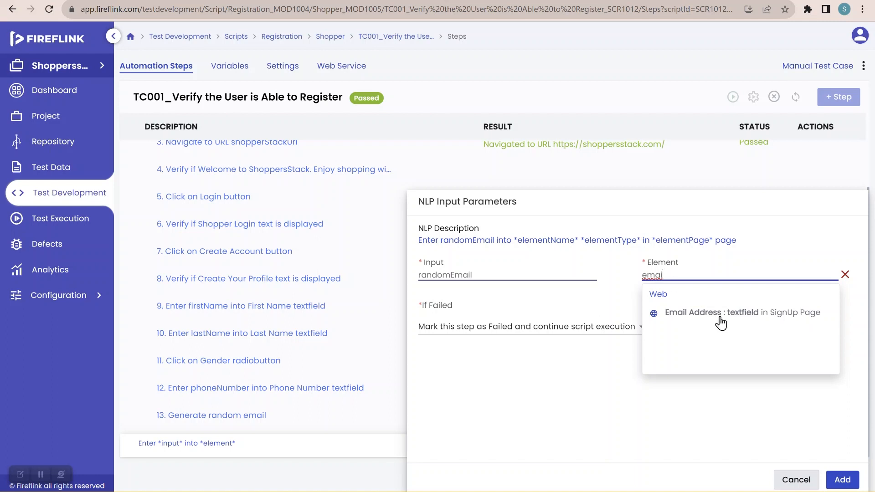
left_click(722, 315)
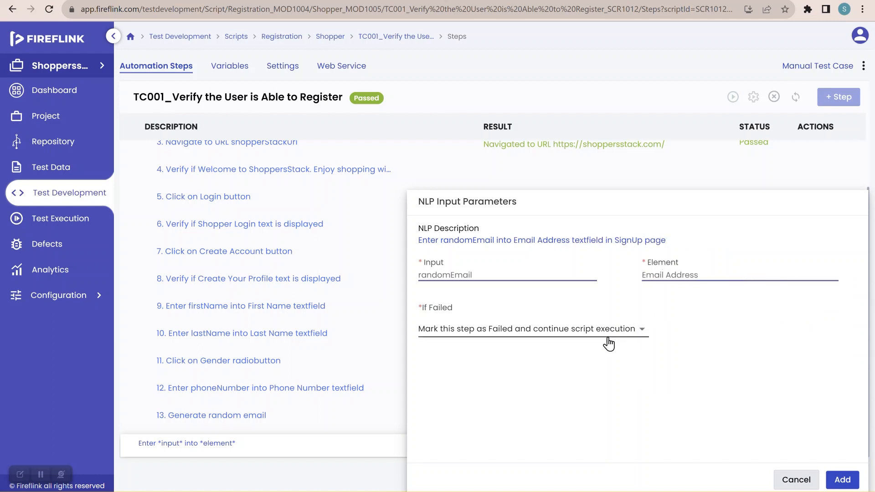
left_click(841, 480)
Step: Insert an "Enter *input* into *element*" NLP after step 14 and enter the account password as its input
scroll(401, 413, "down", 1)
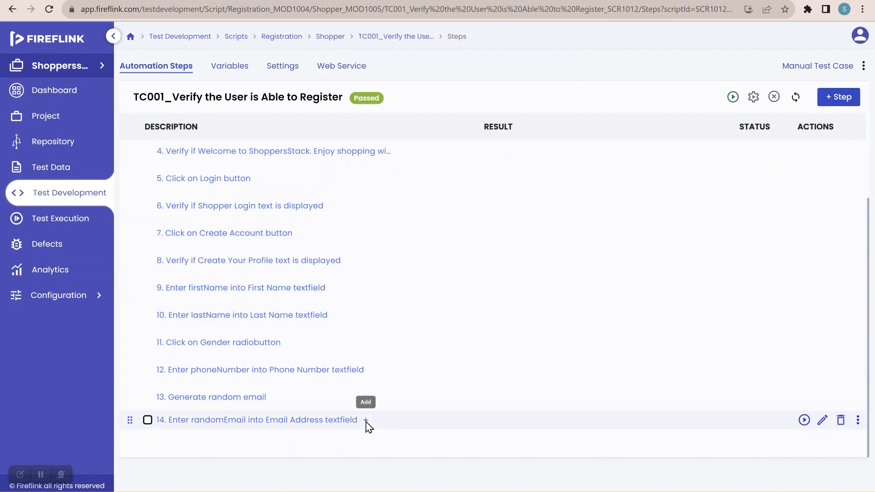
left_click(366, 419)
type("enter")
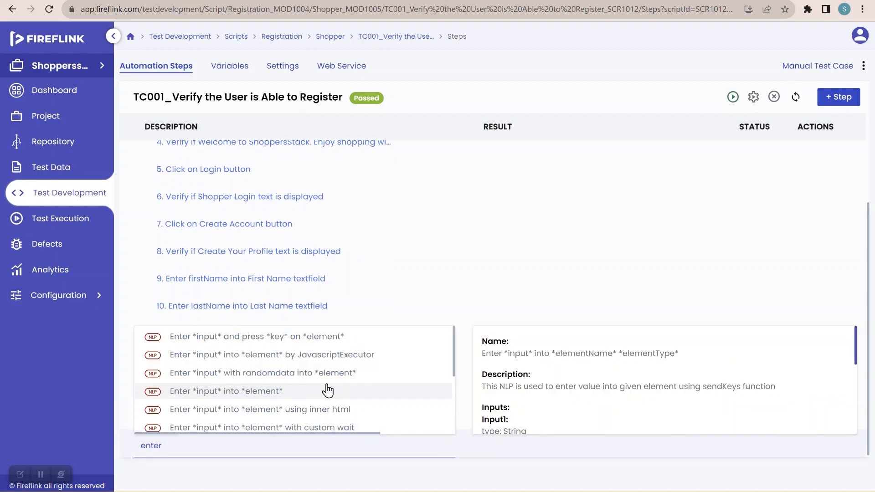
left_click(327, 391)
left_click(464, 275)
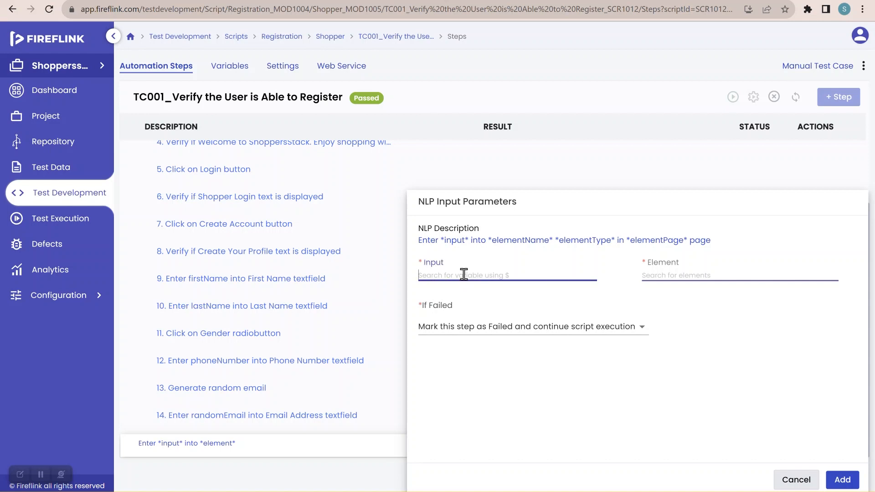
type("Ka@123")
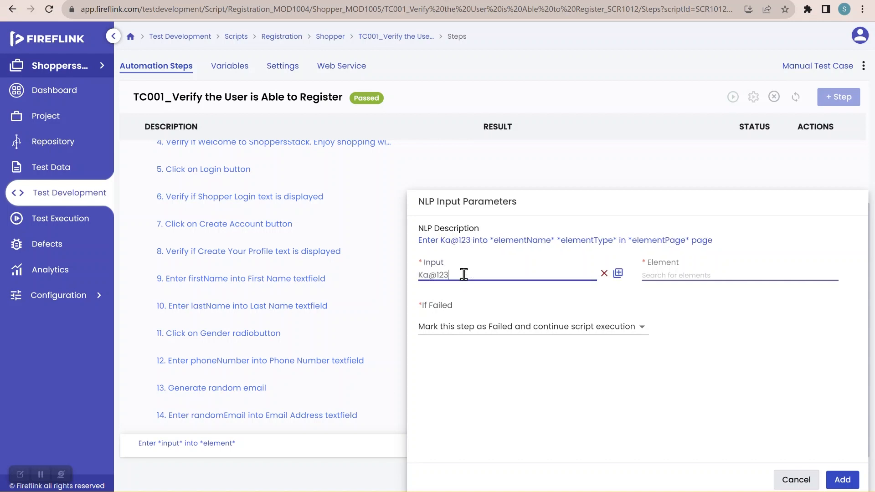
type("45")
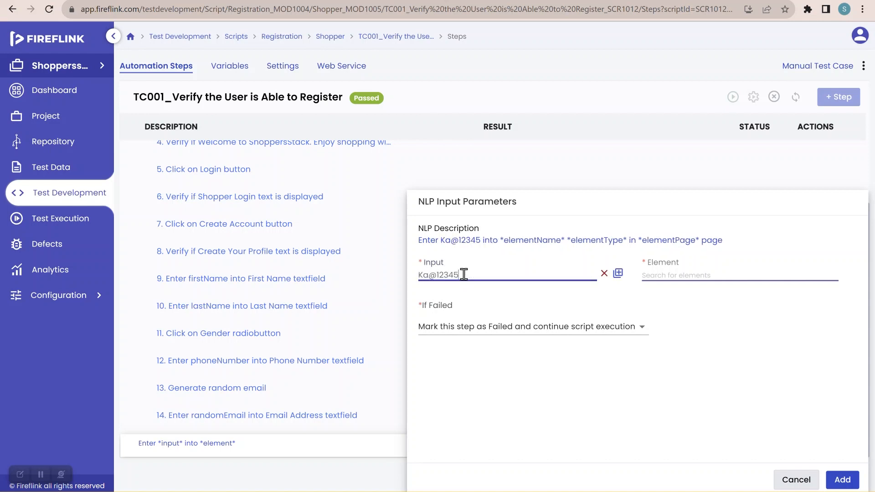
Step: Create a global variable named passWord from the entered password
left_click(619, 274)
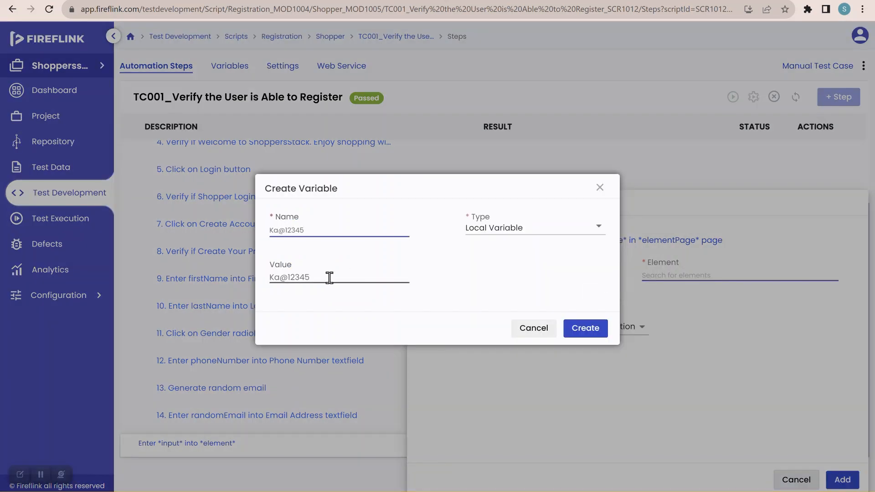
key("ctrl+a")
key("BackSpace")
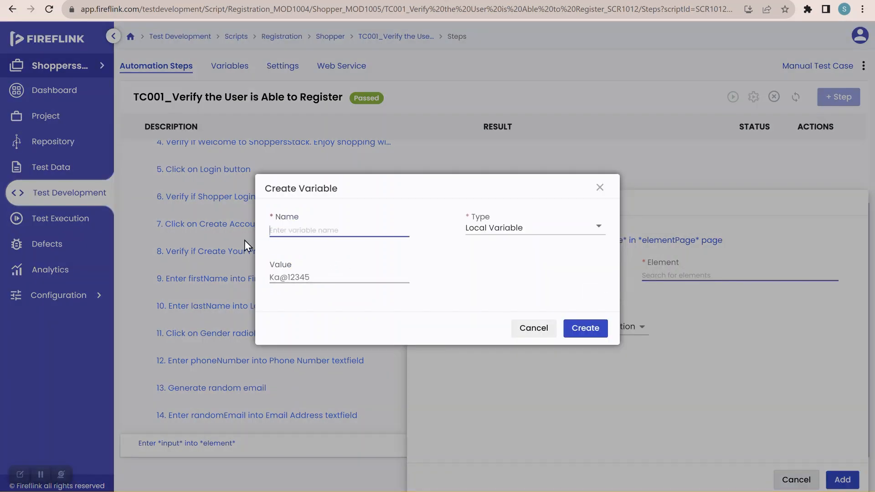
type("passWord")
left_click(515, 230)
left_click(524, 270)
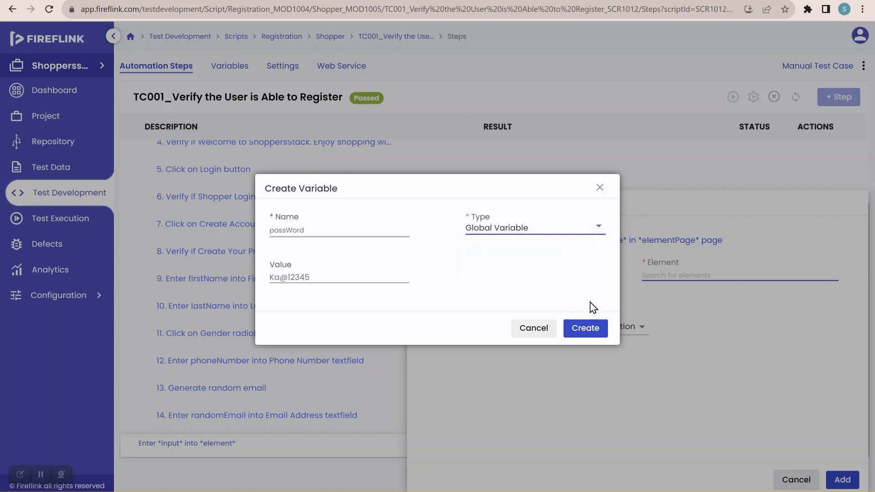
left_click(586, 328)
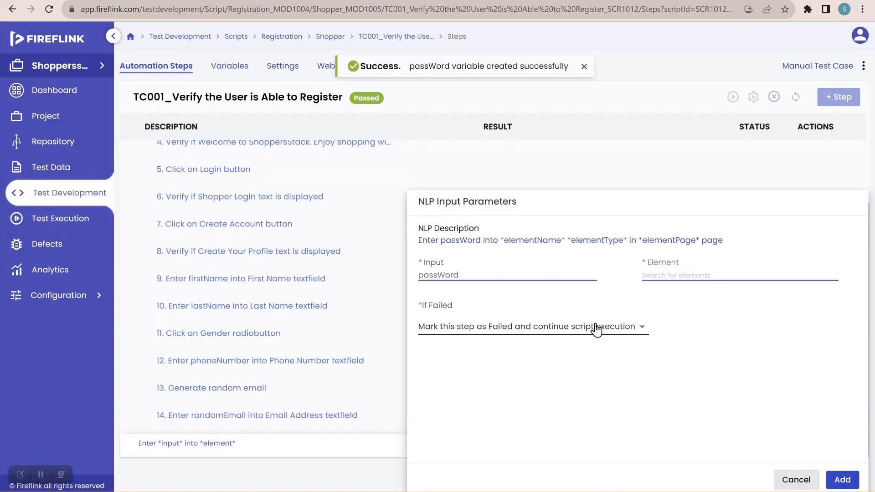
Step: Choose the password textfield from the SignUp page as the element and add the step to the script
left_click(681, 275)
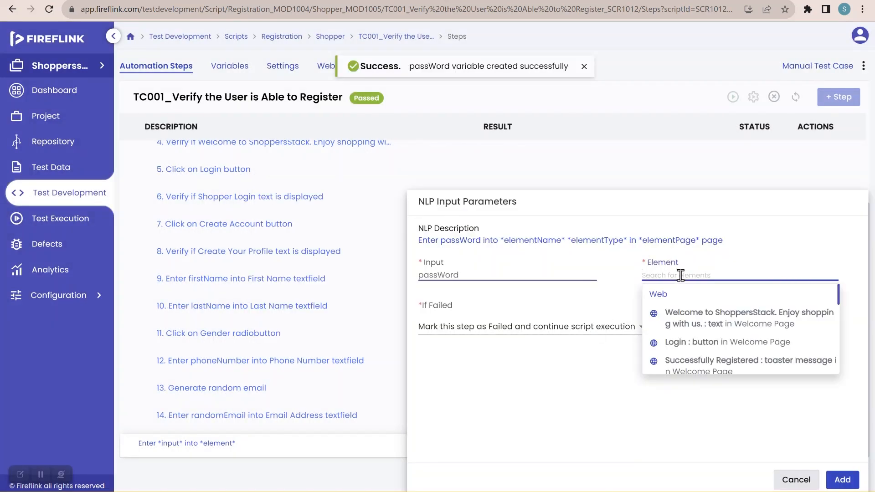
type("pass")
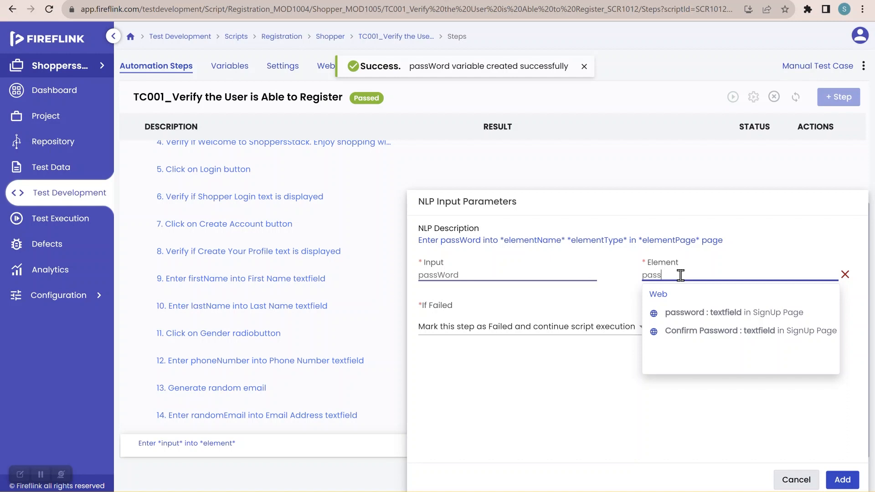
left_click(692, 313)
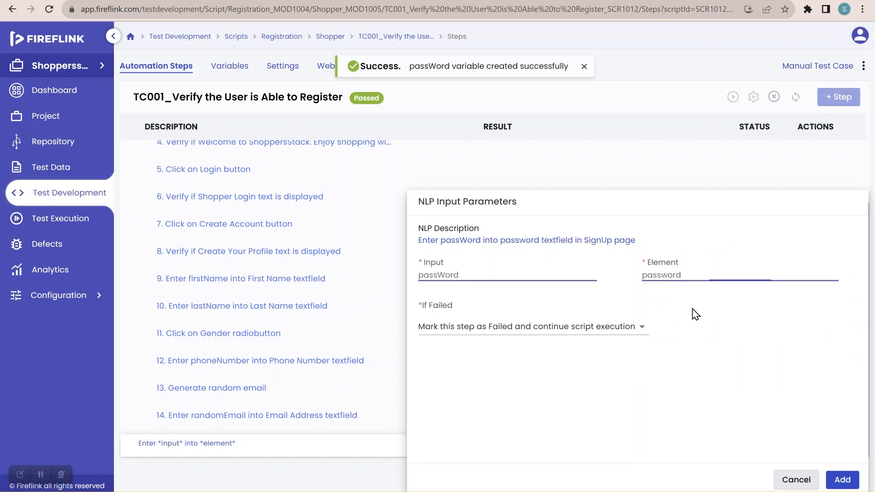
left_click(842, 480)
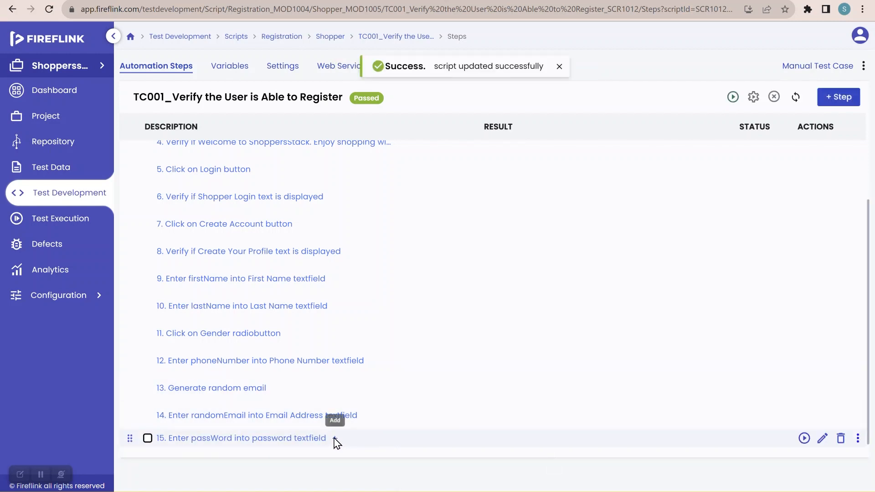
Step: Insert an "Enter *input* into *element*" NLP after step 15 and choose the global variable passWord as its input
type("en")
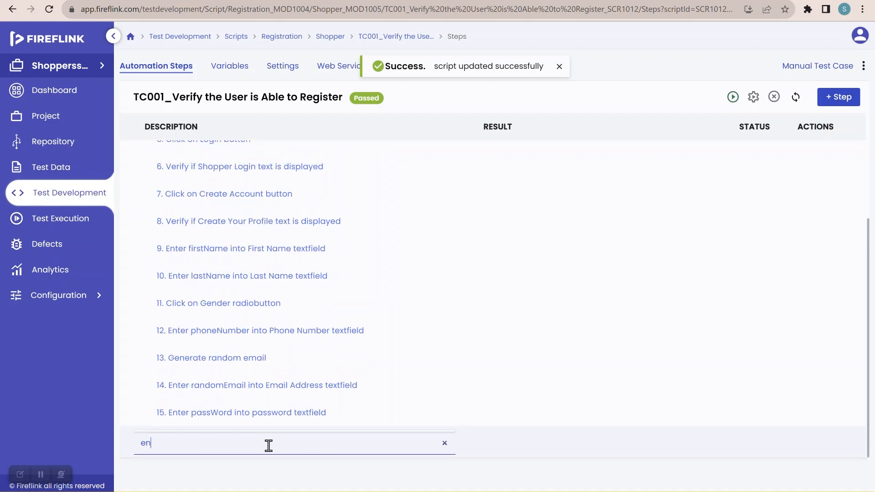
type("ter")
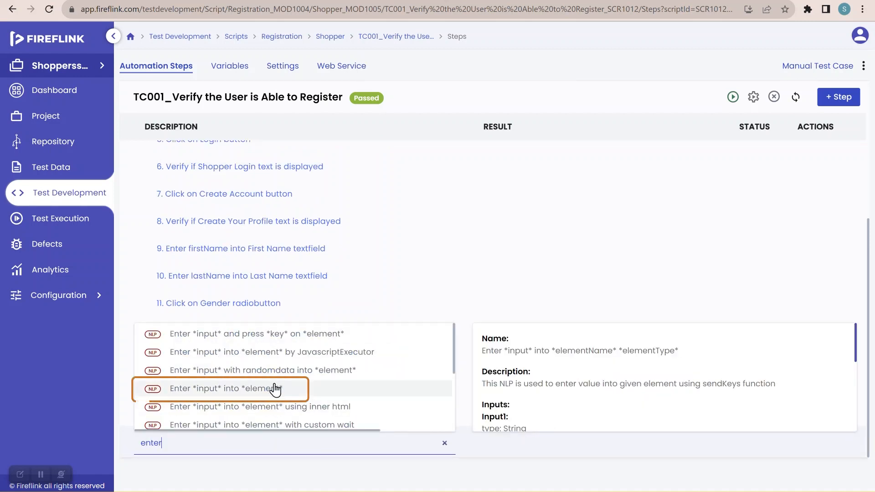
left_click(275, 389)
left_click(481, 274)
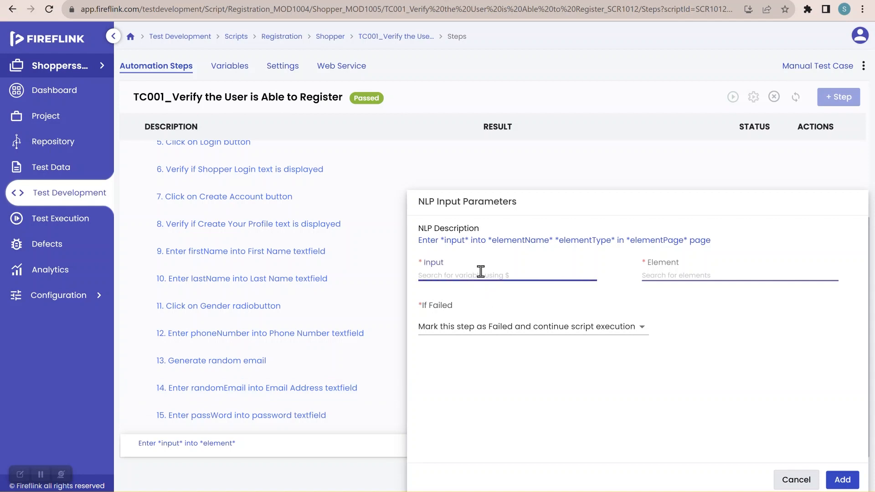
type("$pass")
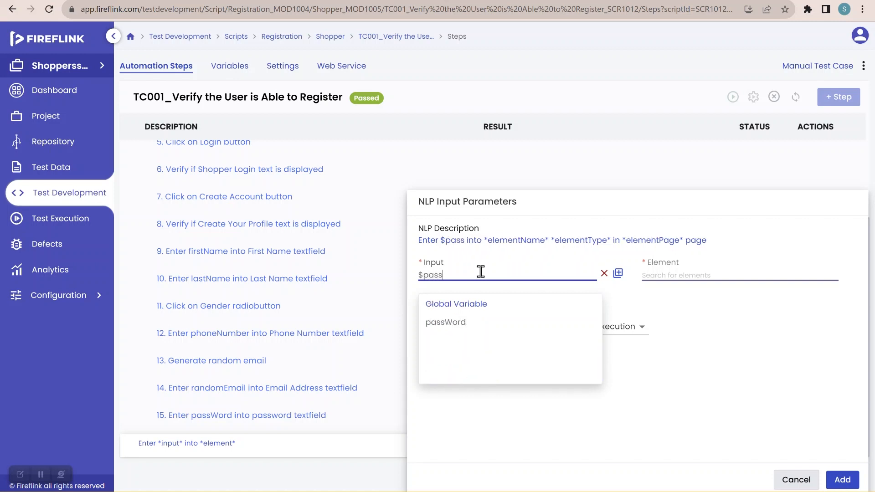
left_click(461, 326)
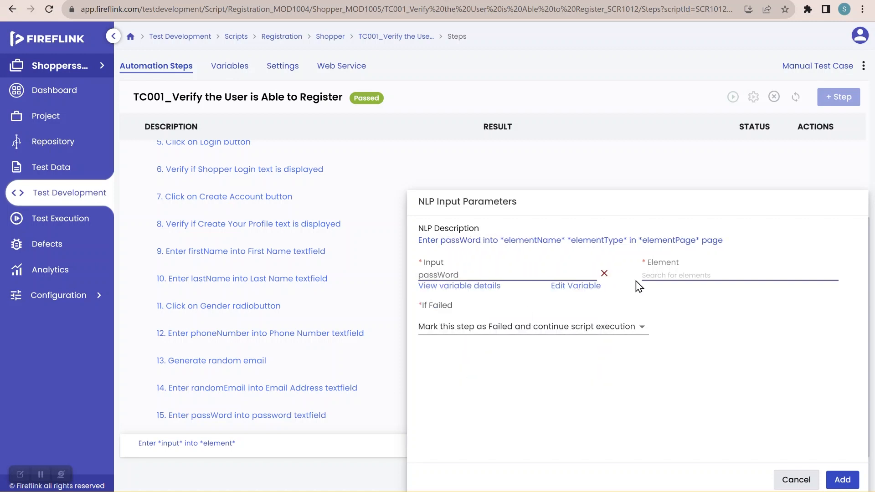
Step: Choose the Confirm Password textfield from the SignUp page as the element and add the step to the script
left_click(676, 278)
type("con")
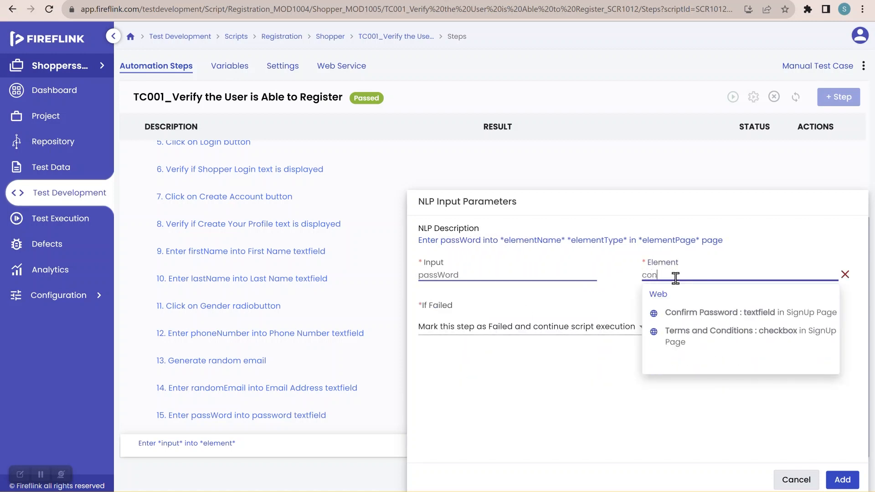
left_click(684, 314)
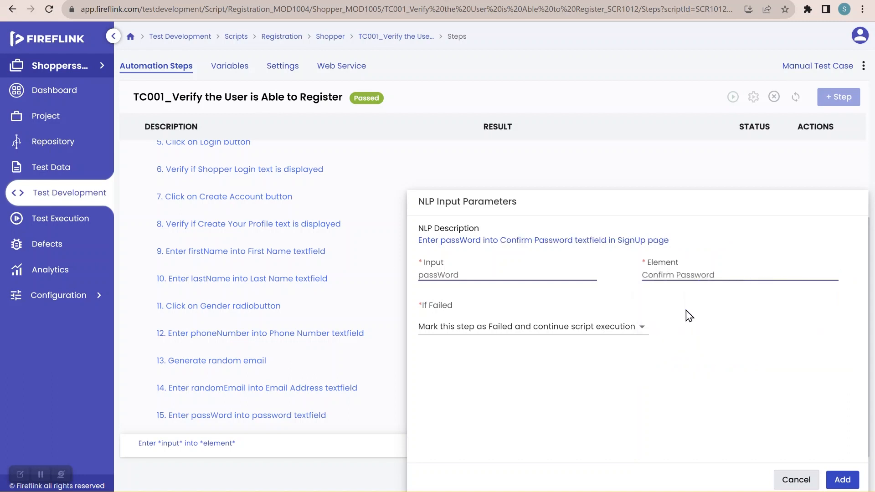
left_click(841, 480)
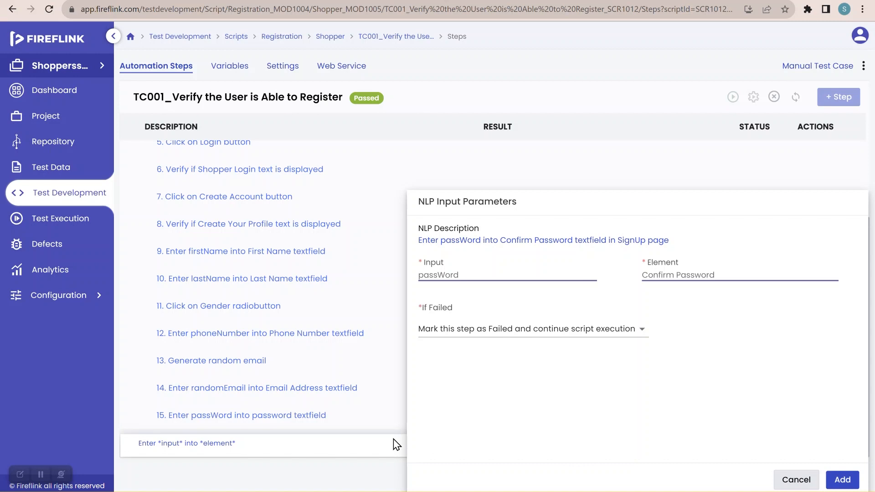
Step: Add a "Click on *element*" NLP after step 16 with the Terms and Conditions checkbox from the SignUp page as its element
scroll(382, 430, "down", 1)
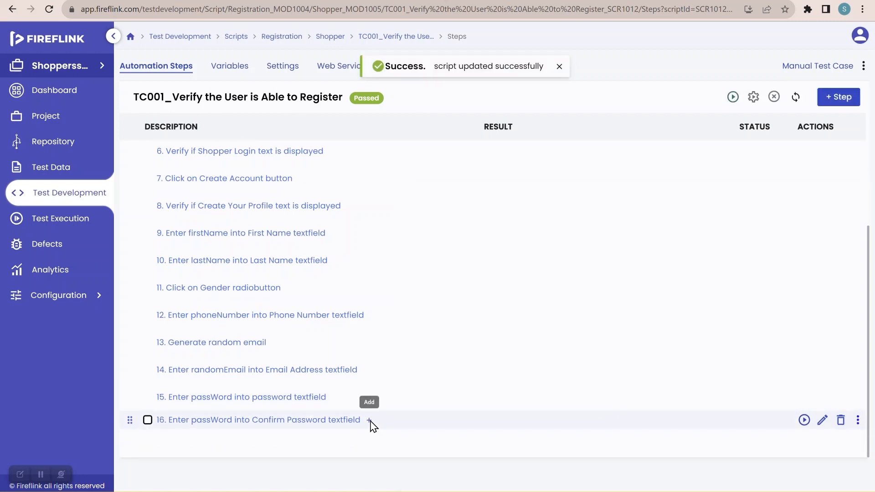
left_click(369, 420)
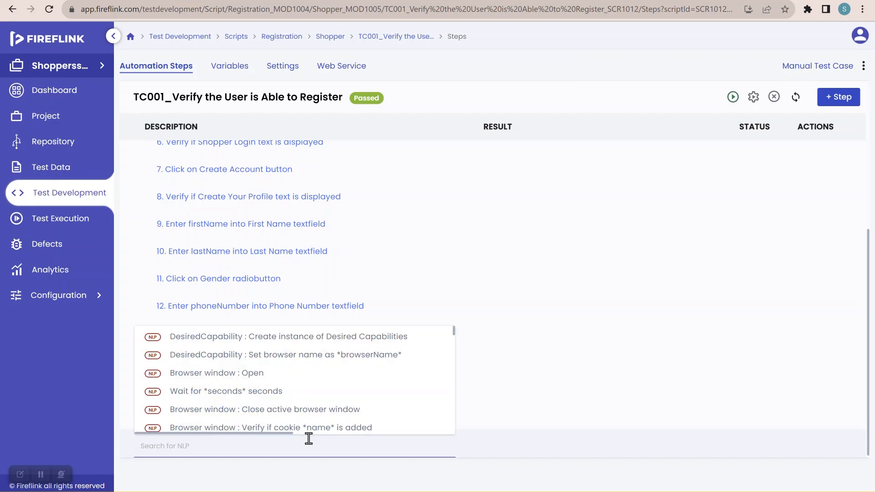
type("click")
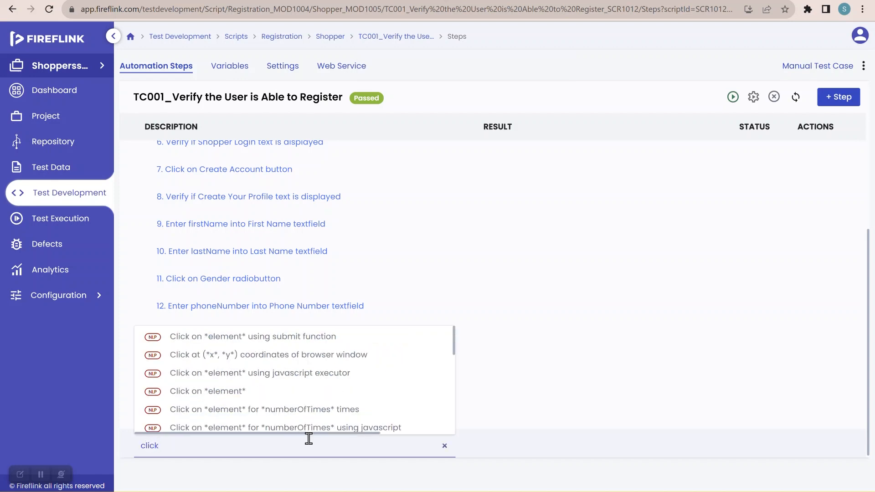
left_click(250, 395)
left_click(461, 275)
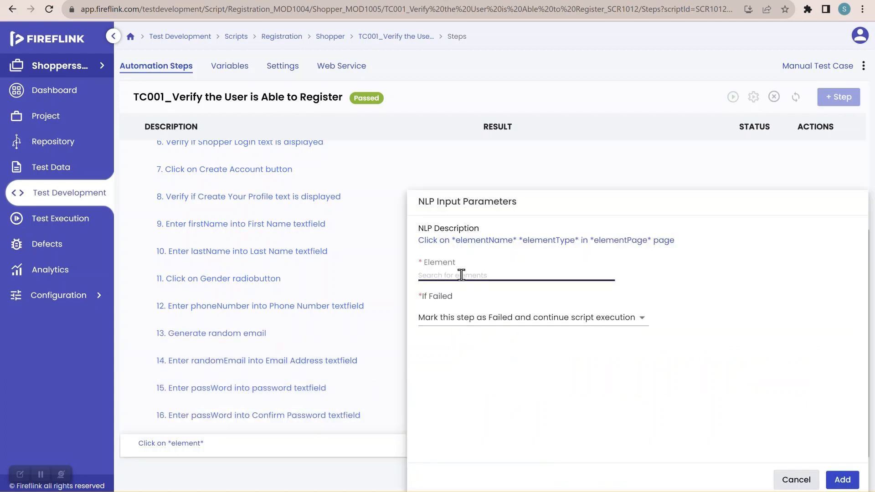
type("ter")
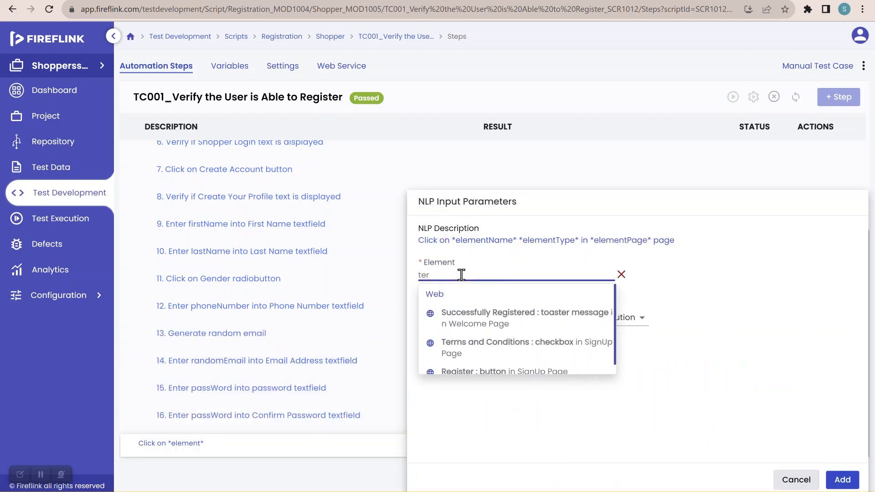
type("m")
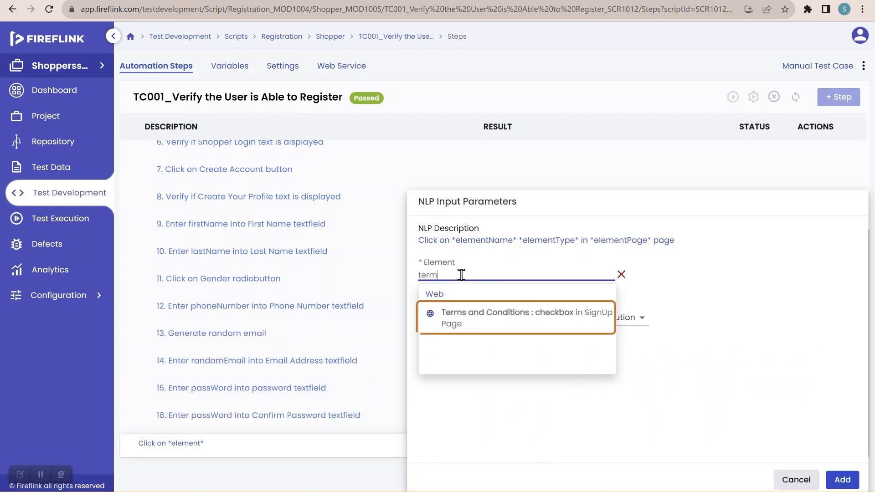
left_click(477, 319)
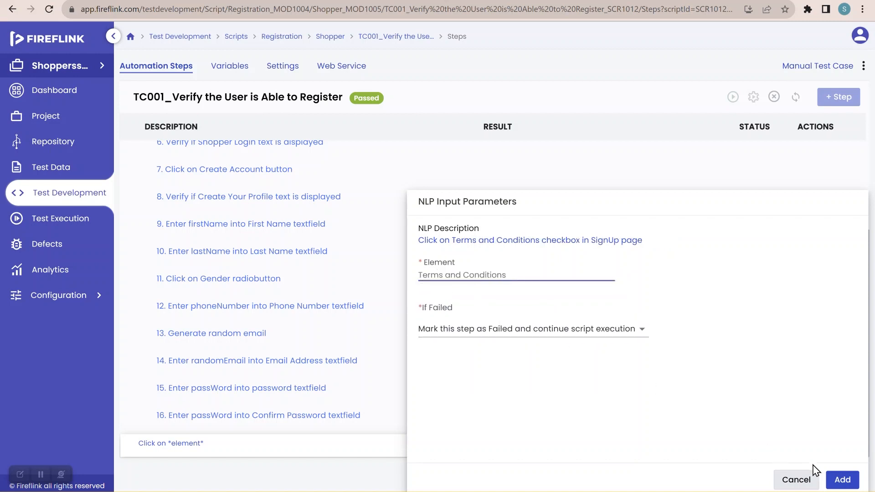
left_click(842, 480)
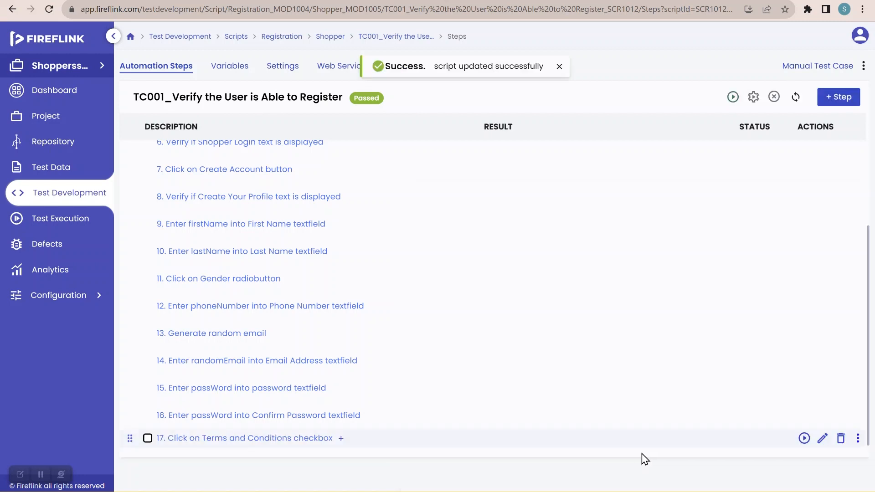
Step: Add a "Click on *element*" NLP after step 17 with the Register button from the SignUp page as its element
left_click(342, 439)
type("click")
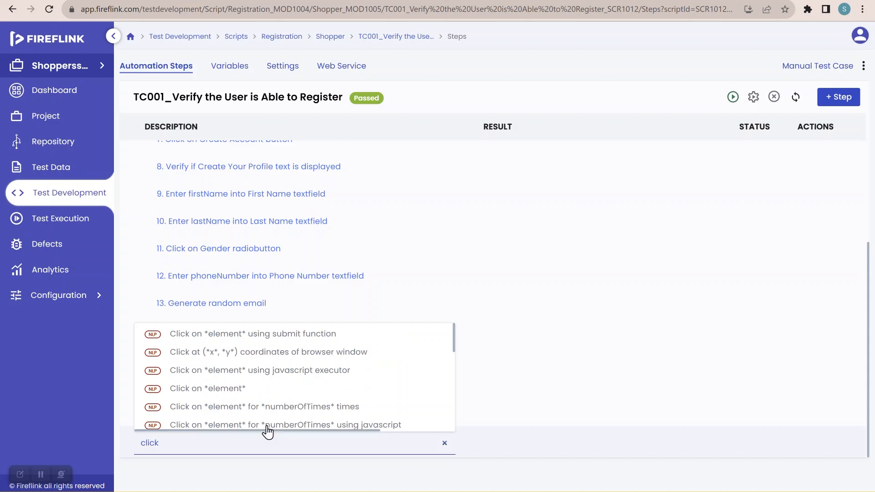
left_click(253, 389)
left_click(478, 275)
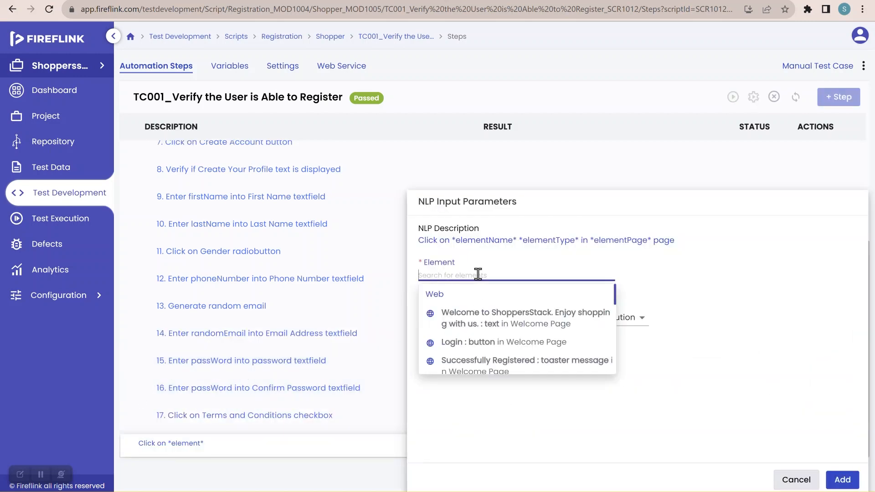
type("regi")
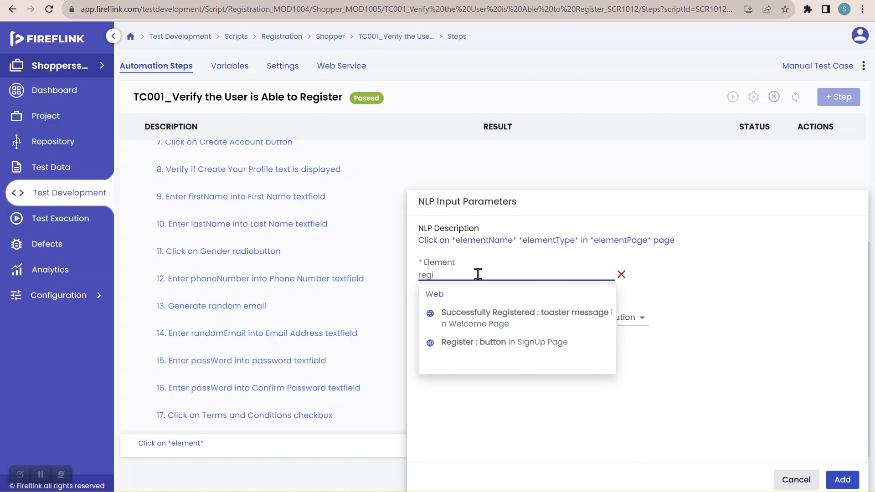
left_click(495, 347)
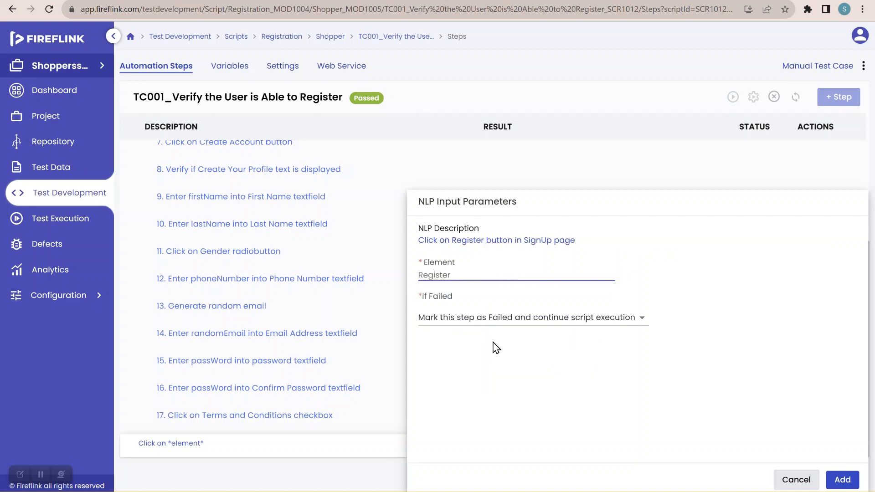
left_click(556, 331)
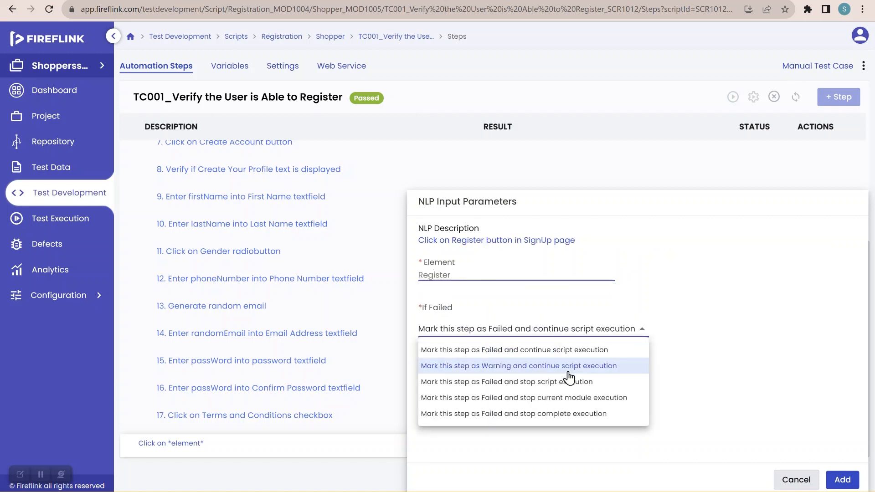
left_click(773, 406)
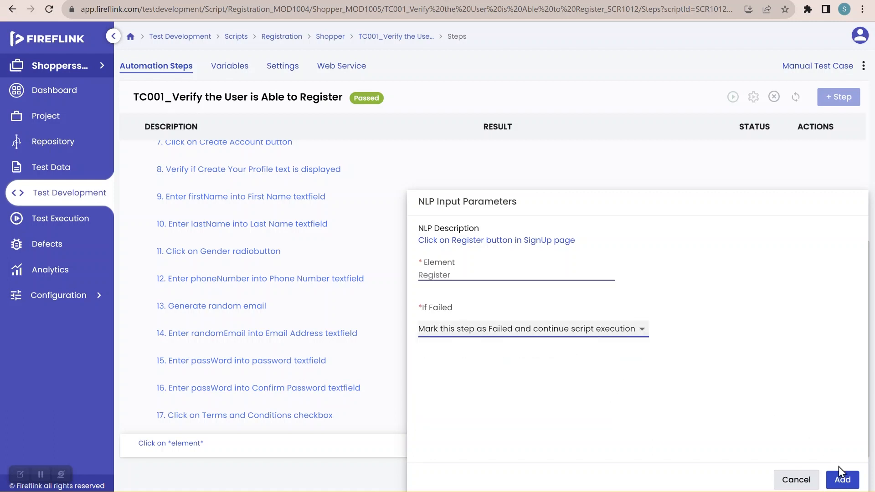
left_click(844, 482)
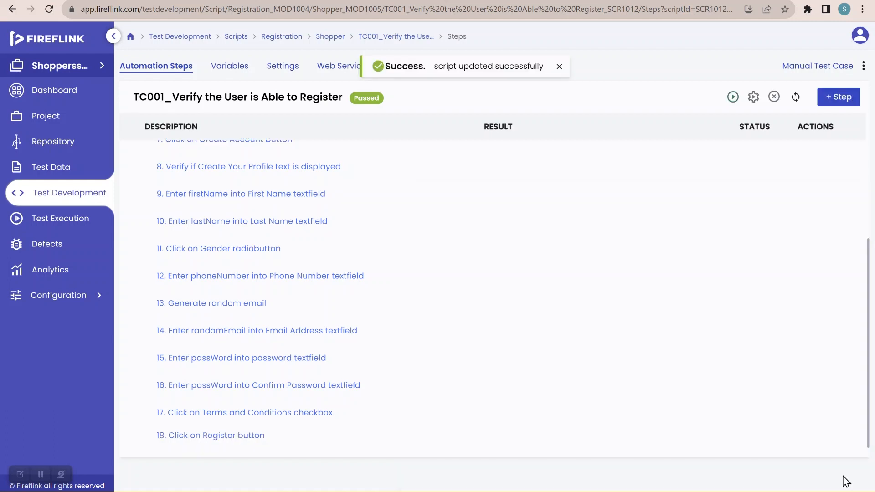
Step: Insert a "Verify if *element* is displayed" NLP after step 18 and choose the Successfully Registered toaster message from the Welcome page as its element
scroll(391, 421, "down", 1)
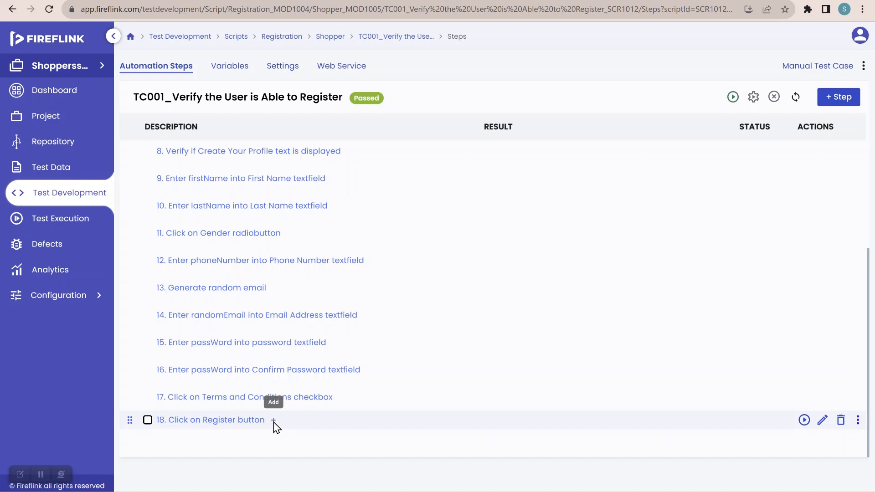
left_click(273, 420)
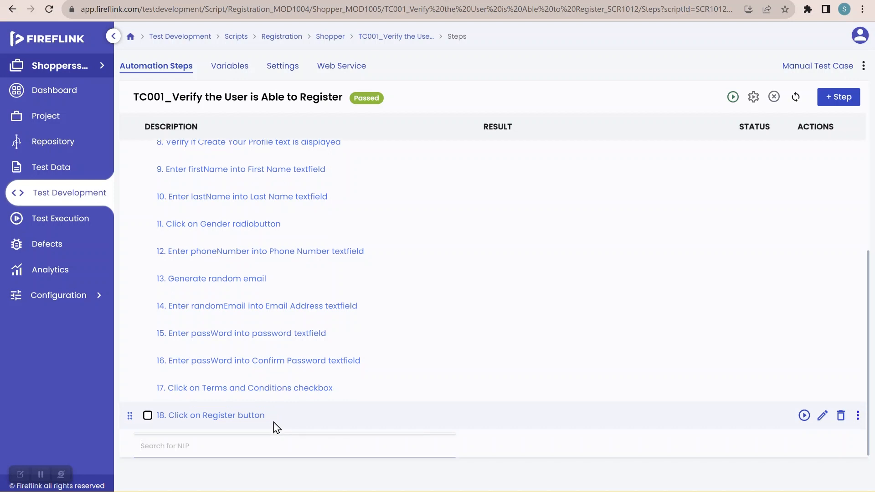
type("displ")
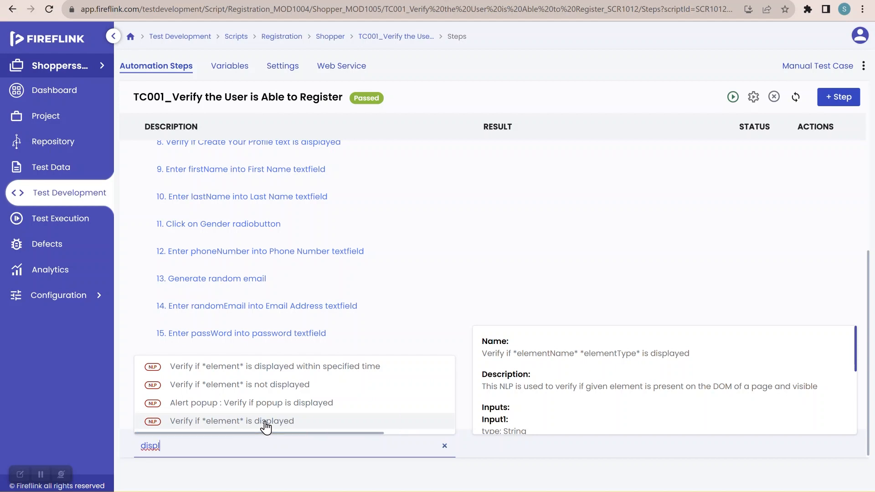
left_click(265, 424)
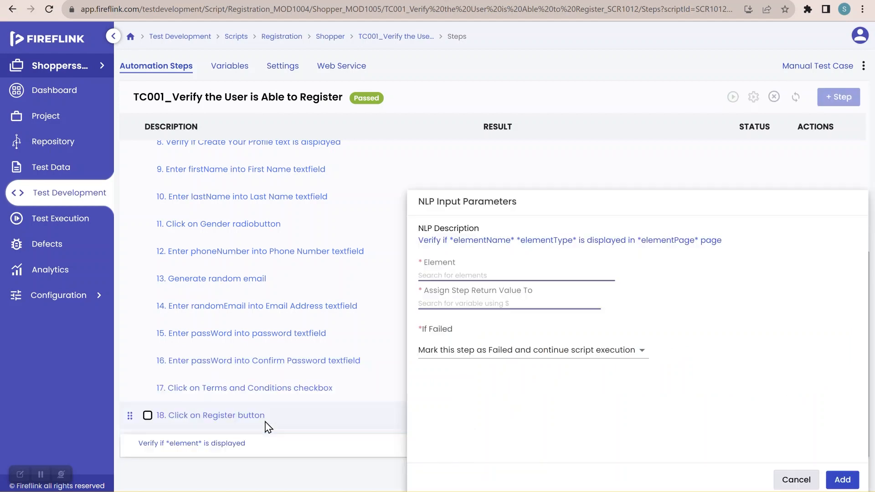
left_click(466, 277)
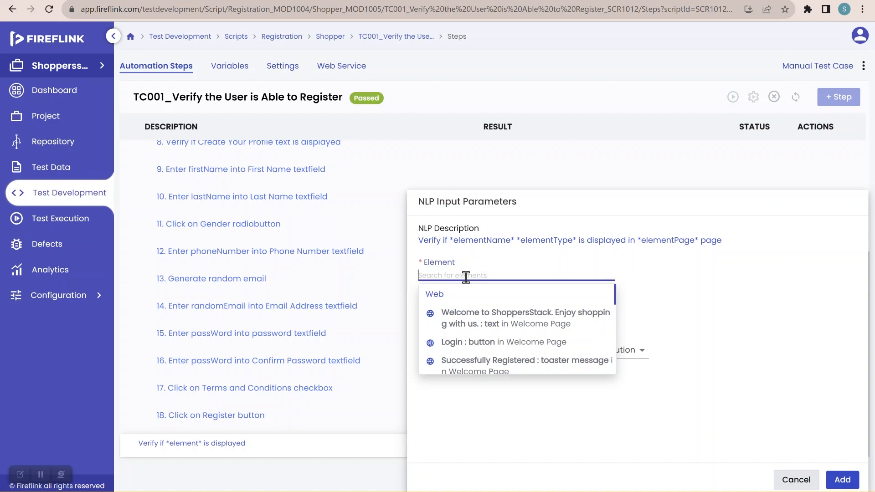
type("suc")
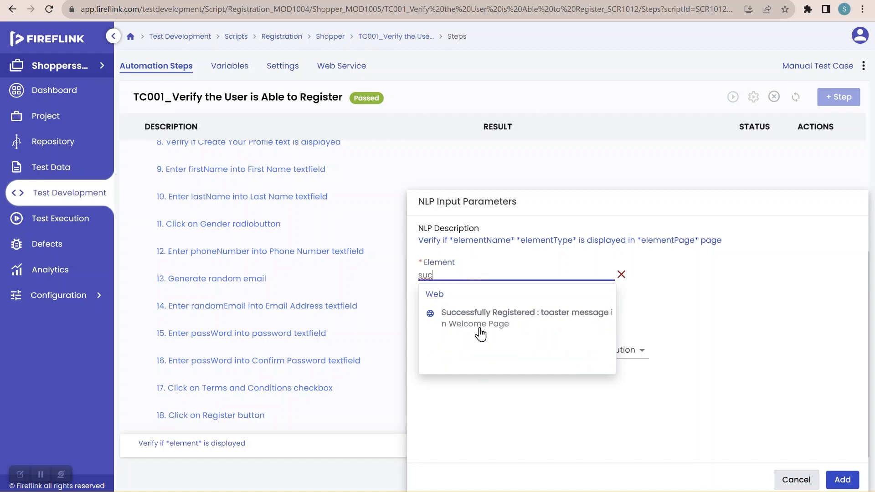
left_click(484, 319)
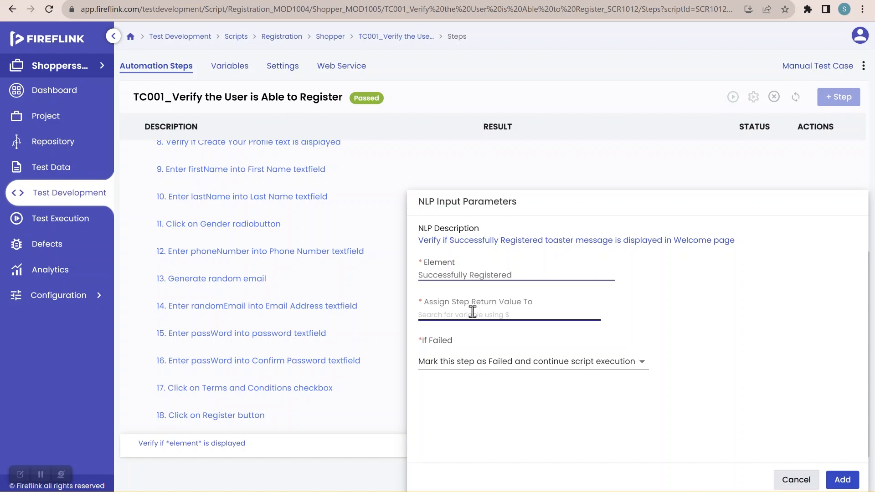
Step: Assign the verification's return value to the global variable isDisplayed and add the step to the script
left_click(473, 314)
type("$")
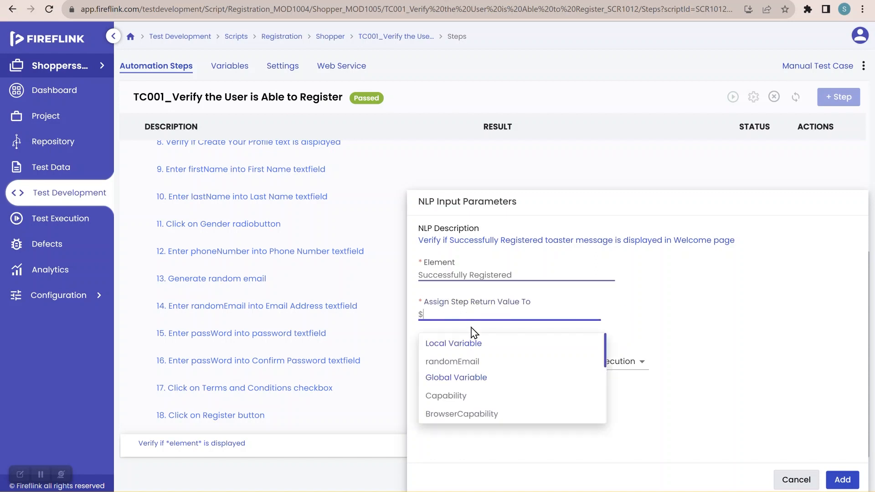
type("di")
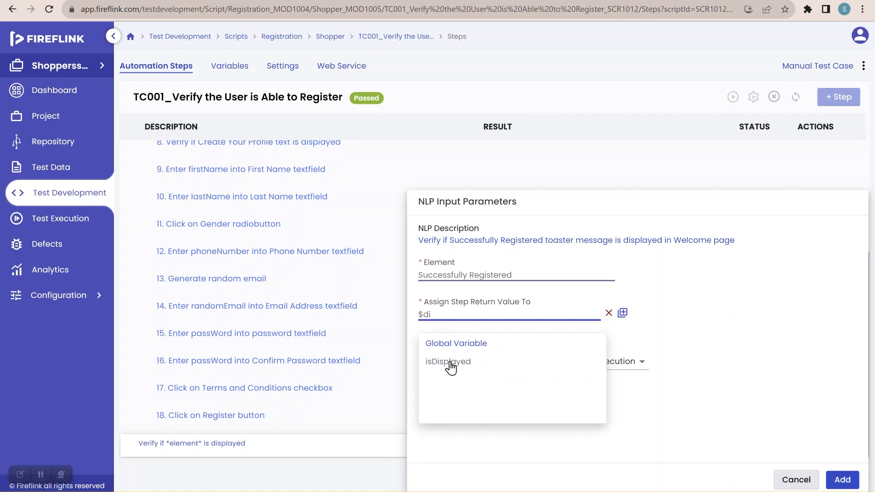
left_click(450, 364)
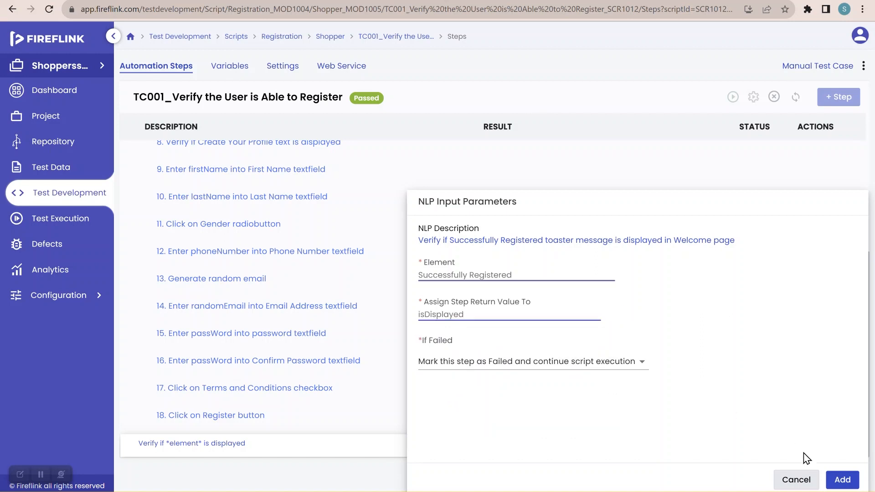
left_click(843, 480)
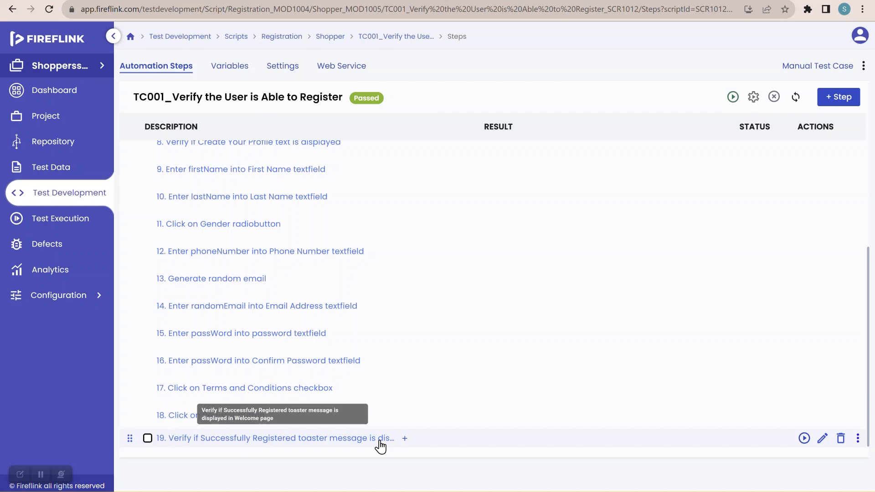
Step: Add the CloseBrowser step group after step 19 as the script's final step
left_click(404, 439)
type("c")
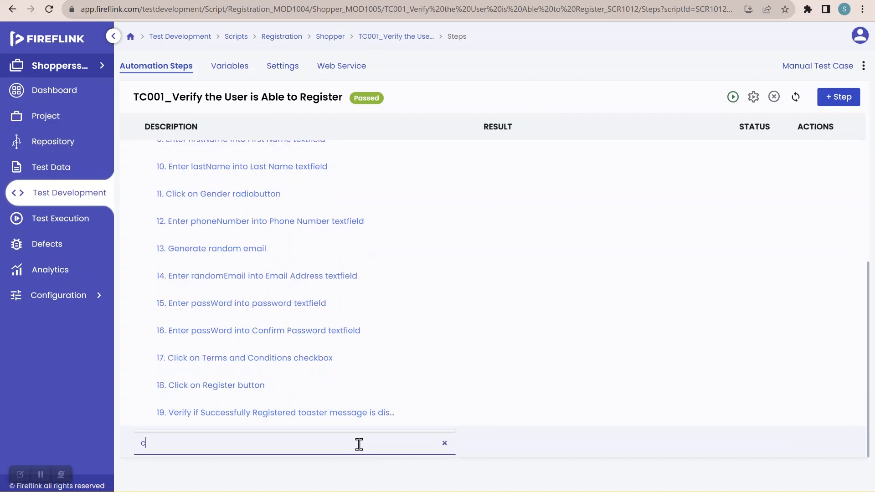
type("lose")
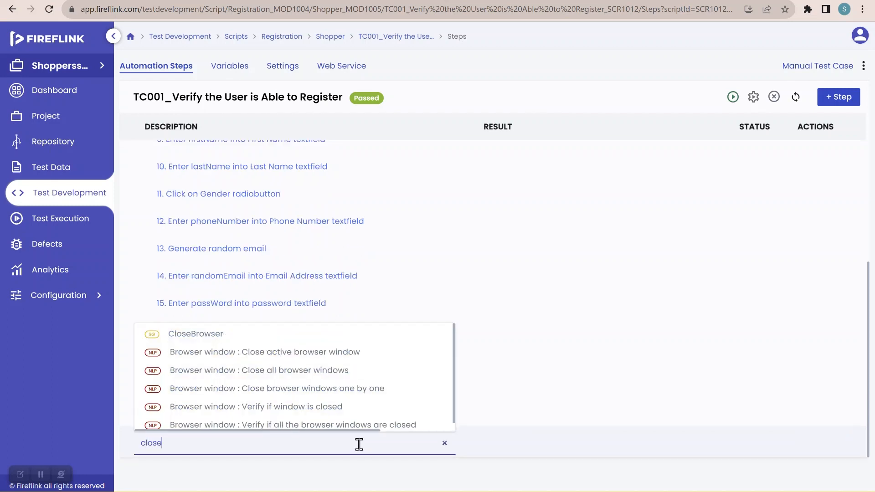
left_click(236, 338)
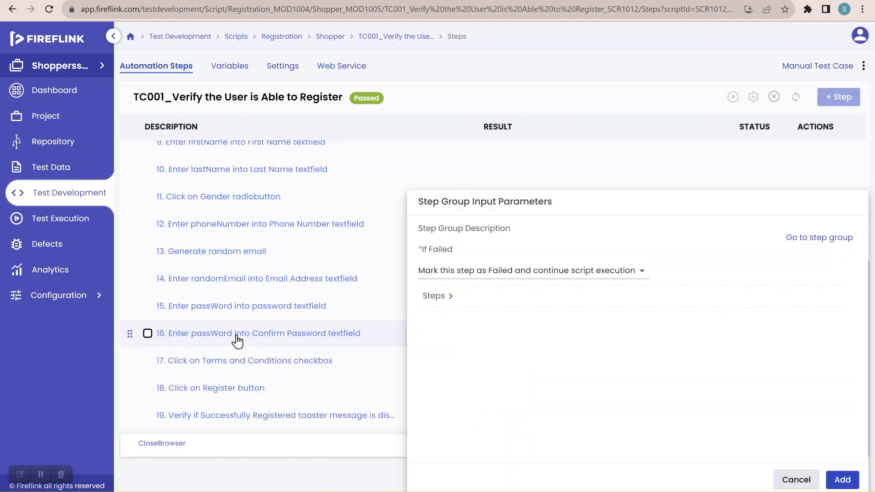
left_click(837, 482)
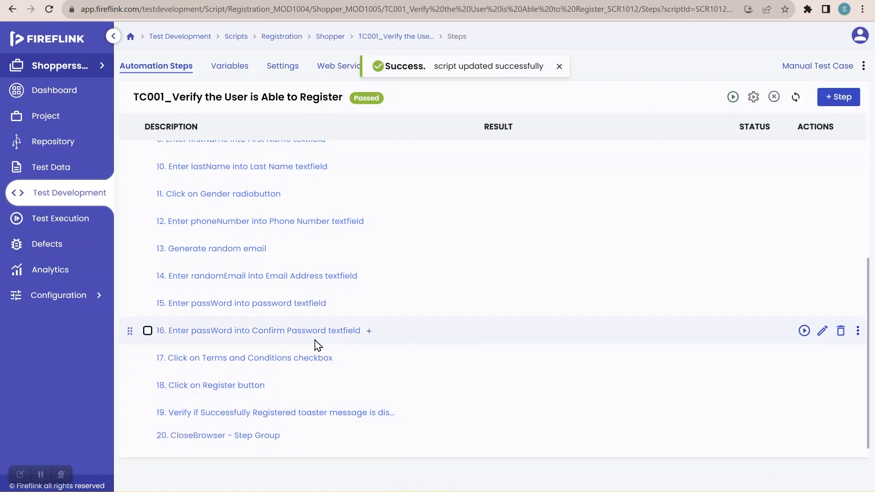
scroll(317, 345, "up", 6)
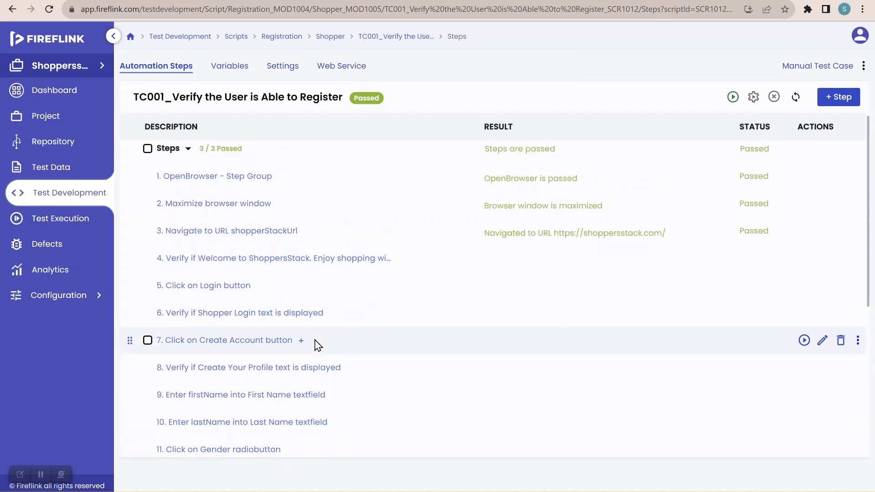
scroll(318, 345, "down", 6)
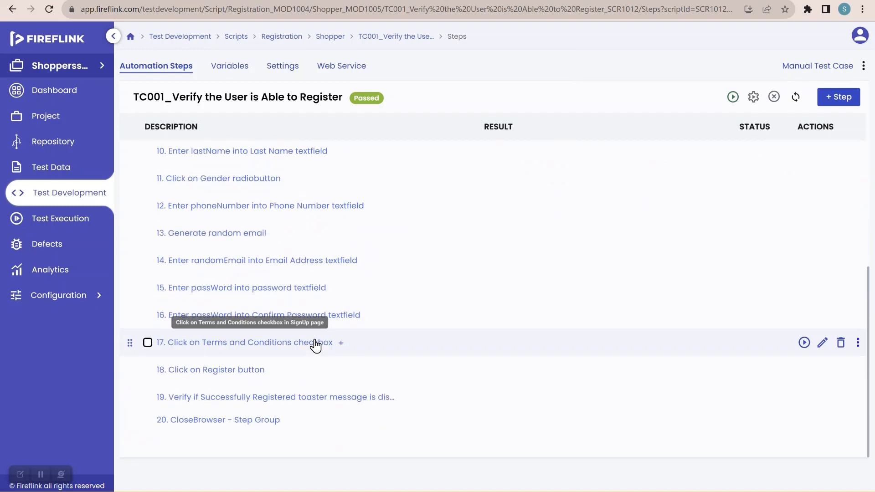
scroll(316, 345, "up", 6)
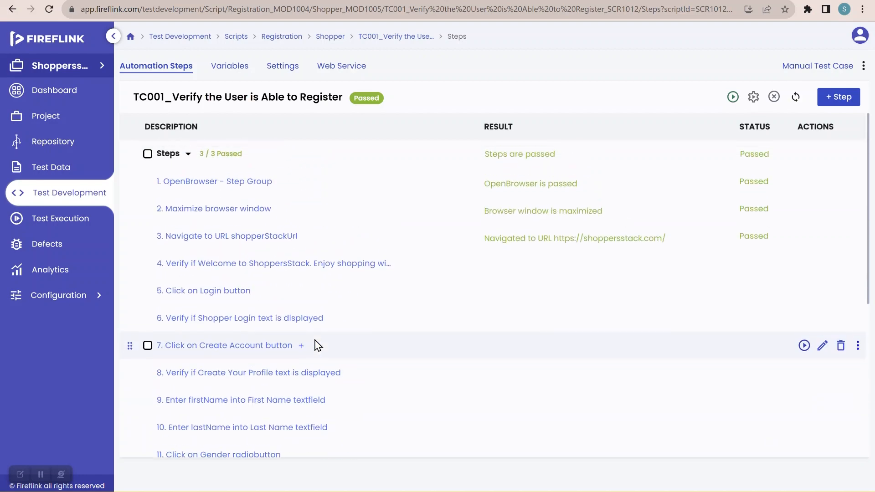